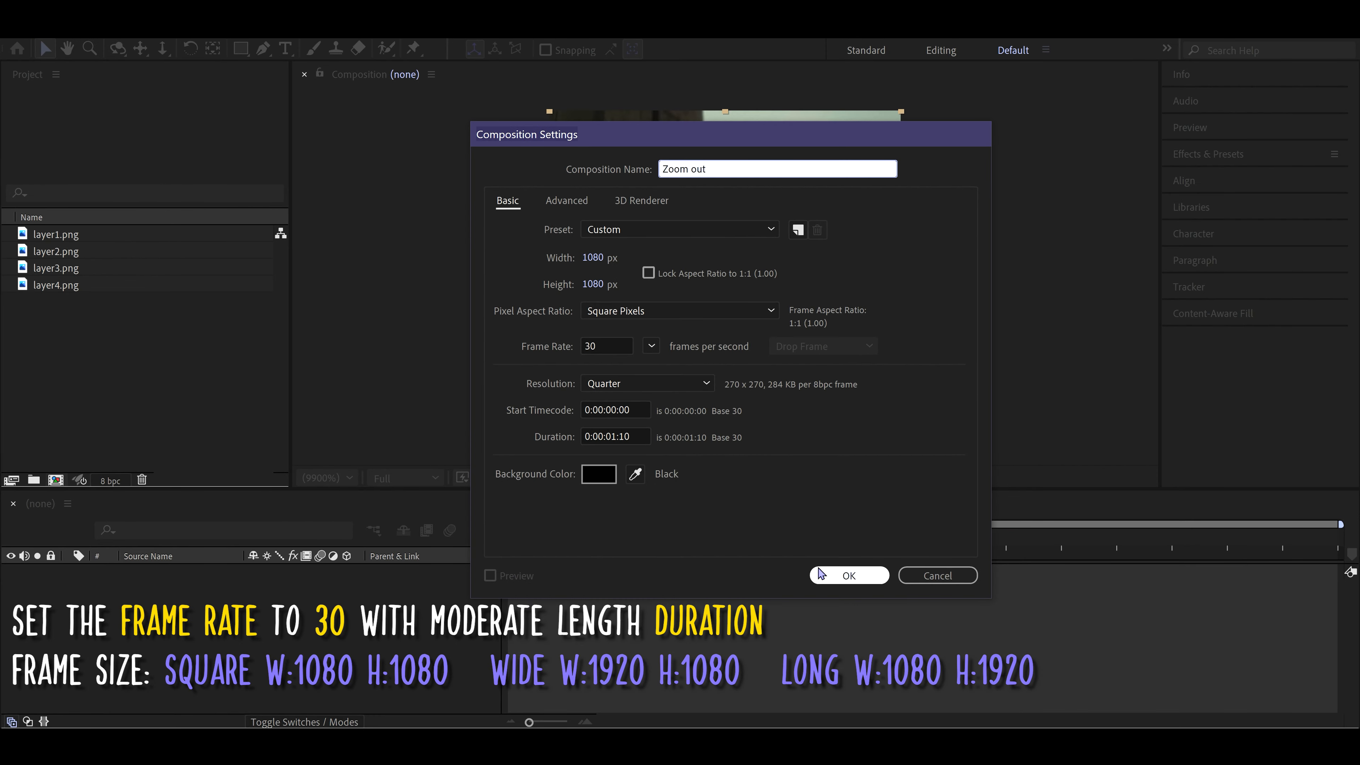
# Step: Create the 1080 x 1080 px composition "Zoom out" at 30 fps with duration 0:00:01:10, and add layer1.png to its timeline
pyautogui.click(821, 574)
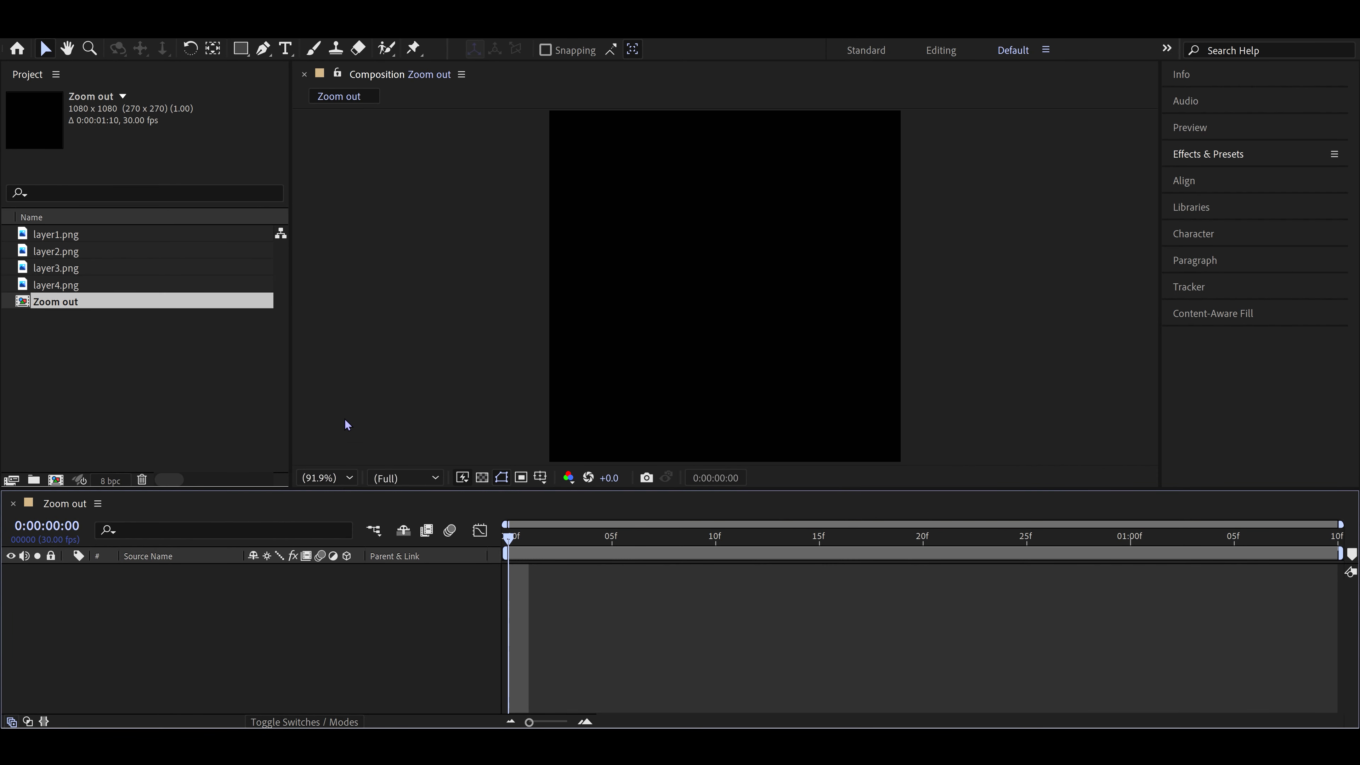
pyautogui.moveTo(107, 234); pyautogui.dragTo(262, 627)
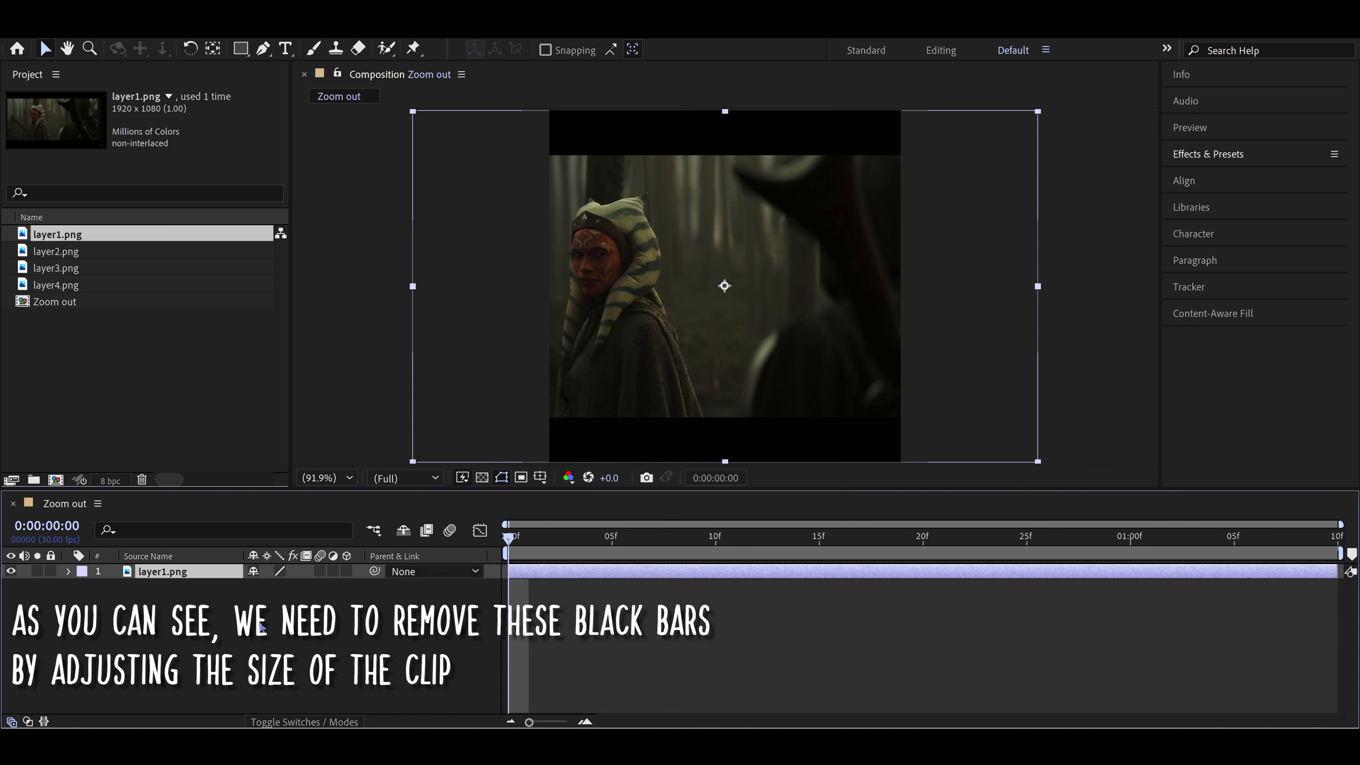
# Step: Scale layer1.png to 137% and set its position to 982, 540 so the clip fills the square frame
pyautogui.press('s')
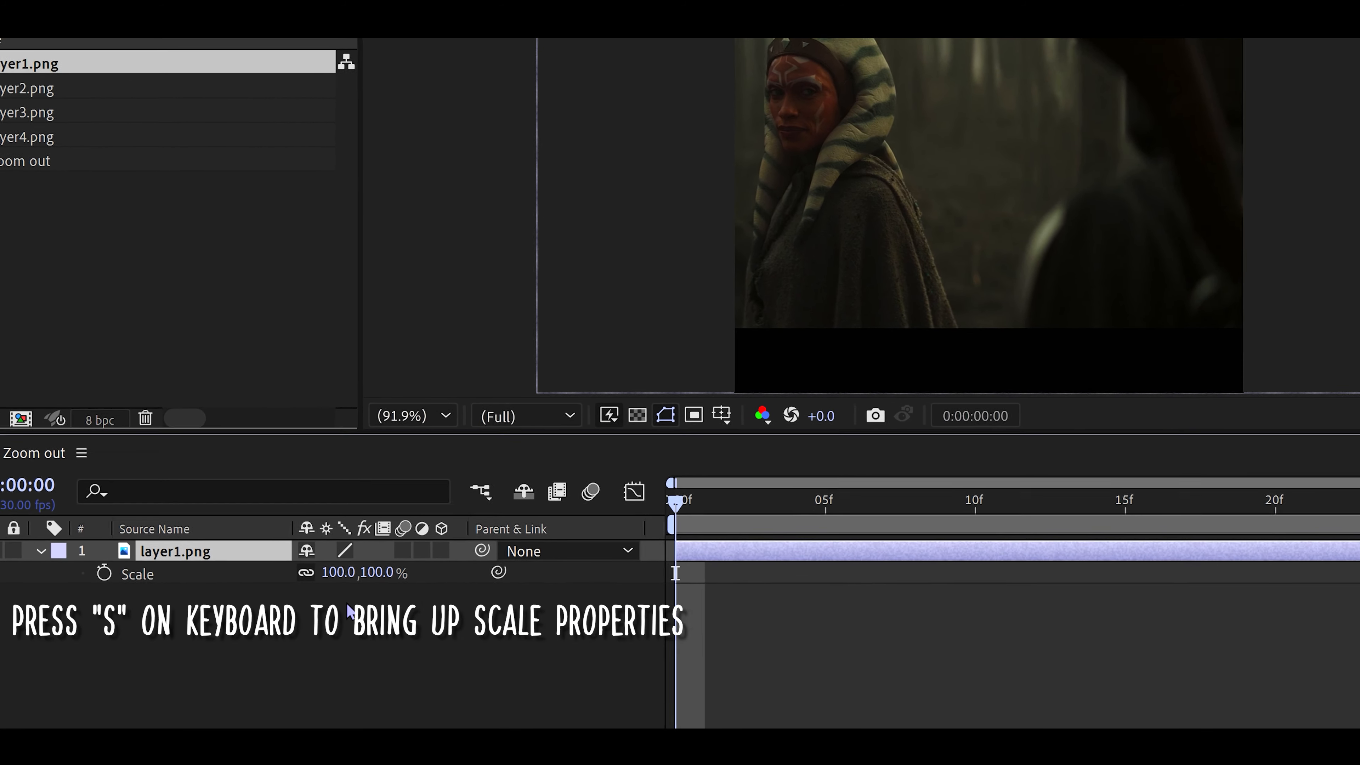
pyautogui.moveTo(330, 572); pyautogui.dragTo(397, 562)
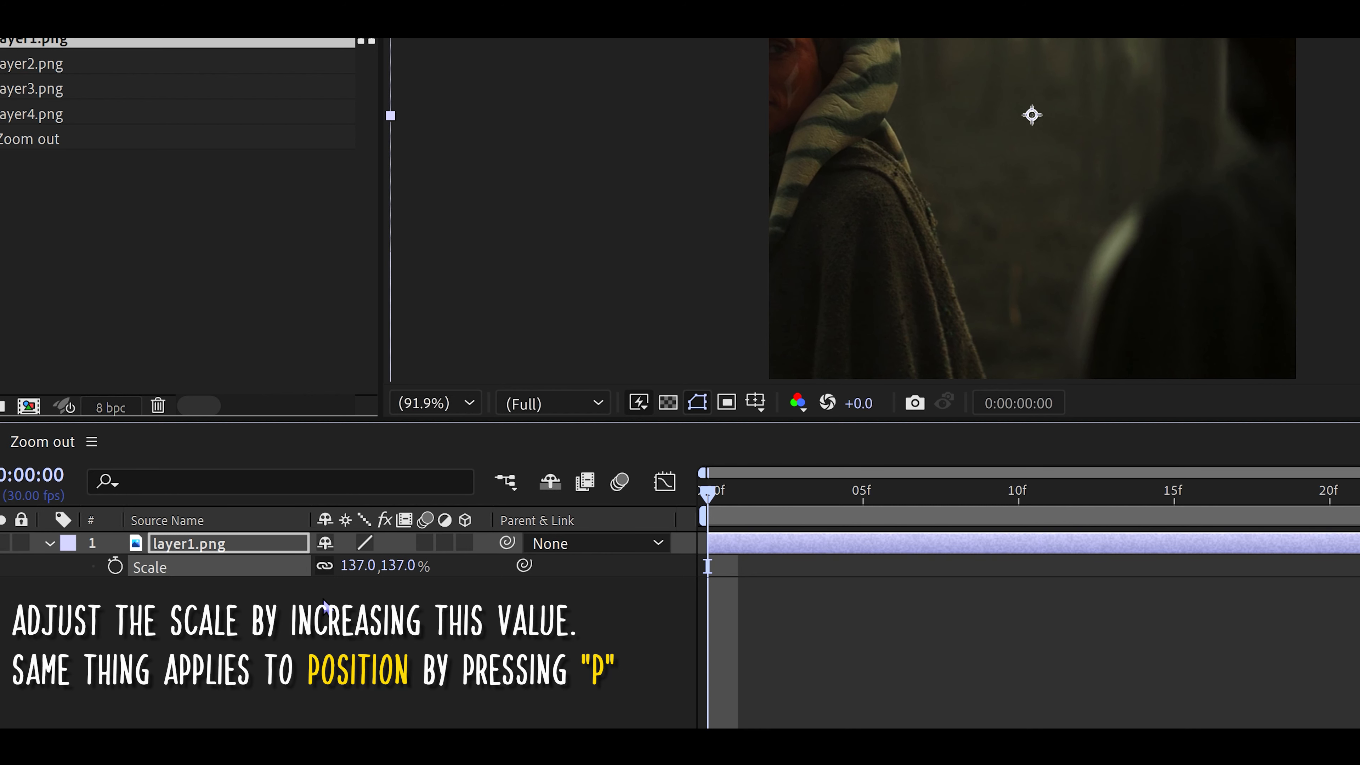
pyautogui.press('p')
pyautogui.moveTo(335, 565); pyautogui.dragTo(857, 505)
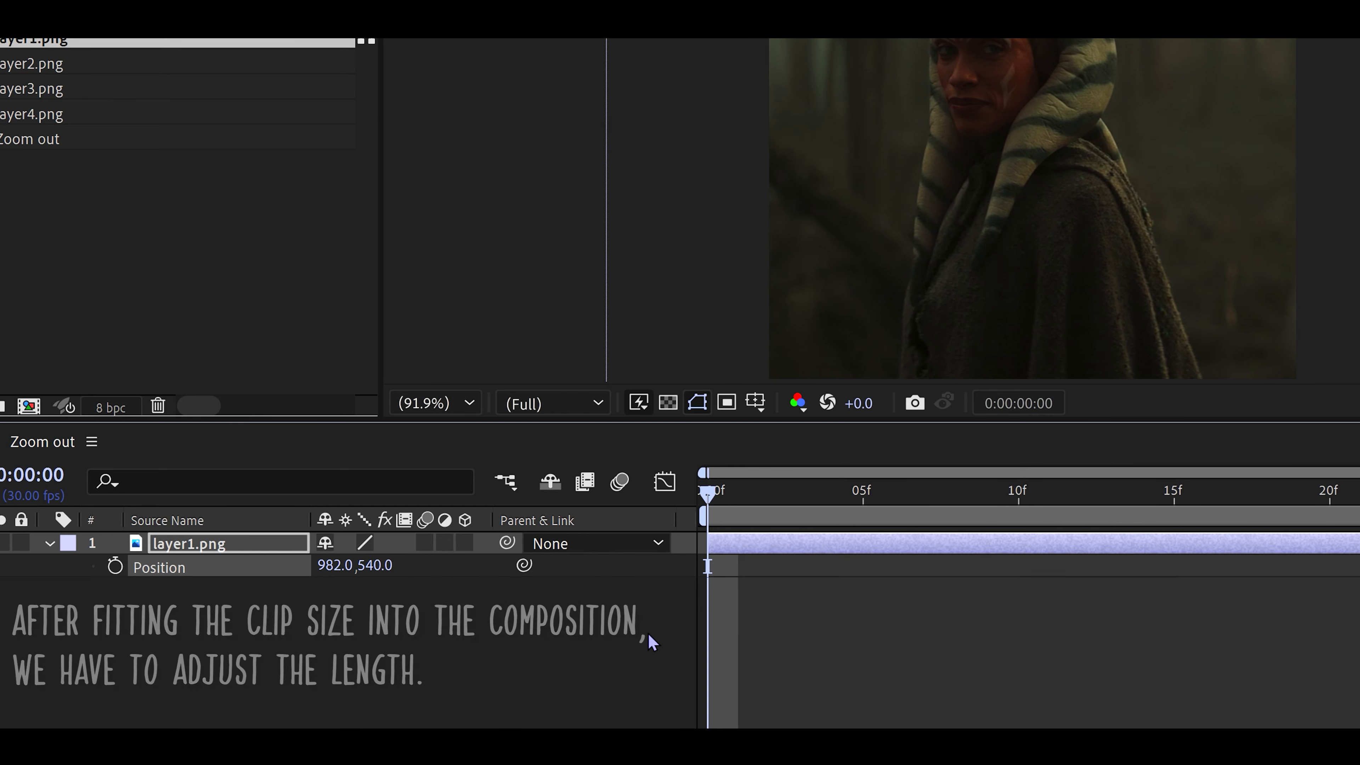
pyautogui.click(643, 637)
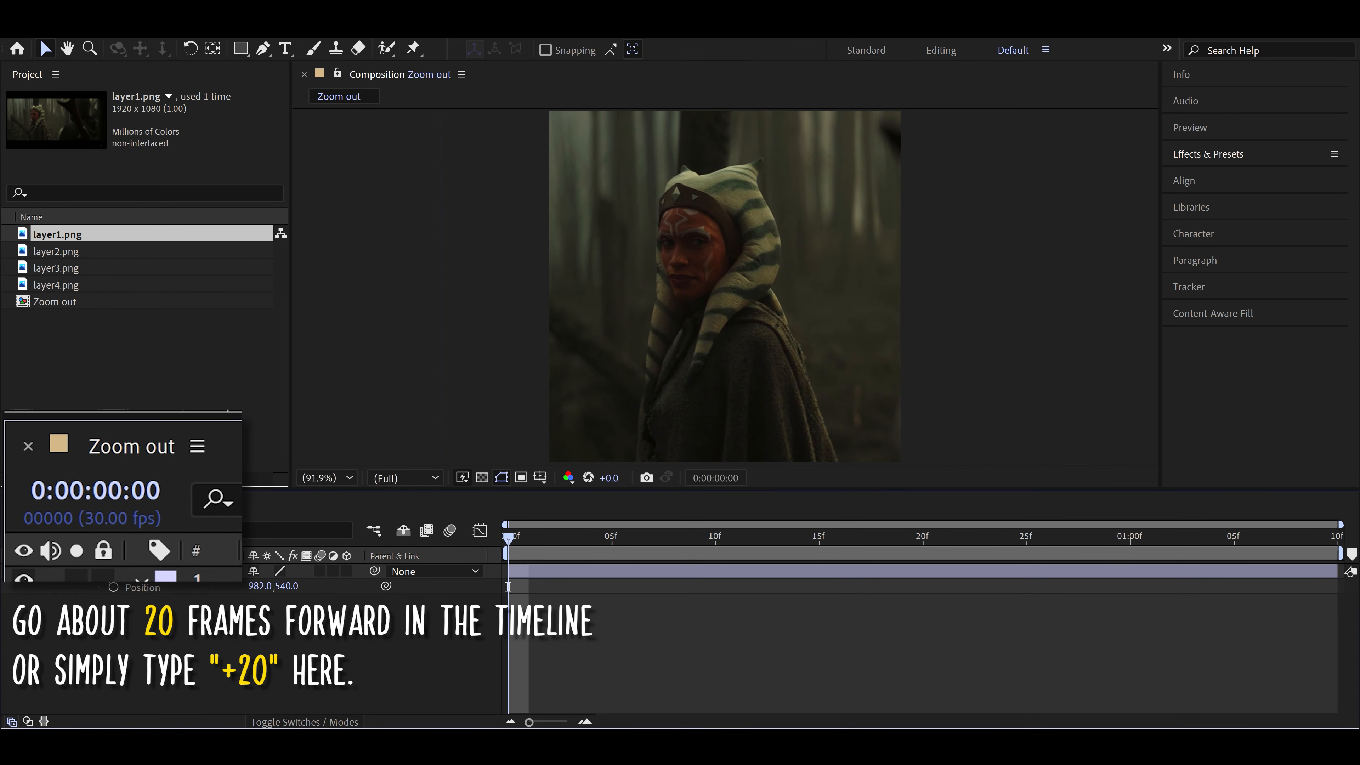
# Step: Advance the current time by 20 frames, split layer1.png there and delete the part after the split
pyautogui.click(134, 495)
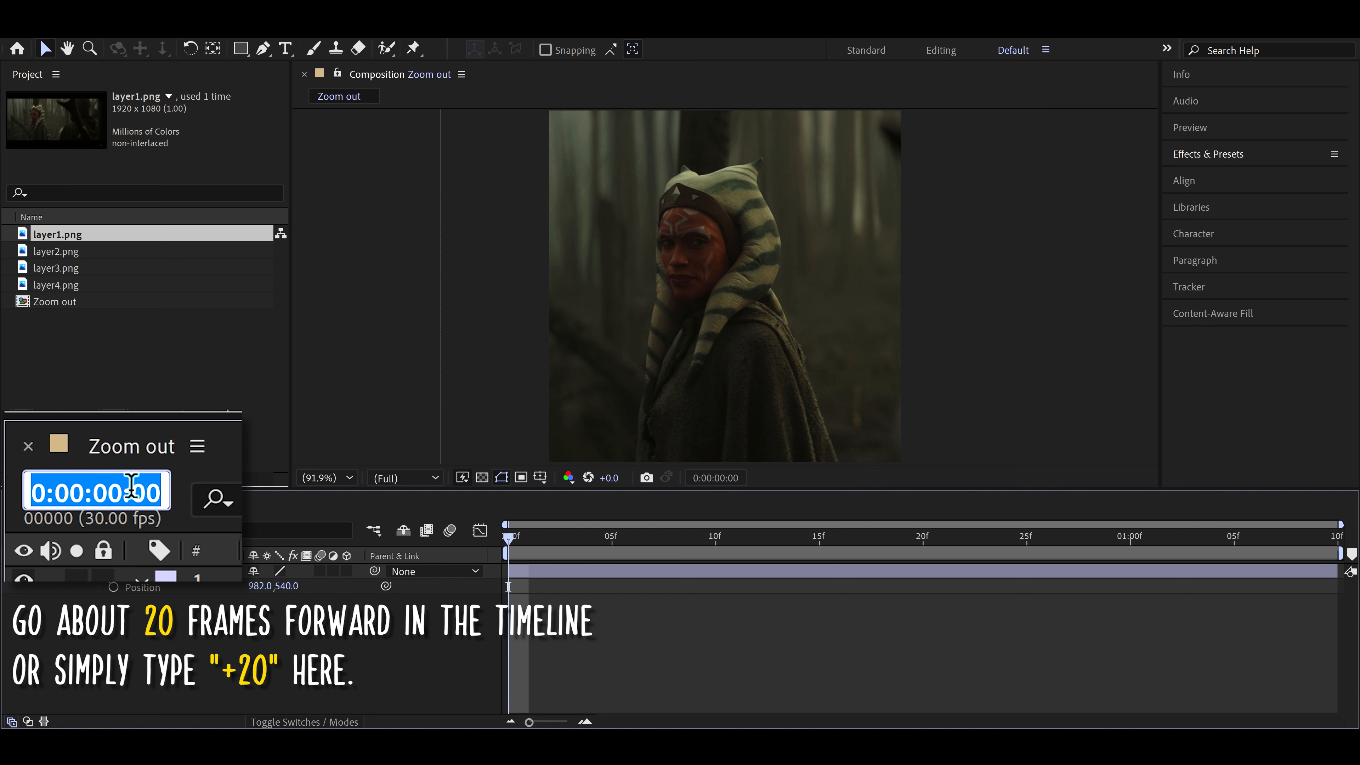
pyautogui.write('+20')
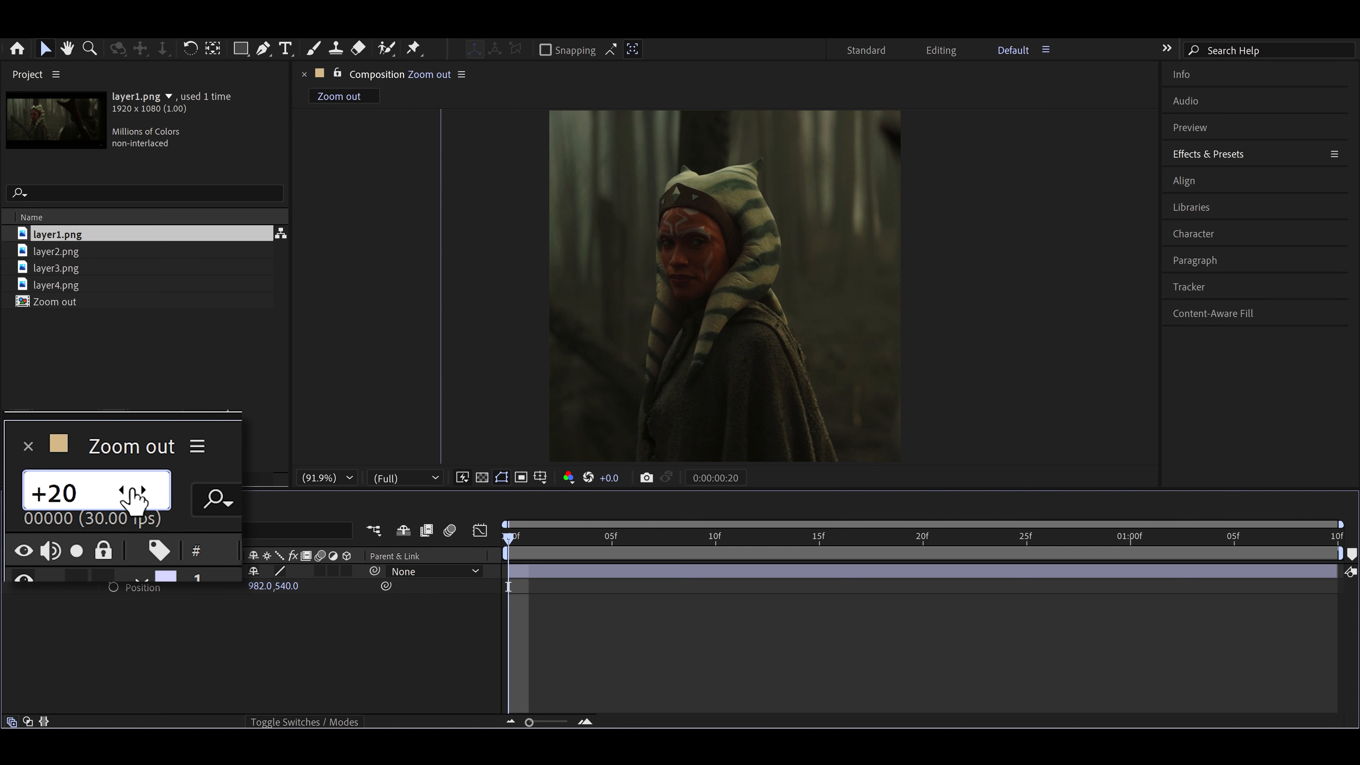
pyautogui.press('Return')
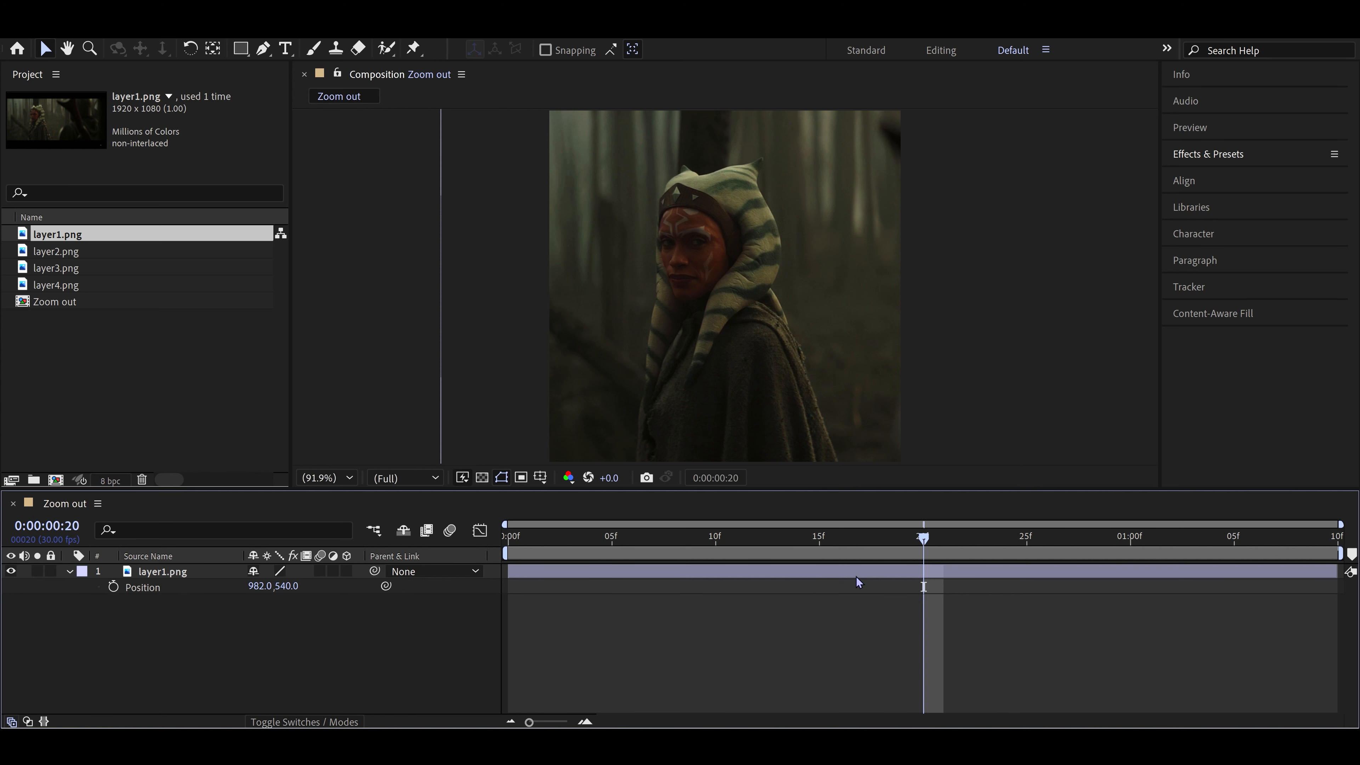
pyautogui.click(948, 570)
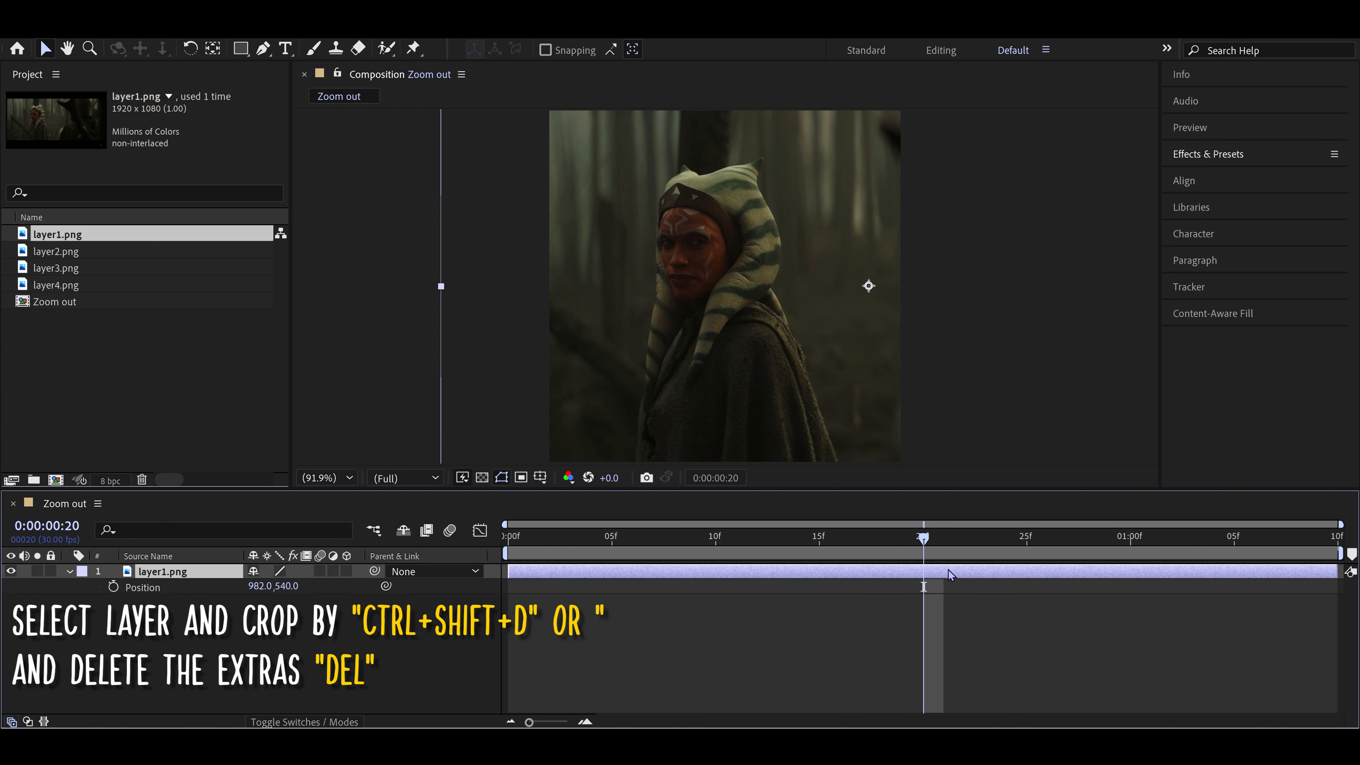
pyautogui.hotkey('ctrl', 'shift', 'd')
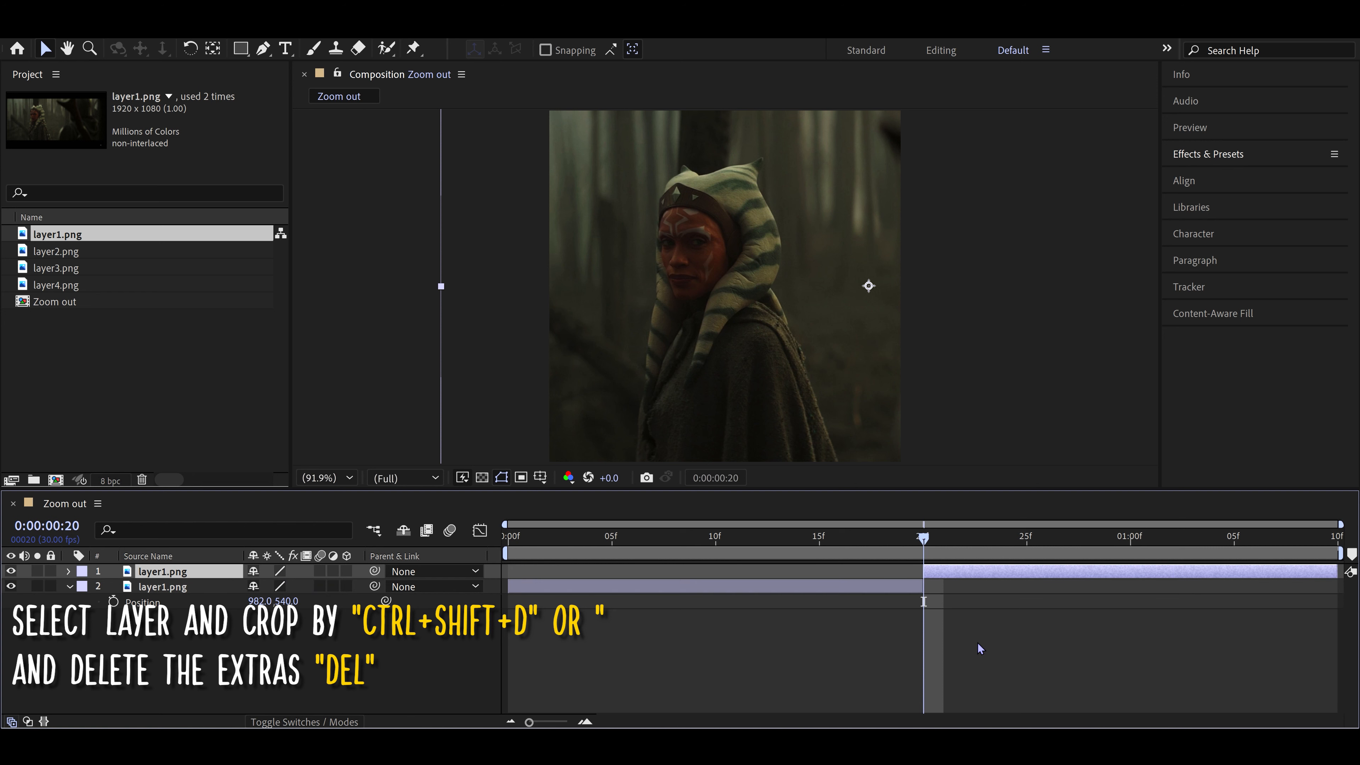
pyautogui.press('Delete')
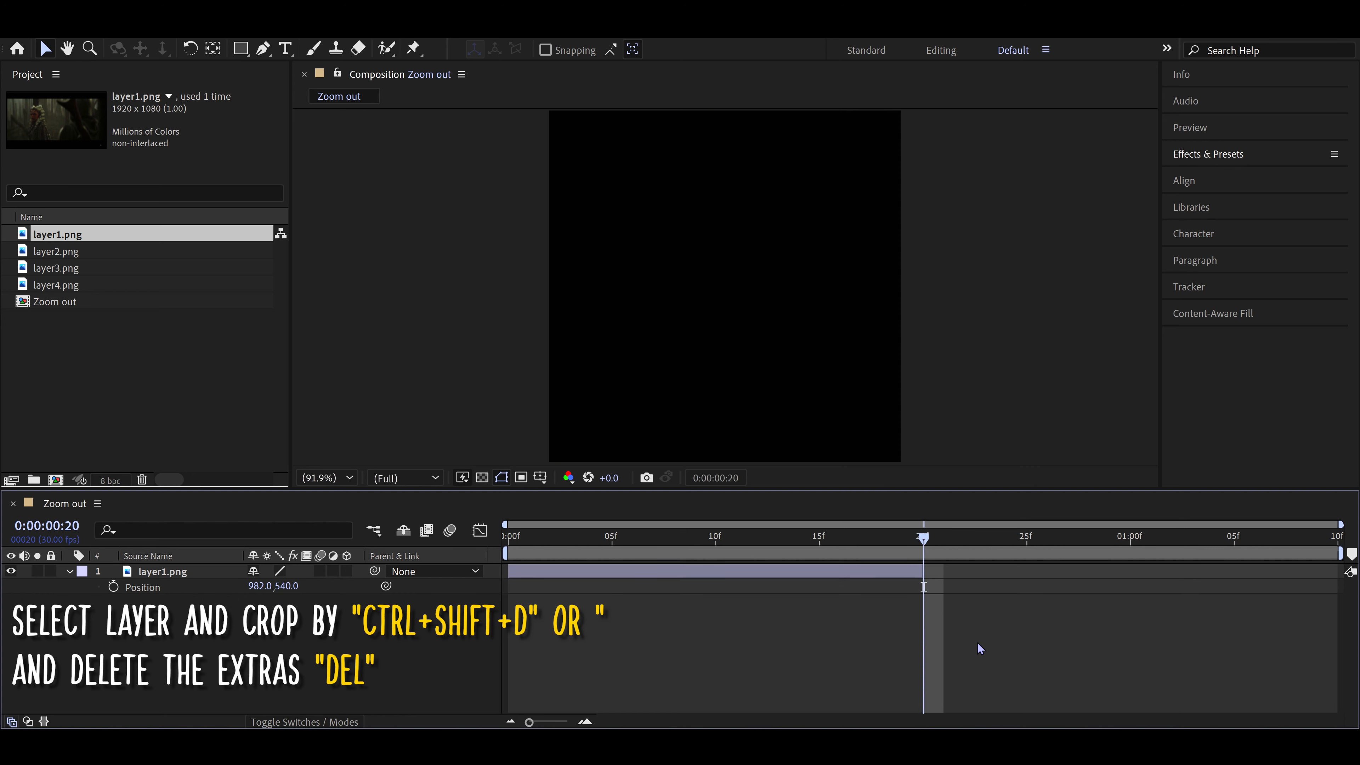
# Step: View frame 17 of the clip with the viewer magnification set to Fit up to 100%
pyautogui.moveTo(796, 547); pyautogui.dragTo(860, 548)
pyautogui.click(349, 481)
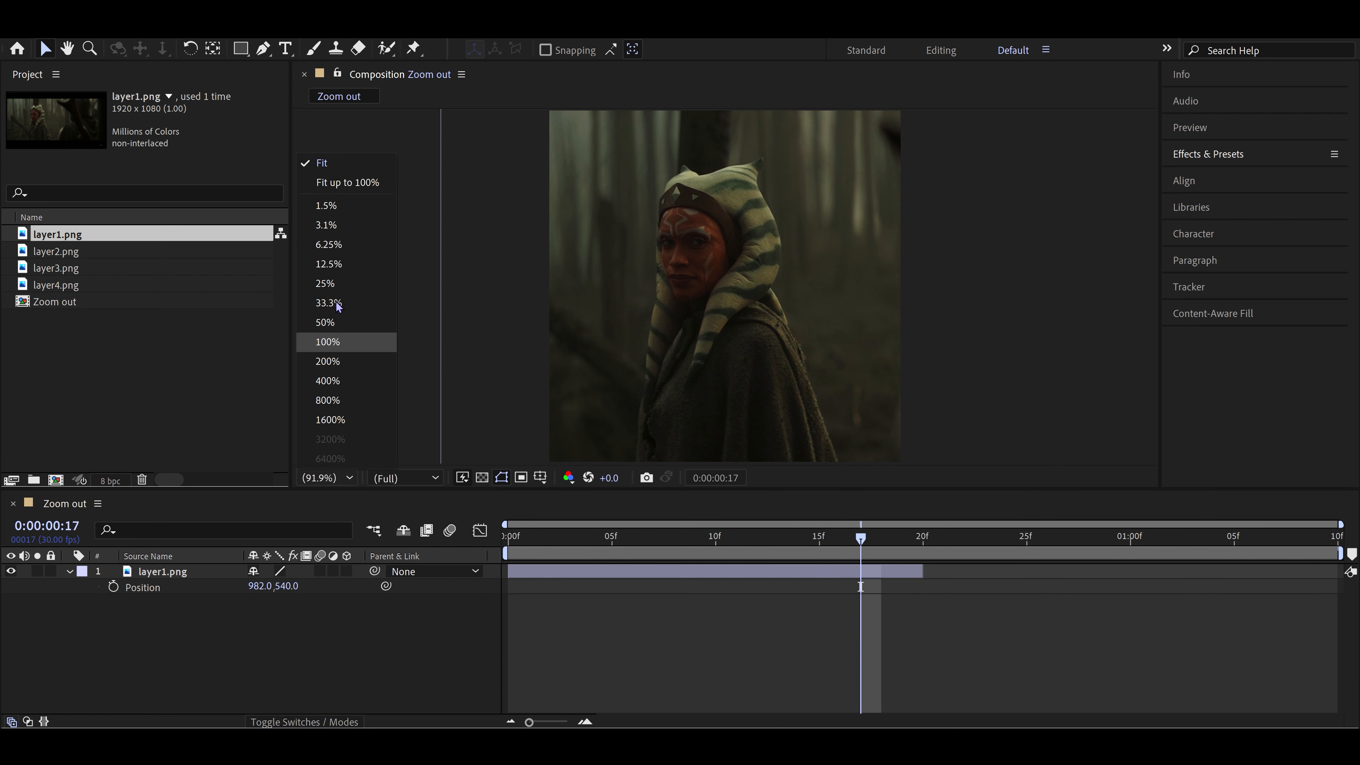
pyautogui.click(336, 186)
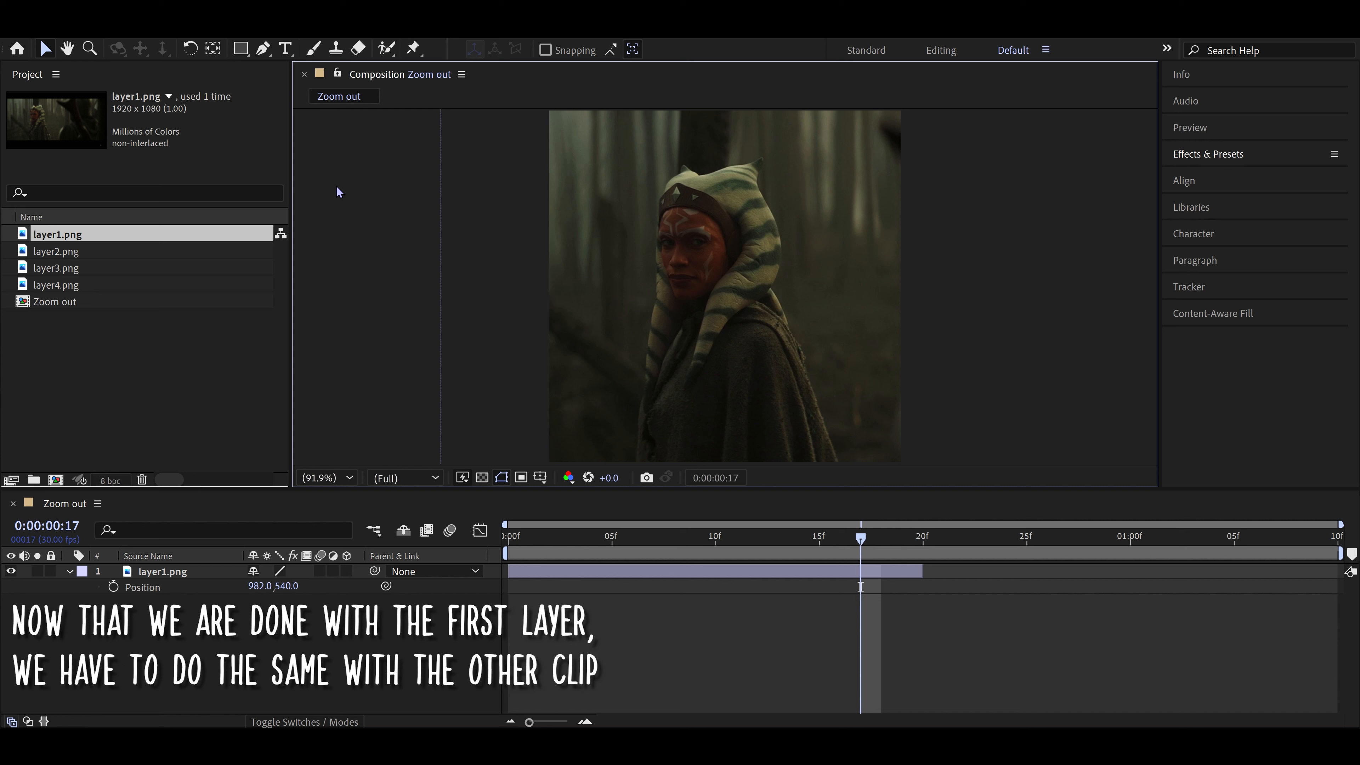
# Step: Add layer2.png above layer1.png in the timeline and trim its start to frame 20, where layer1.png ends
pyautogui.click(77, 252)
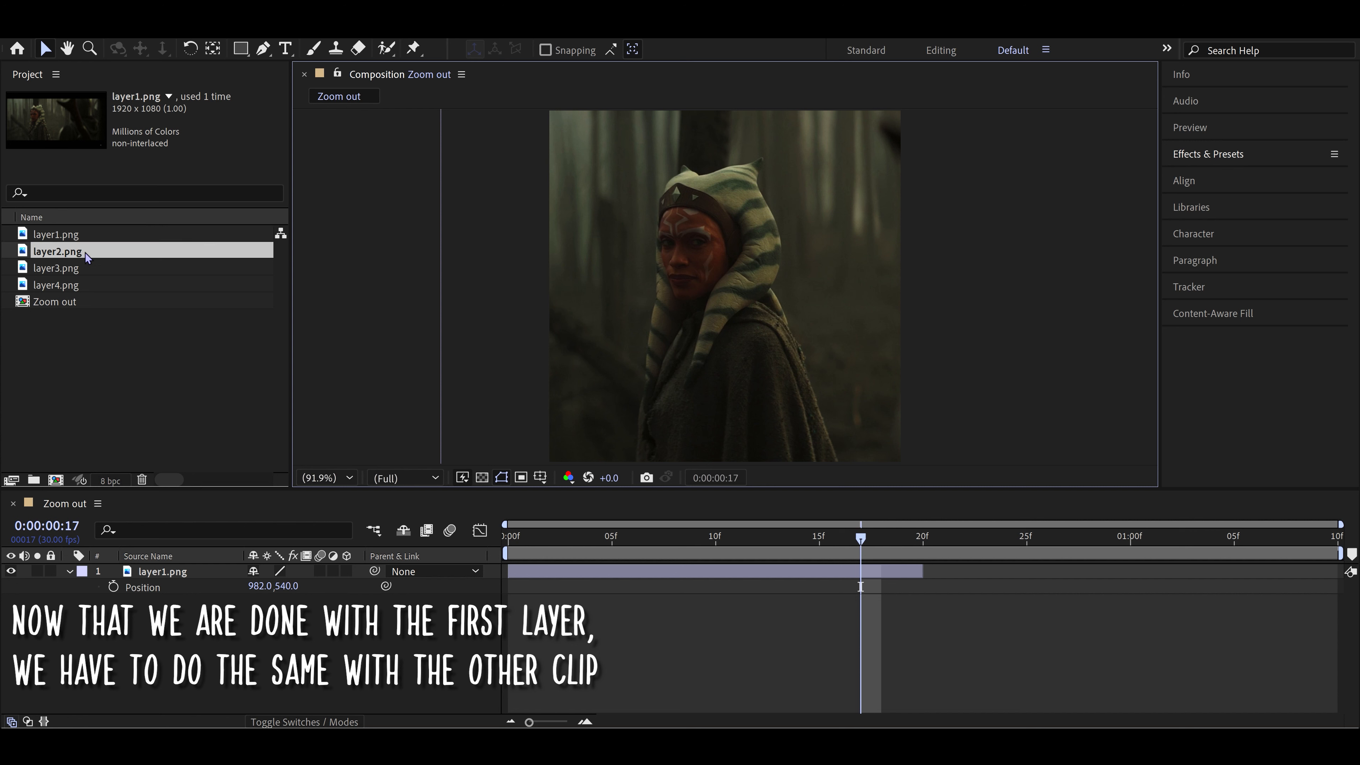
pyautogui.moveTo(79, 256); pyautogui.dragTo(392, 571)
pyautogui.click(922, 555)
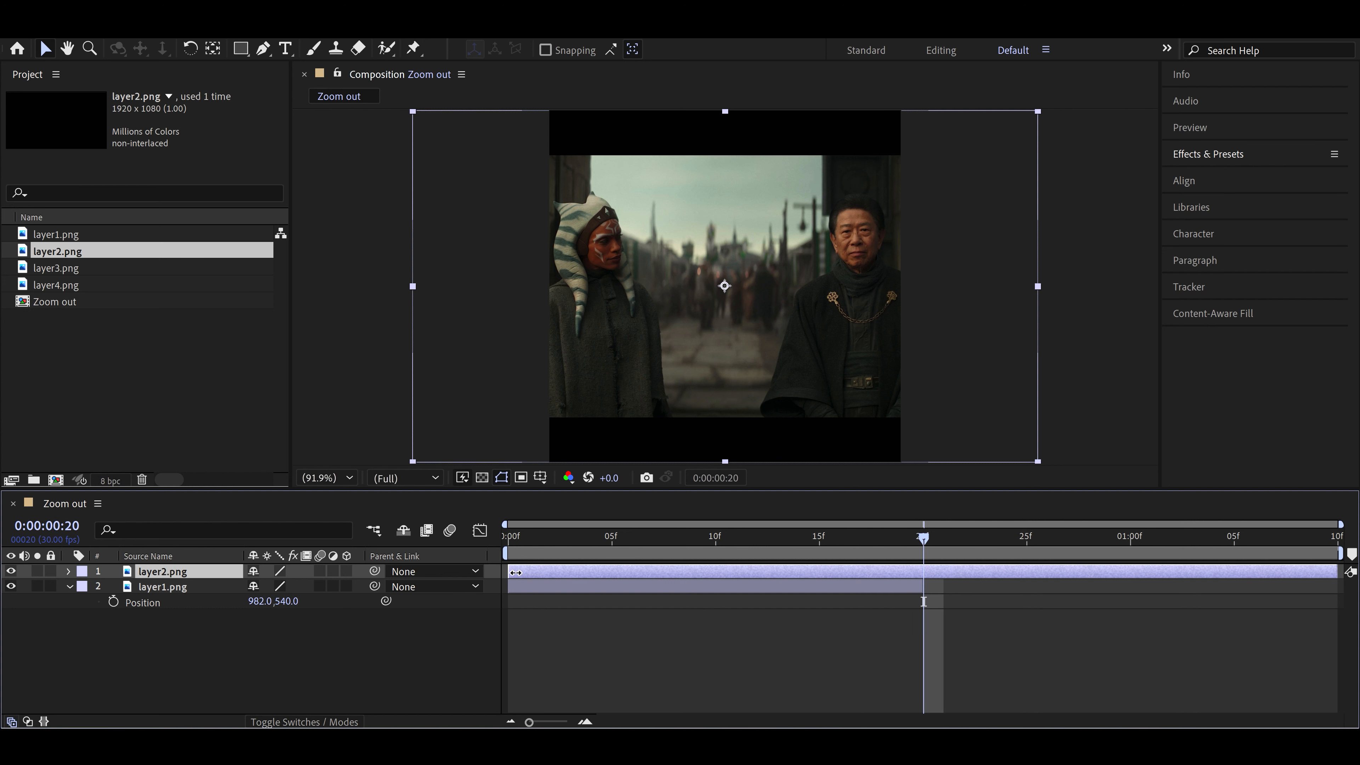
pyautogui.moveTo(515, 572); pyautogui.dragTo(925, 589)
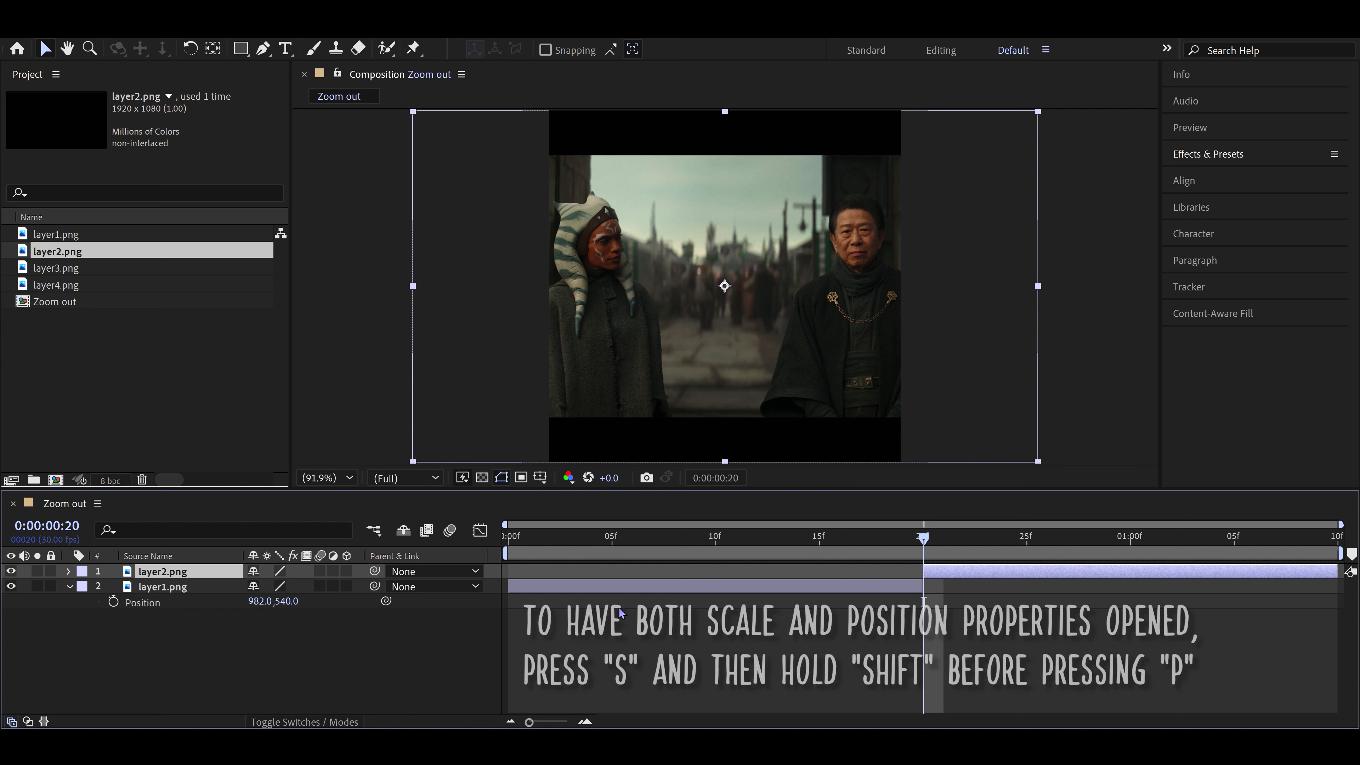
# Step: Scale layer2.png to 140%, set its position to 1053, 540, and collapse the properties of both layers
pyautogui.press('p')
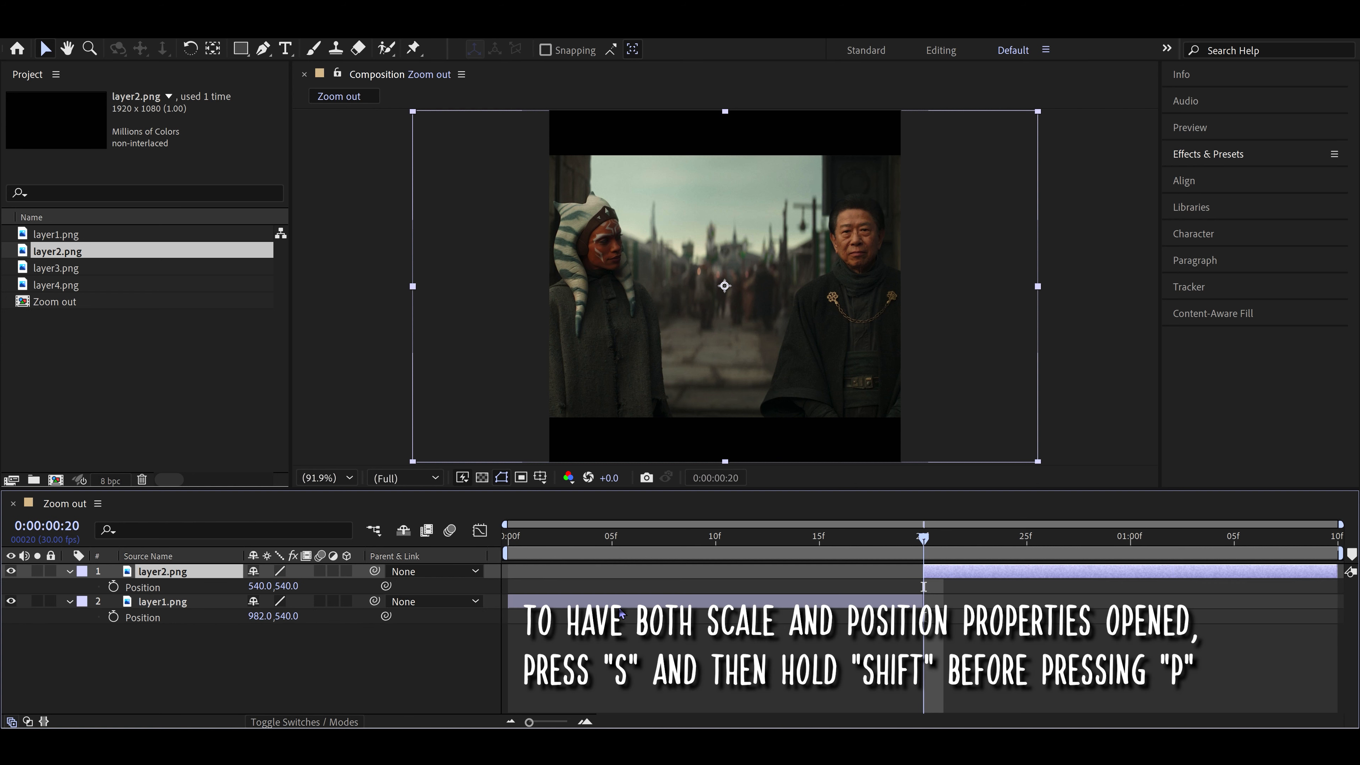
pyautogui.hotkey('shift', 's')
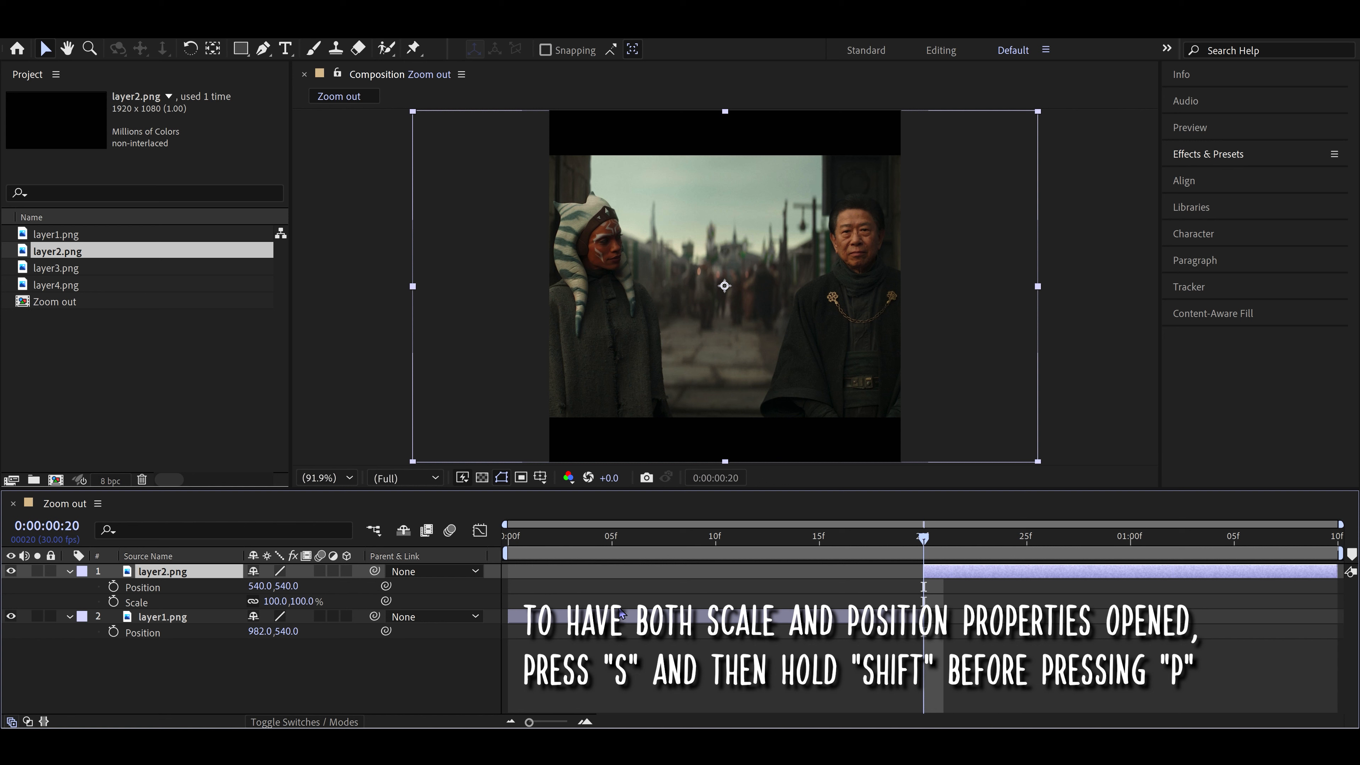
pyautogui.moveTo(281, 602); pyautogui.dragTo(662, 533)
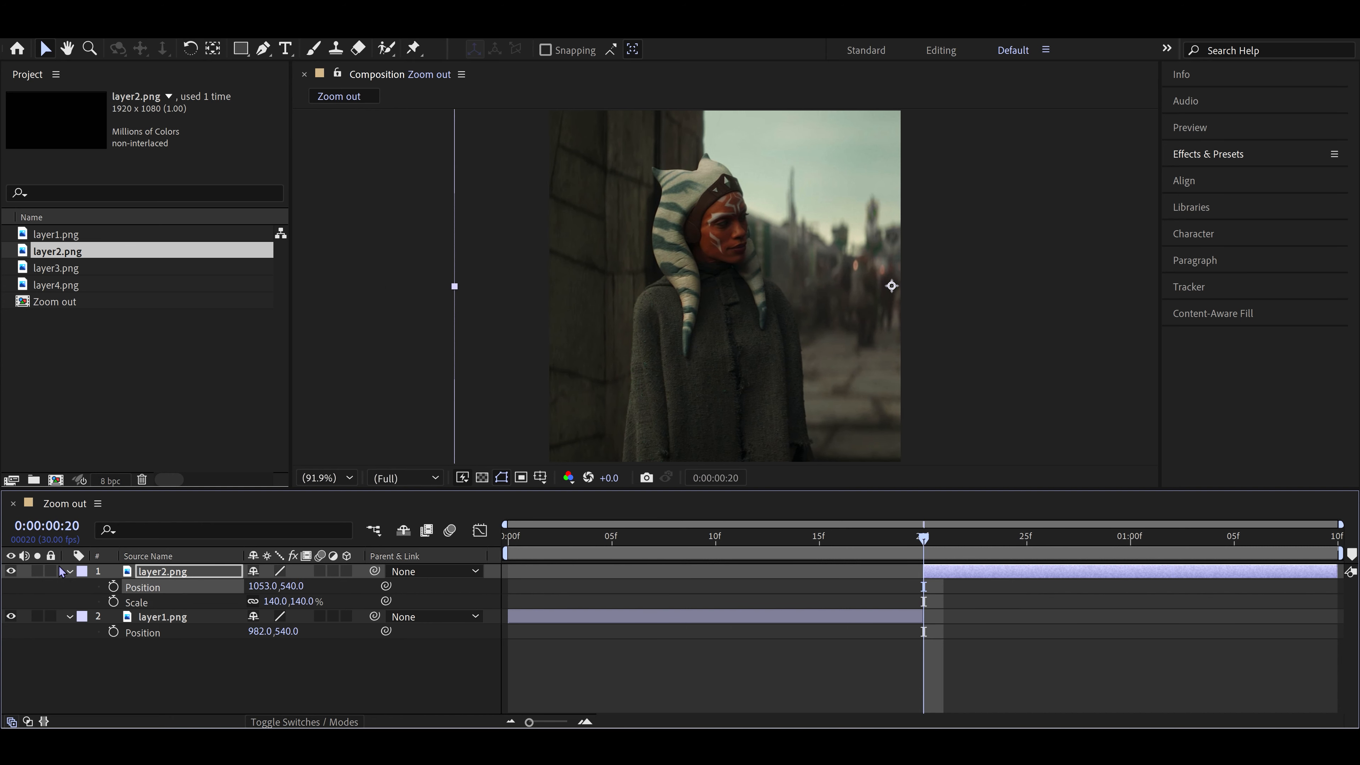
pyautogui.click(68, 586)
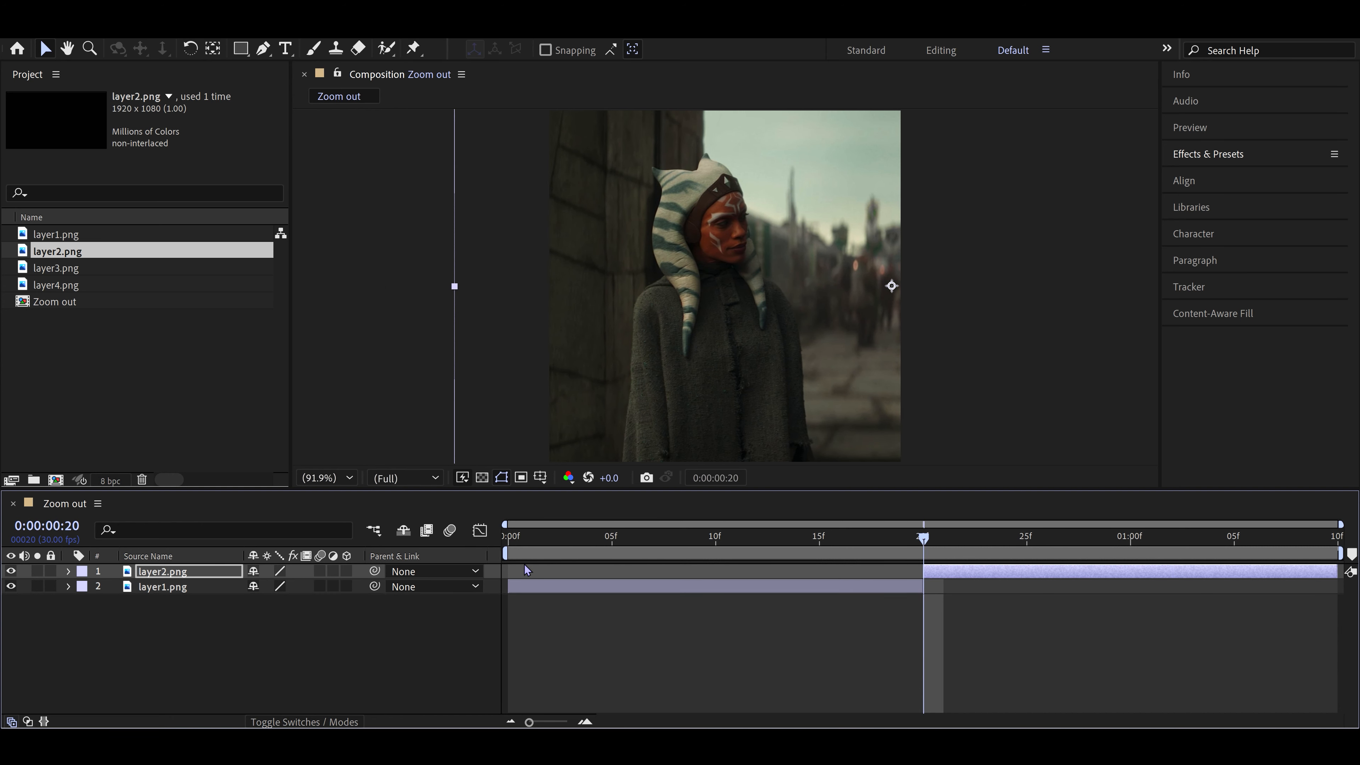
# Step: Play a preview of the composition from its first frame and inspect layer1.png's outline against the frame at 50% magnification
pyautogui.press('Home')
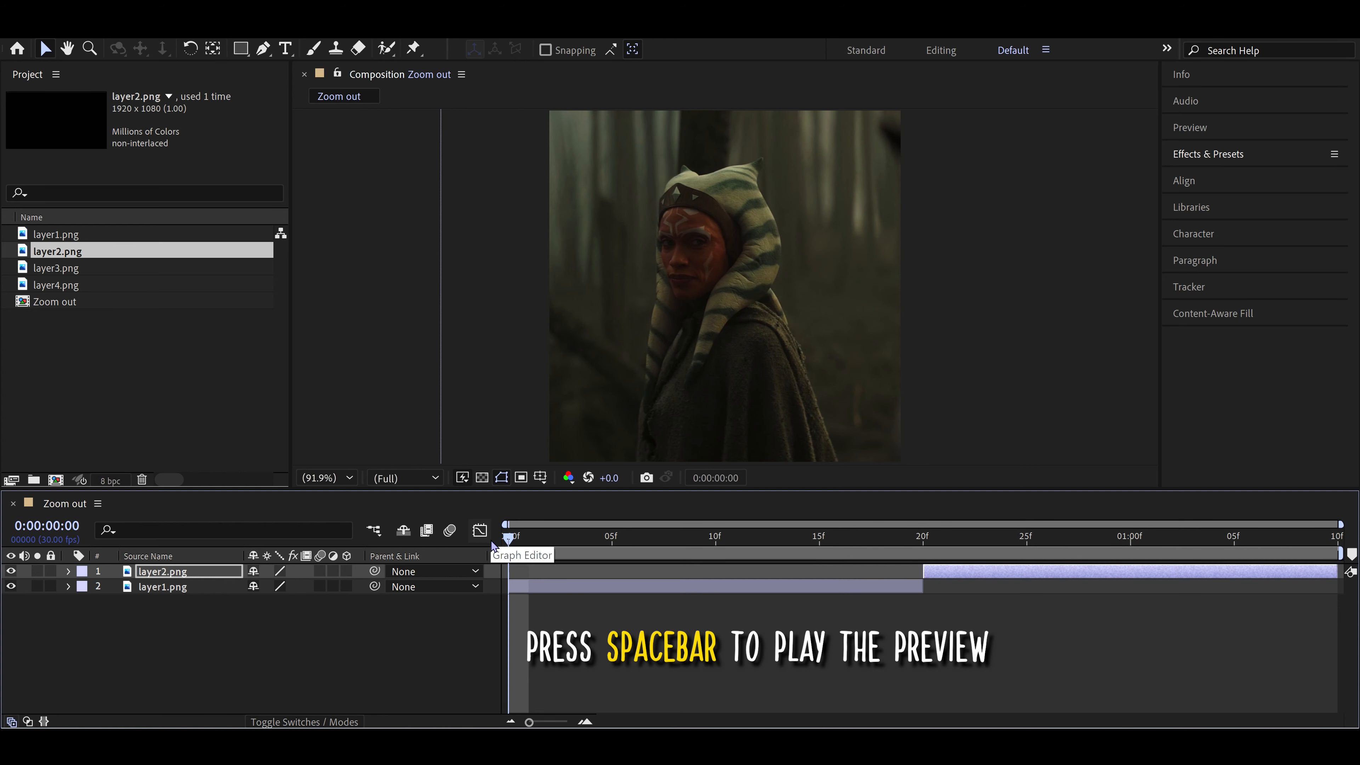
pyautogui.press('space')
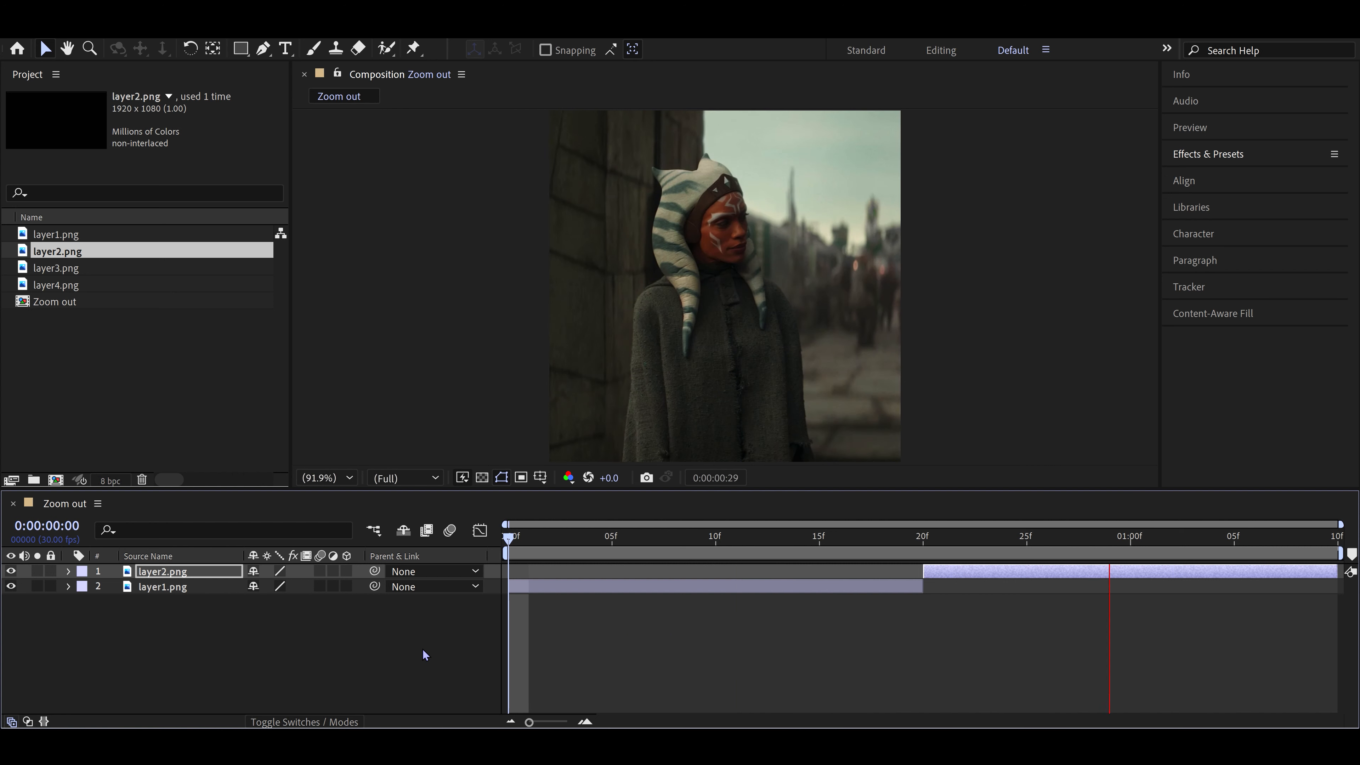
pyautogui.click(629, 541)
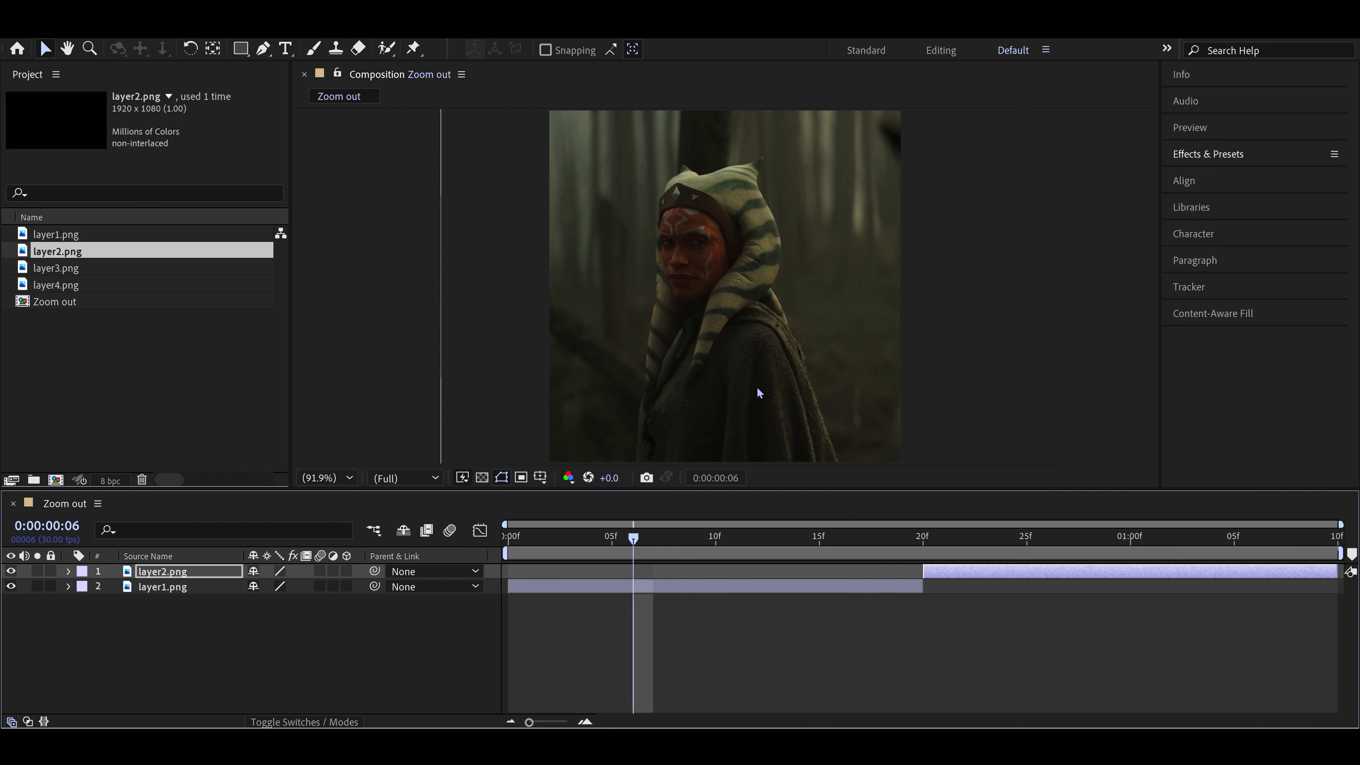
pyautogui.press('.')
pyautogui.press(',')
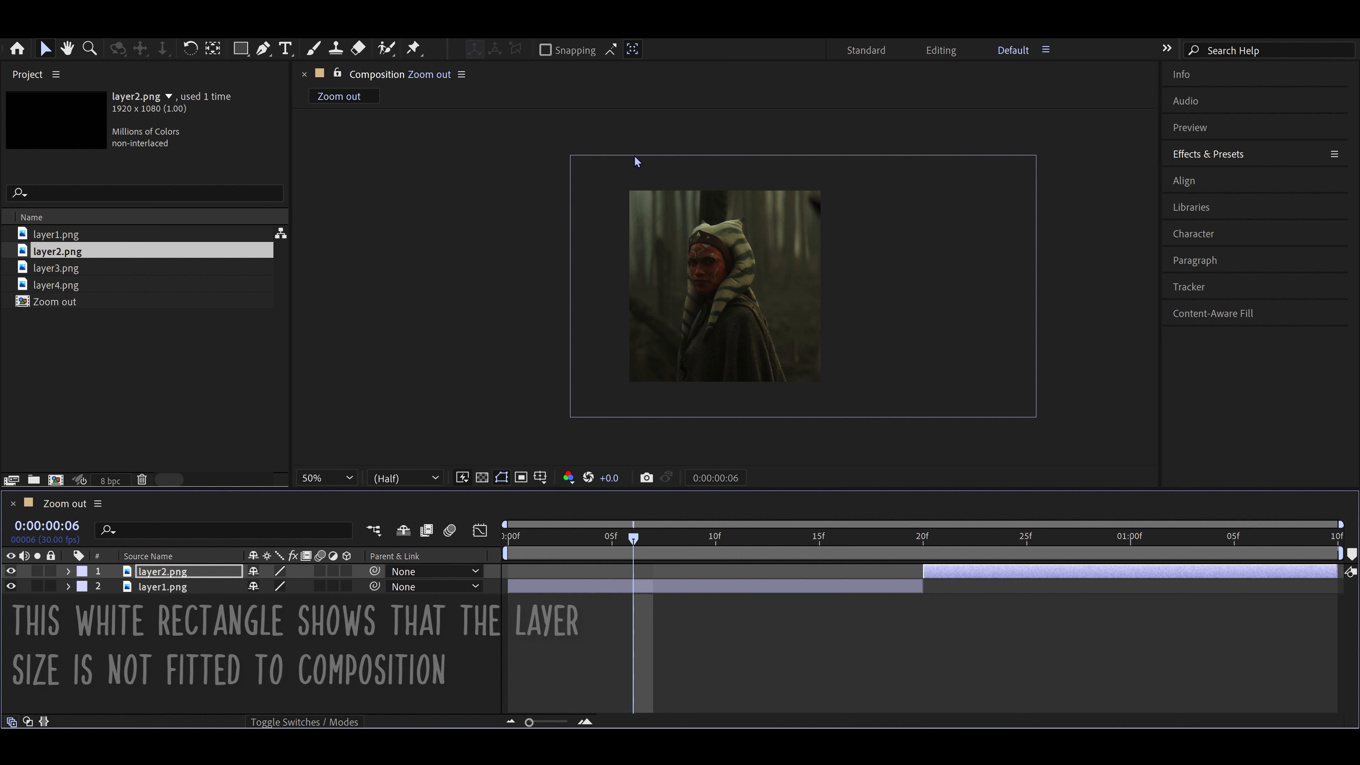
# Step: Pre-compose layer1.png, moving all attributes into the new composition and adjusting its duration to the layer's time span
pyautogui.click(708, 586)
pyautogui.rightClick(707, 584)
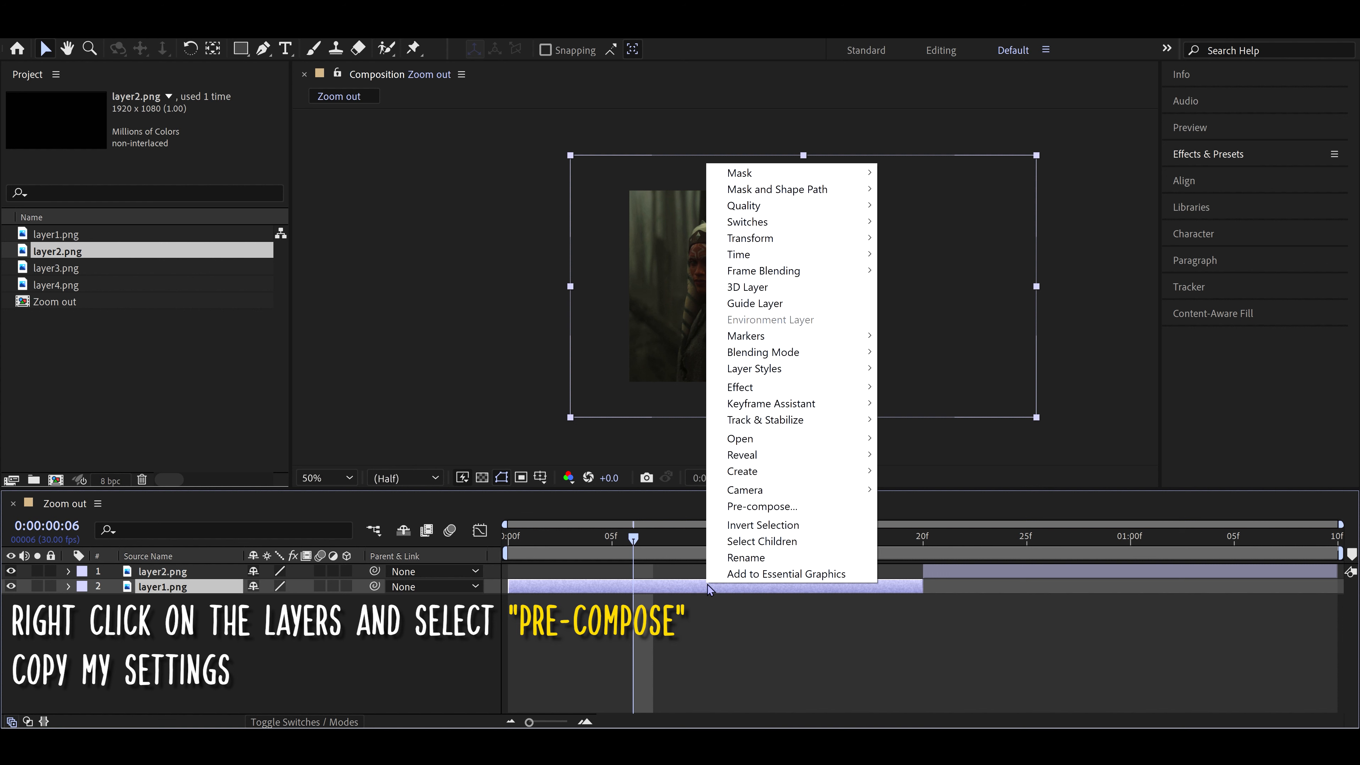
pyautogui.click(763, 506)
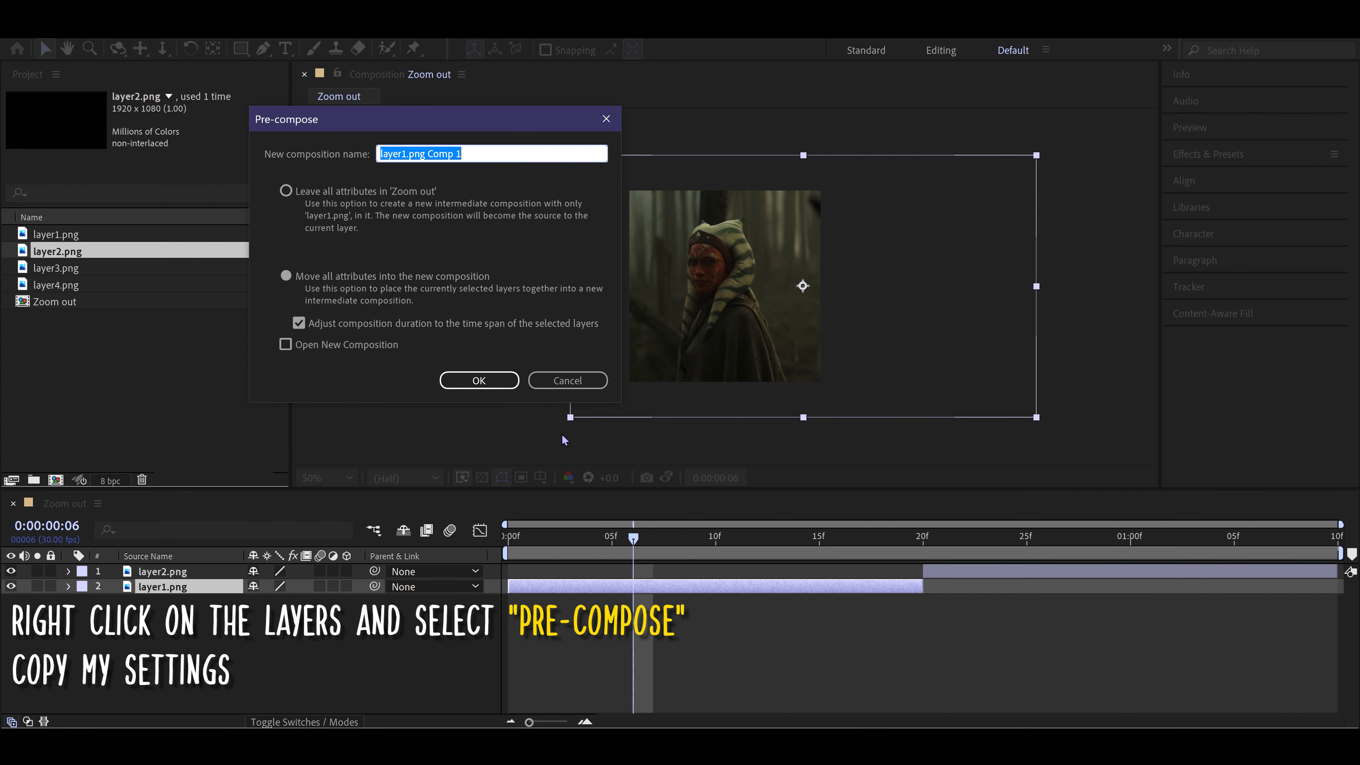
pyautogui.click(478, 381)
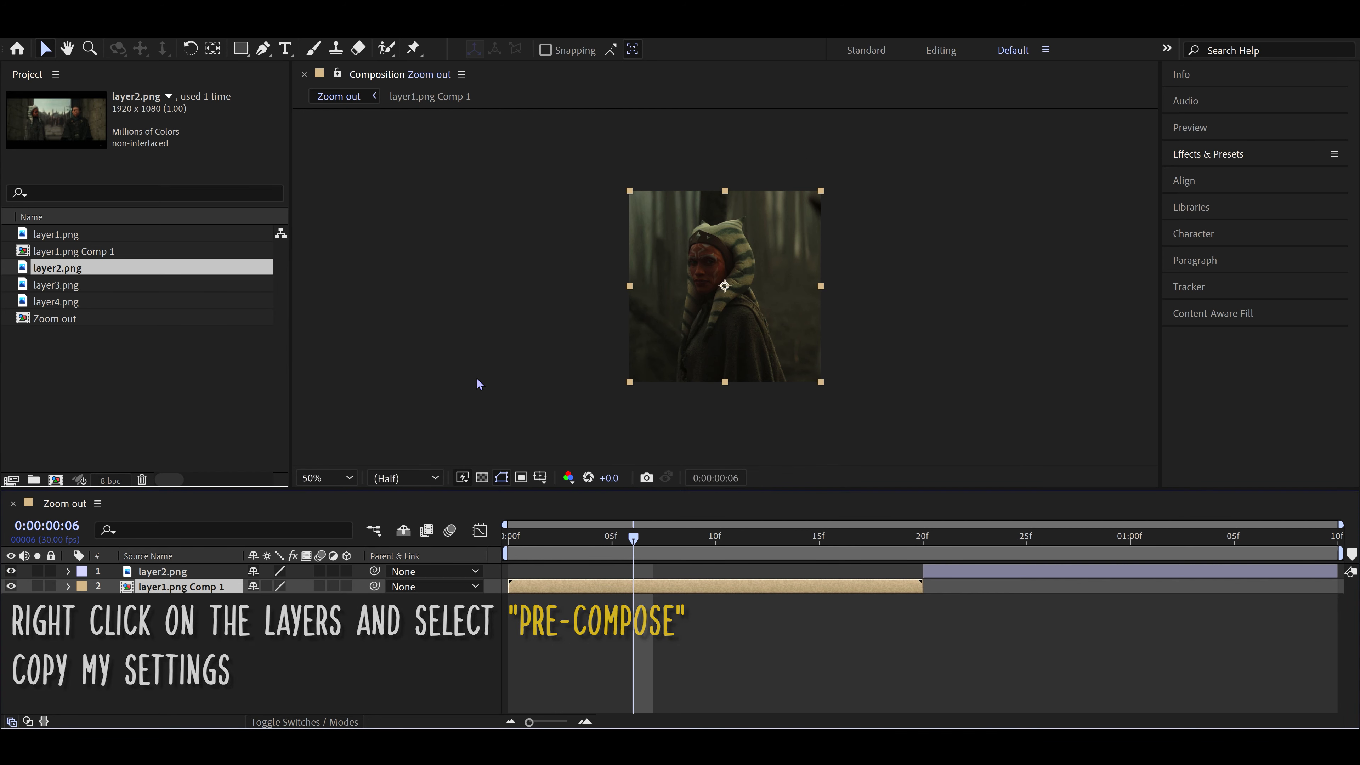
# Step: Pre-compose layer2.png as "layer2.png Comp 1", moving all attributes and matching the duration to the layer's time span
pyautogui.click(961, 571)
pyautogui.rightClick(960, 571)
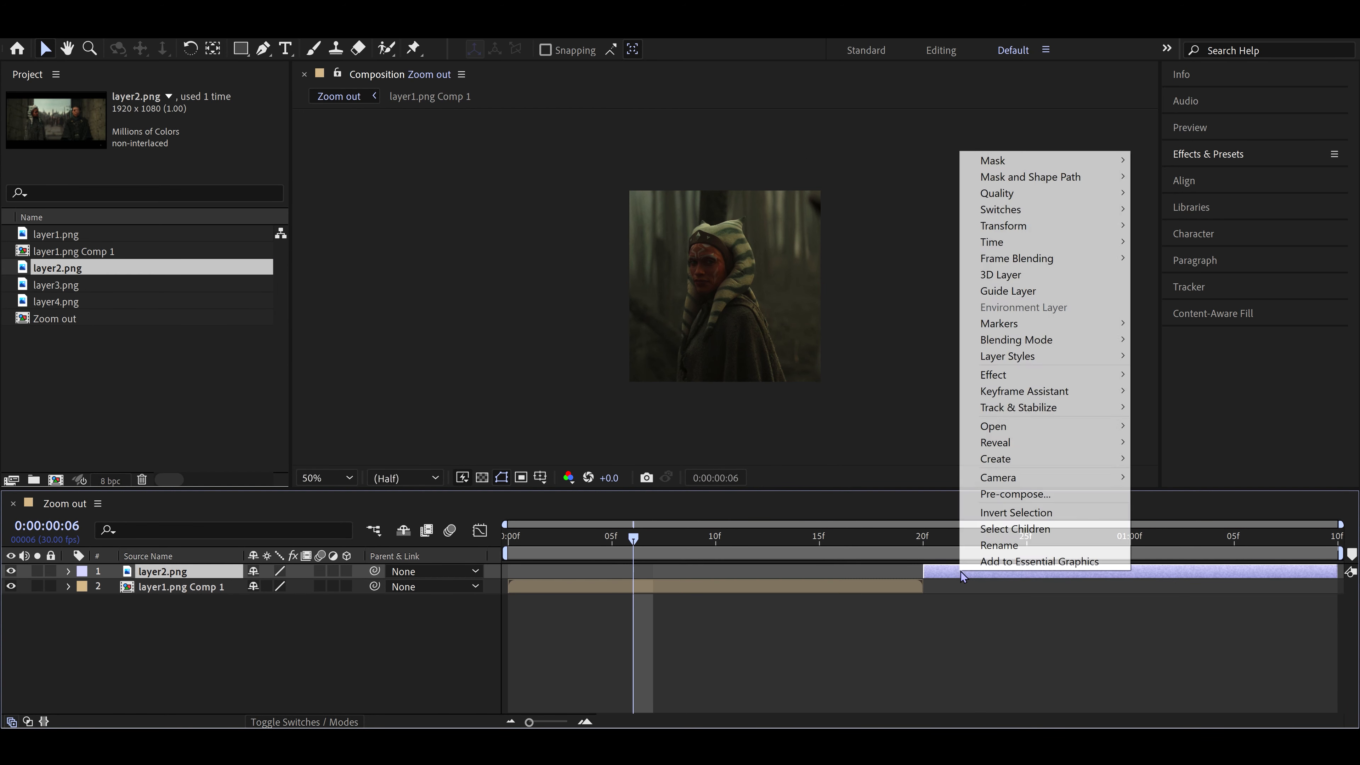
pyautogui.click(999, 494)
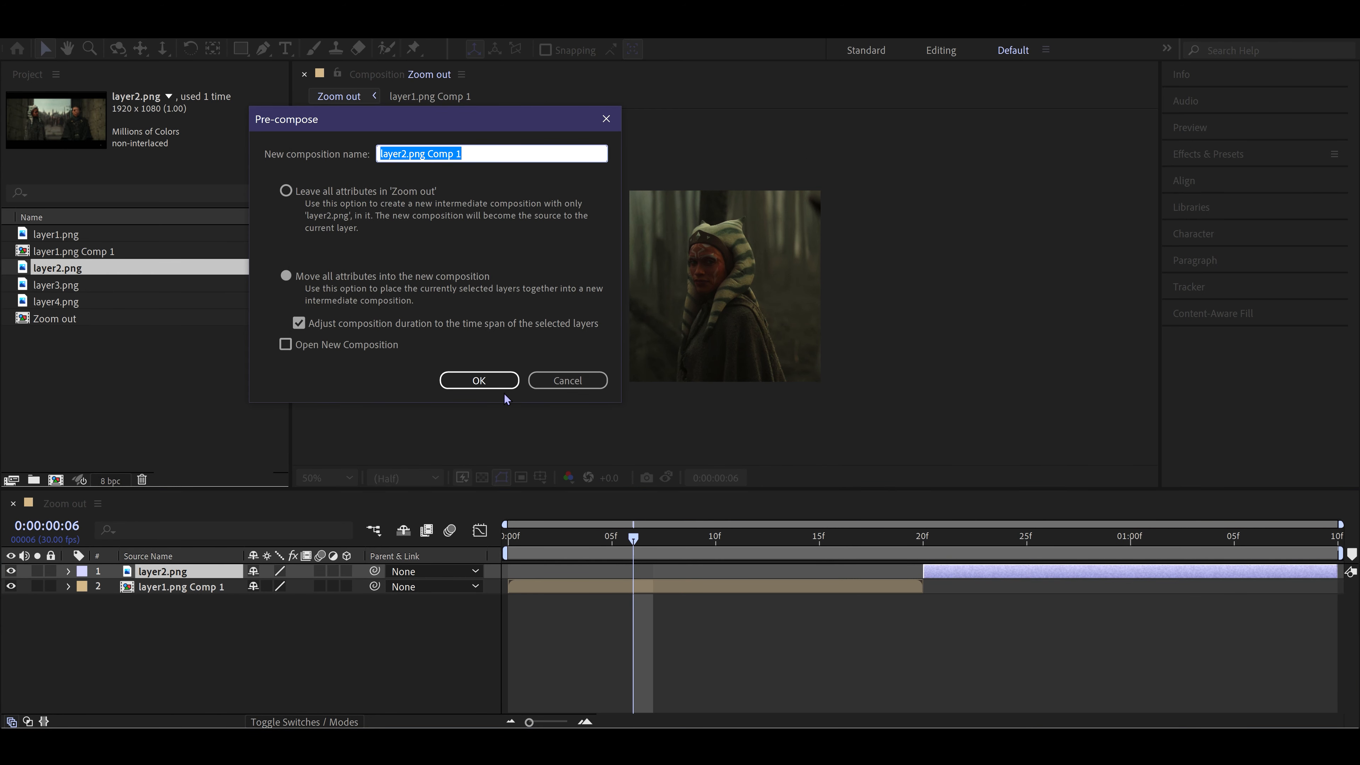
pyautogui.click(482, 381)
# Step: Set the composition viewer's magnification to Fit and clear the layer selection
pyautogui.click(337, 478)
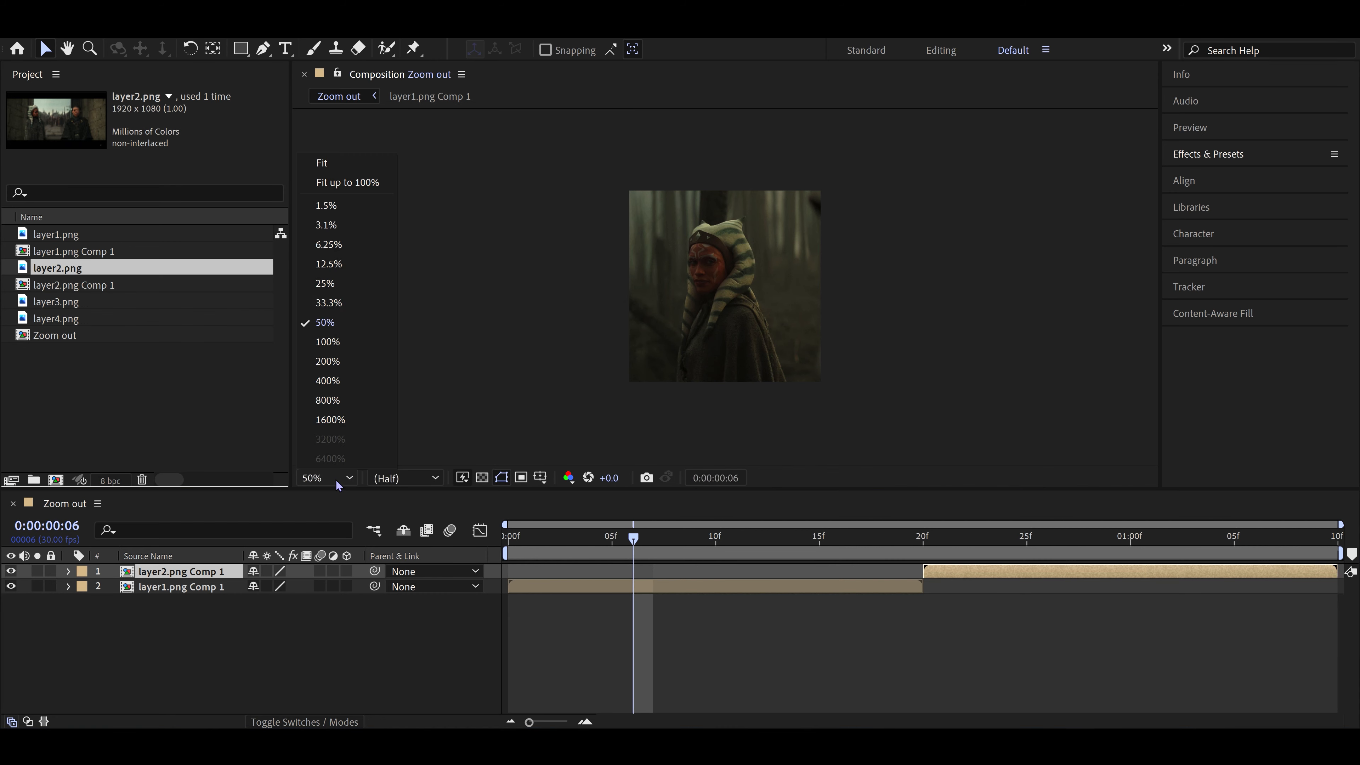
pyautogui.click(350, 163)
pyautogui.rightClick(351, 163)
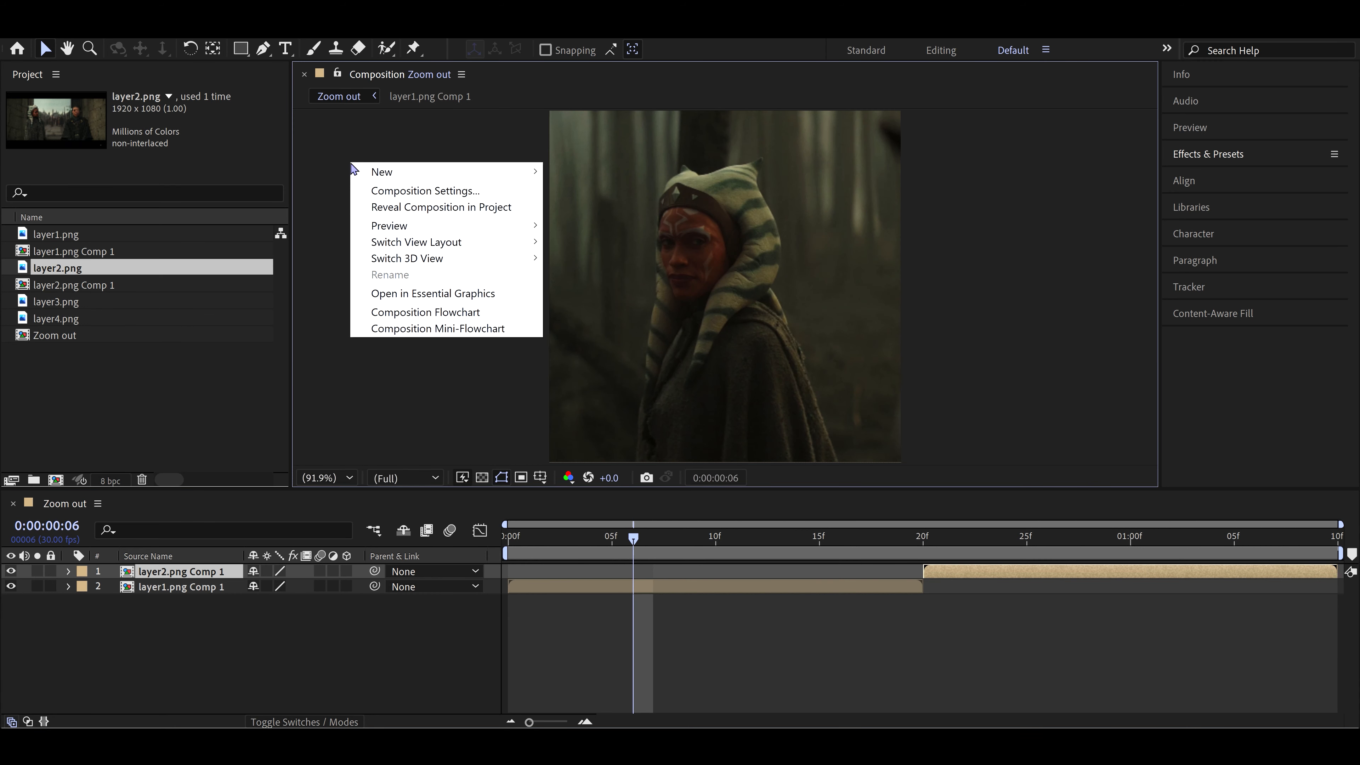
pyautogui.click(344, 139)
pyautogui.click(344, 139)
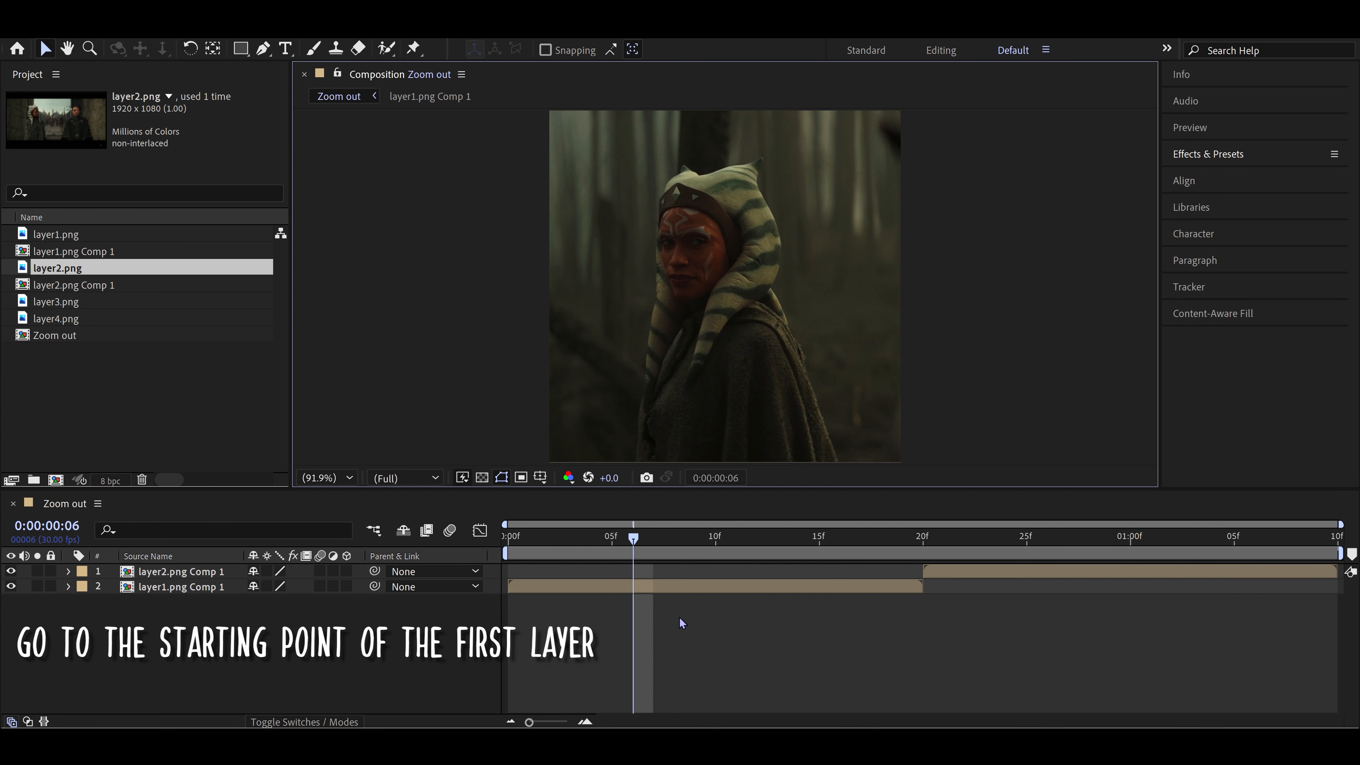
# Step: Enable scale keyframing for layer1.png Comp 1 at the first frame, with a starting keyframe of 100%
pyautogui.moveTo(555, 537); pyautogui.dragTo(506, 537)
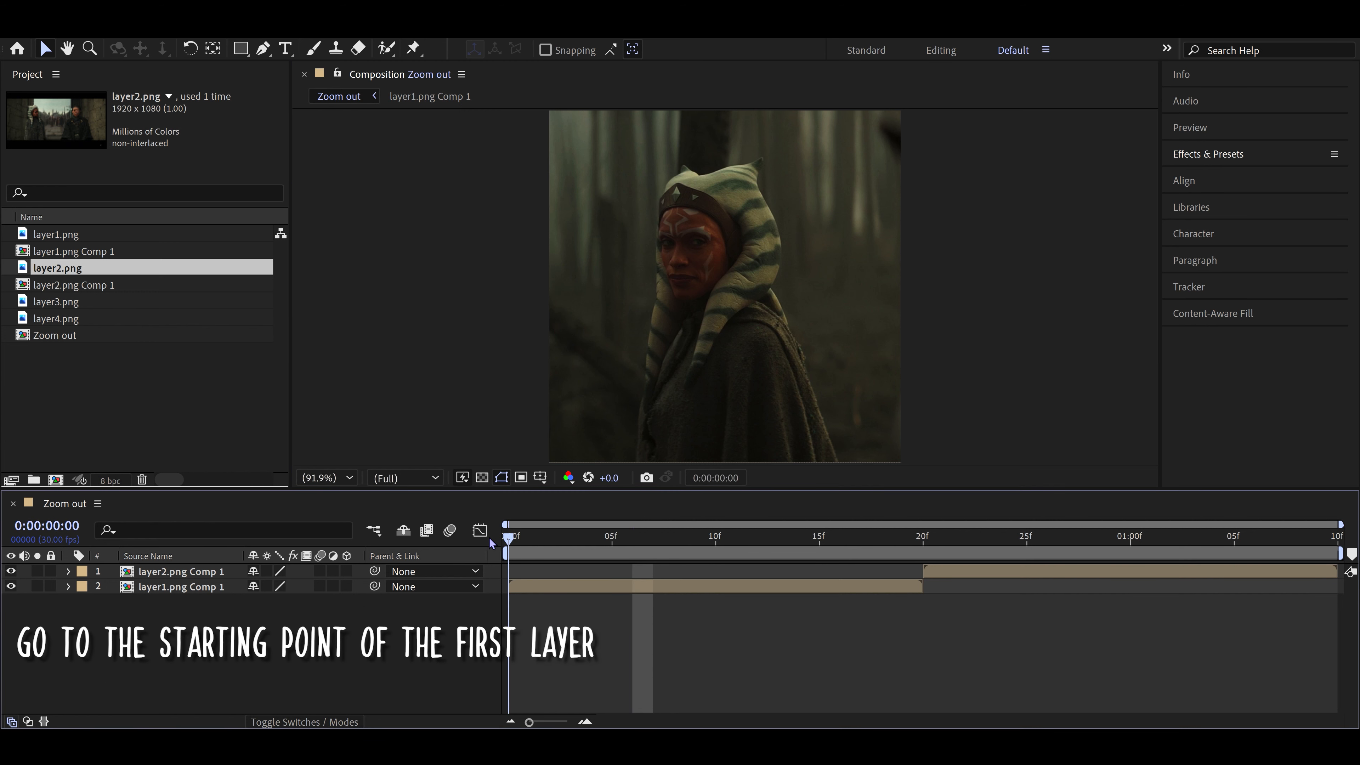
pyautogui.click(204, 587)
pyautogui.press('s')
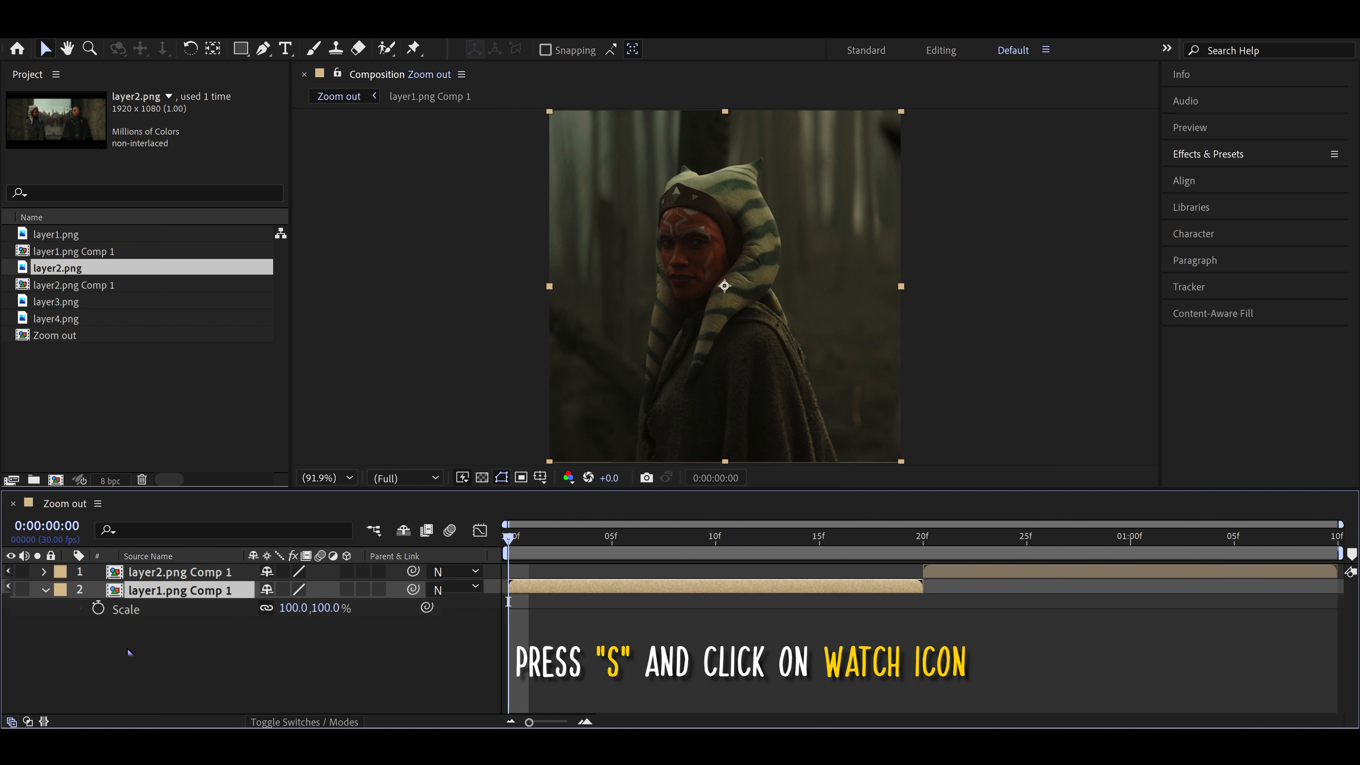
pyautogui.click(123, 624)
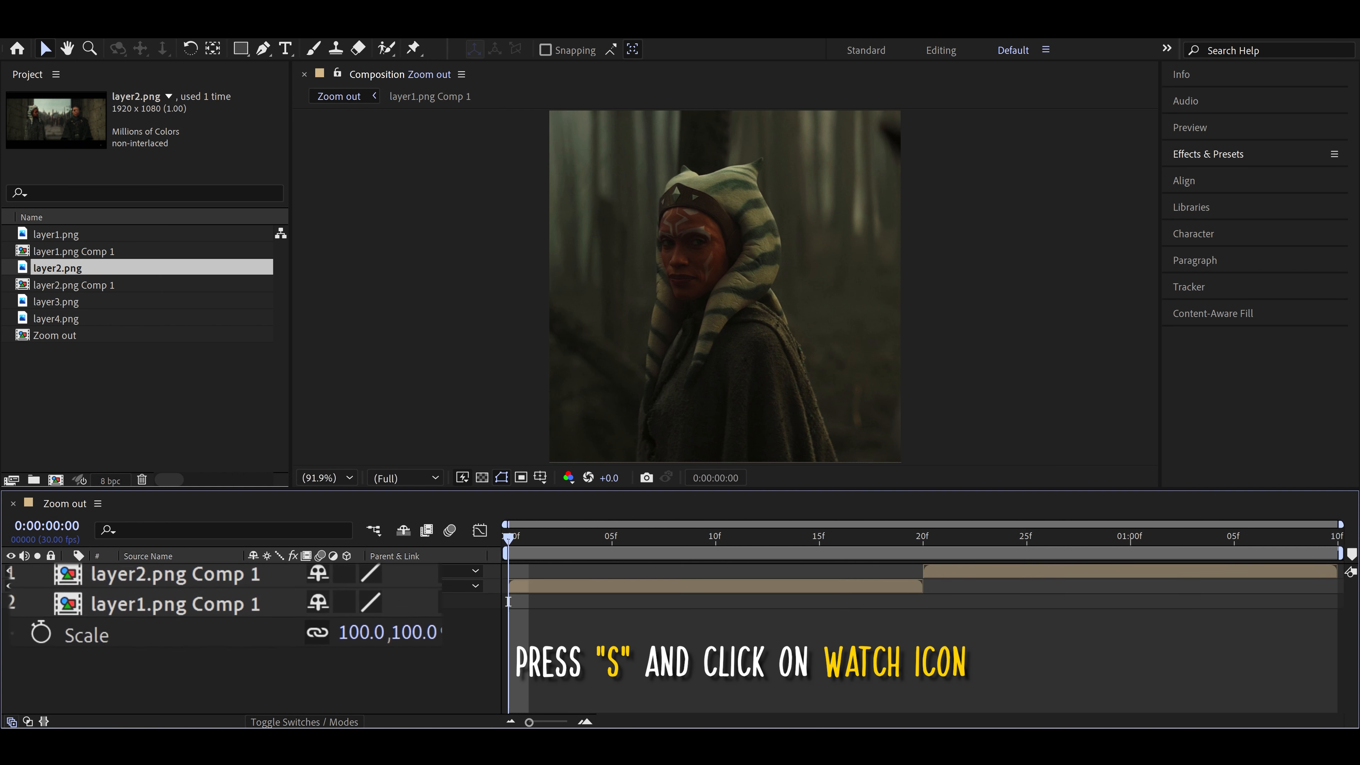
pyautogui.click(39, 634)
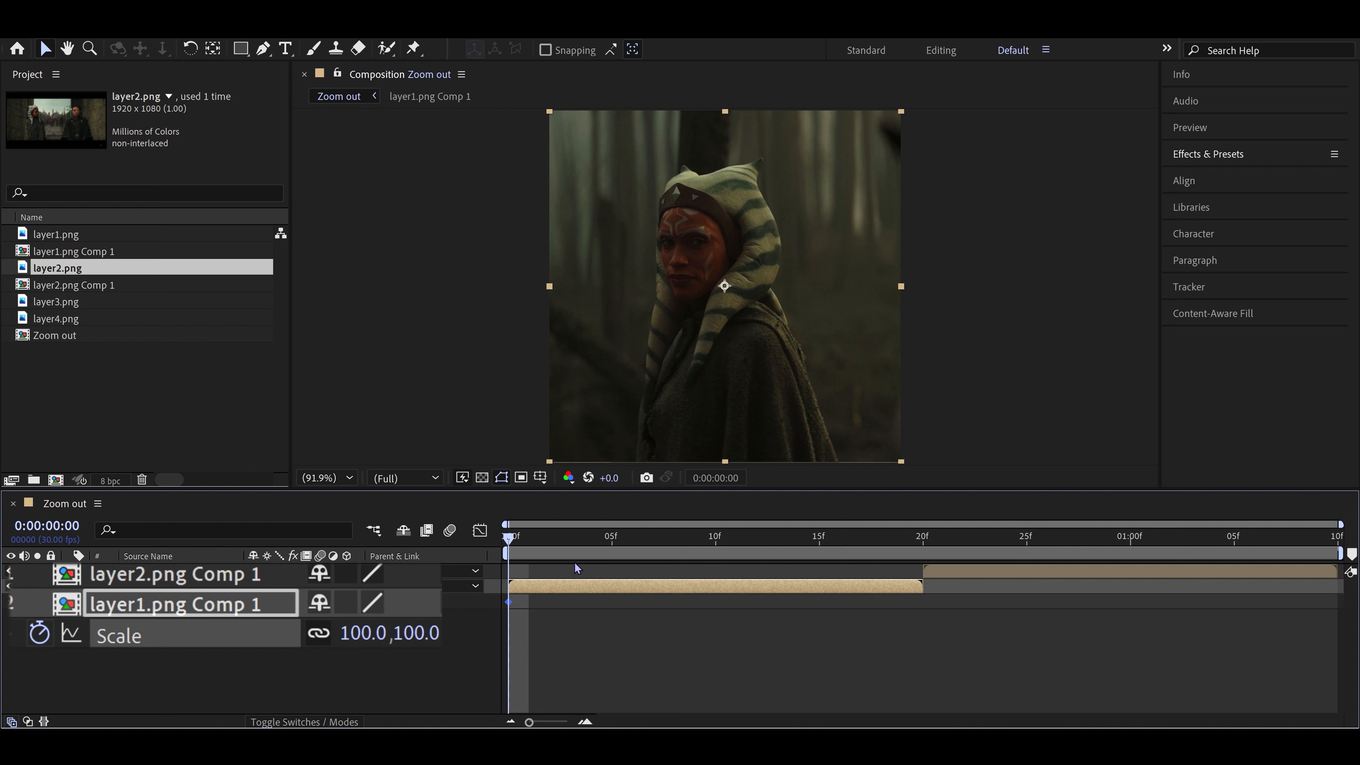
# Step: Add a scale keyframe of 0% to layer1.png Comp 1 at 0:00:00:19
pyautogui.click(876, 537)
pyautogui.moveTo(886, 541); pyautogui.dragTo(906, 539)
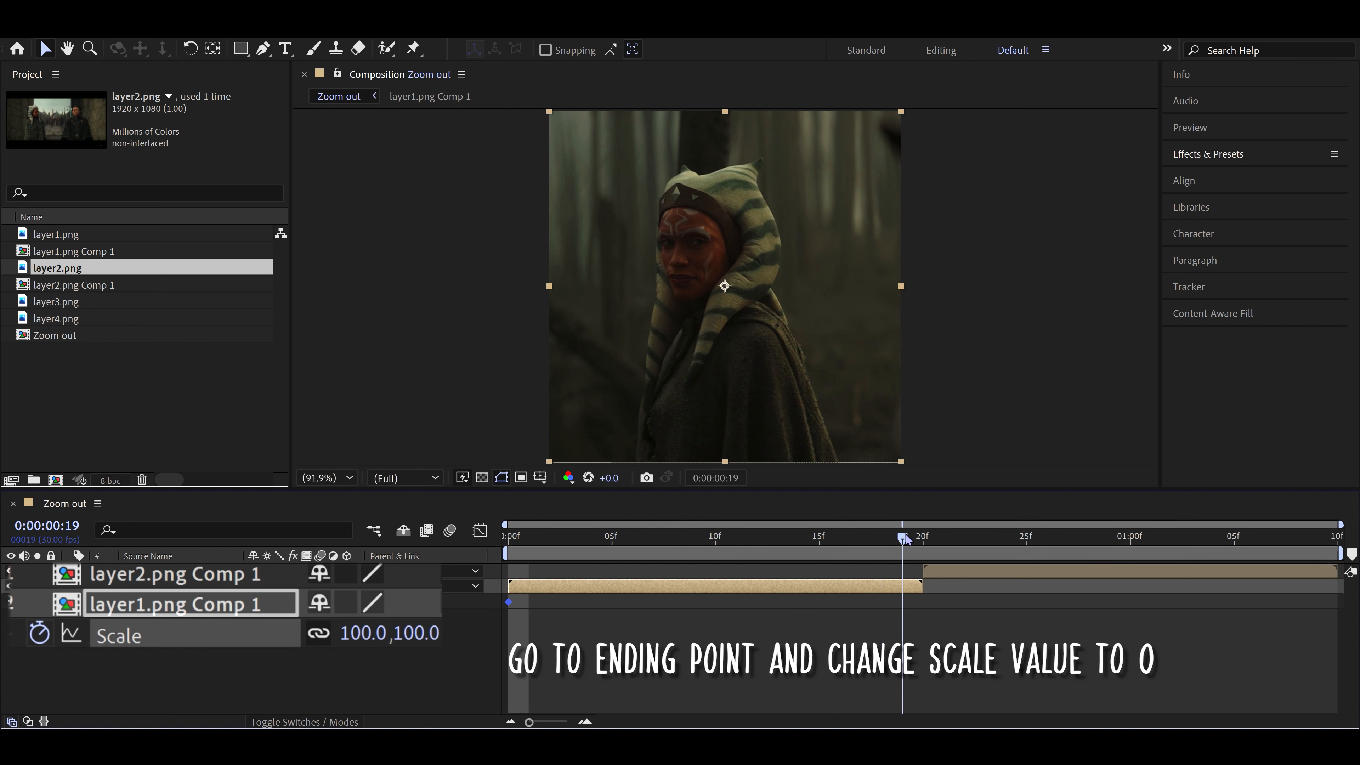
pyautogui.click(828, 638)
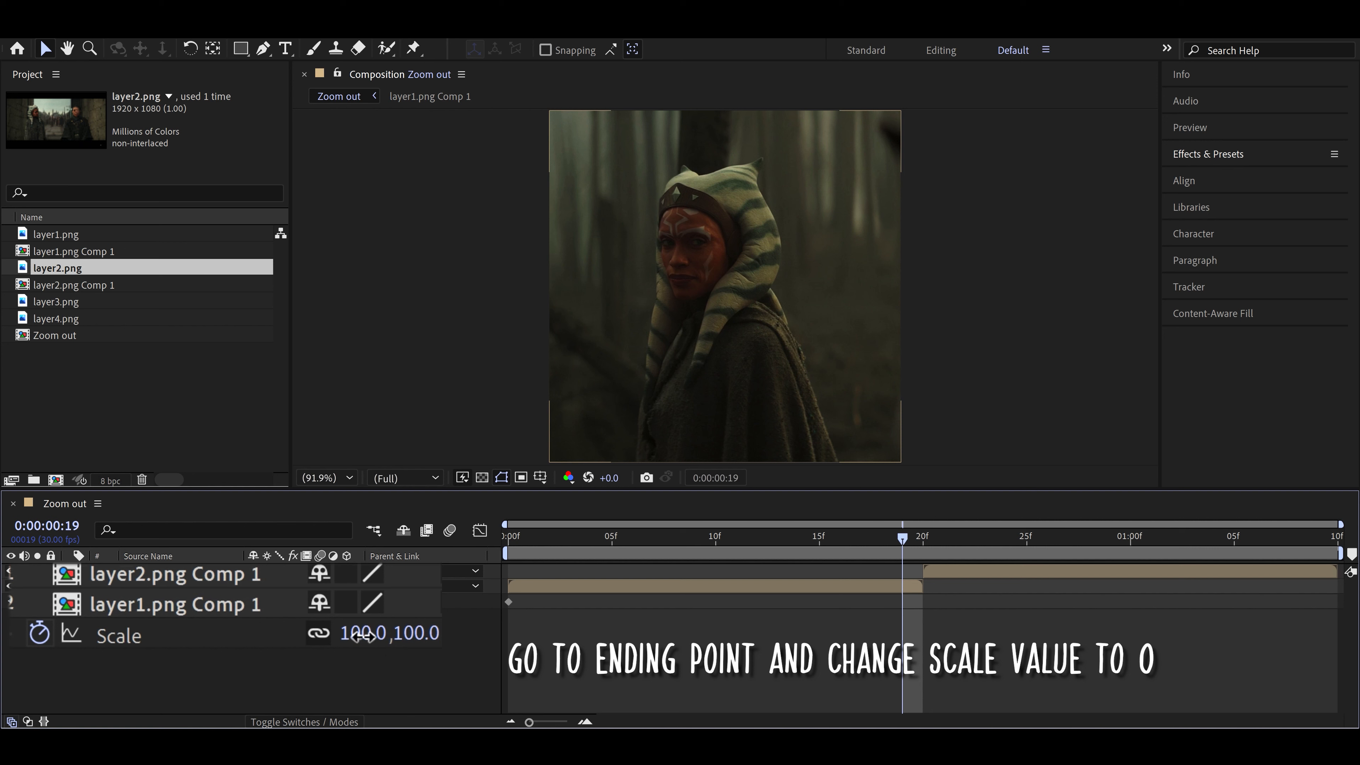
pyautogui.moveTo(373, 642); pyautogui.dragTo(357, 640)
pyautogui.click(349, 632)
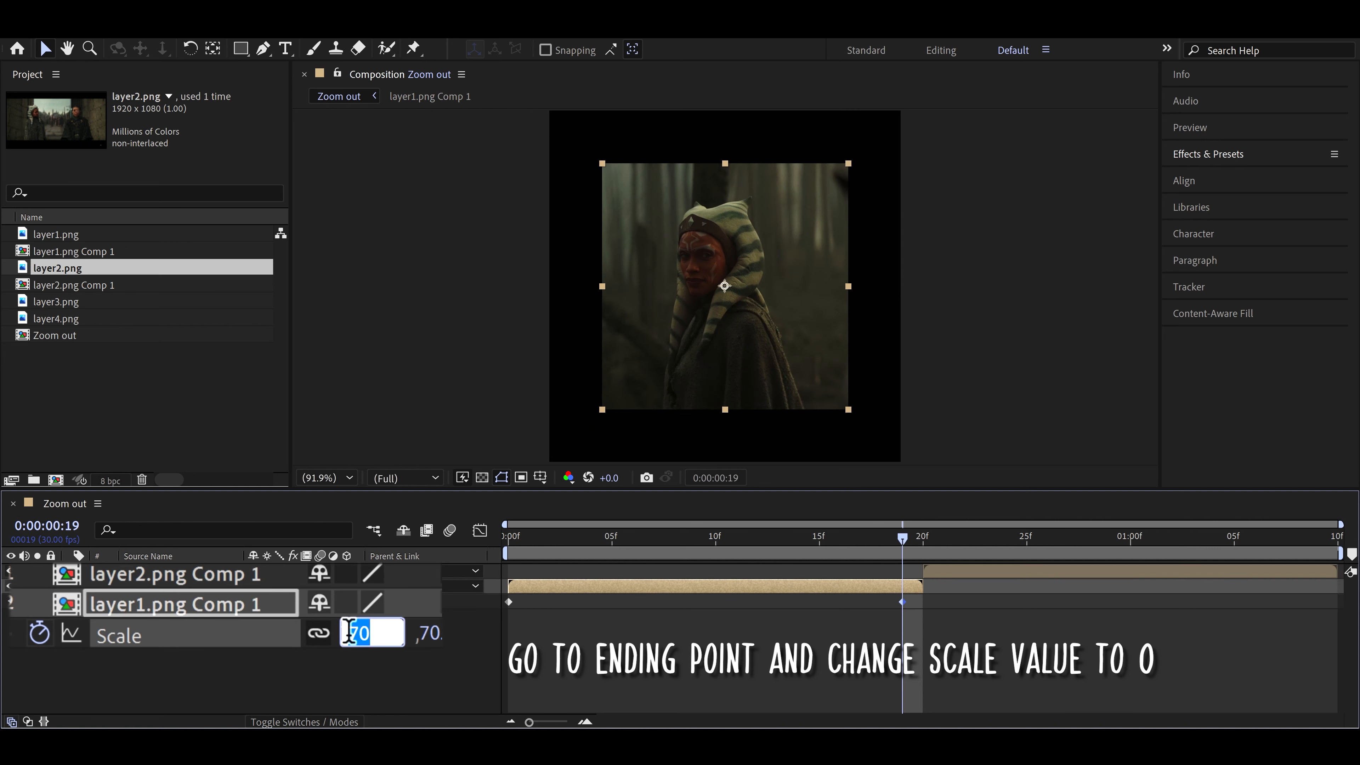
pyautogui.write('0')
pyautogui.press('Return')
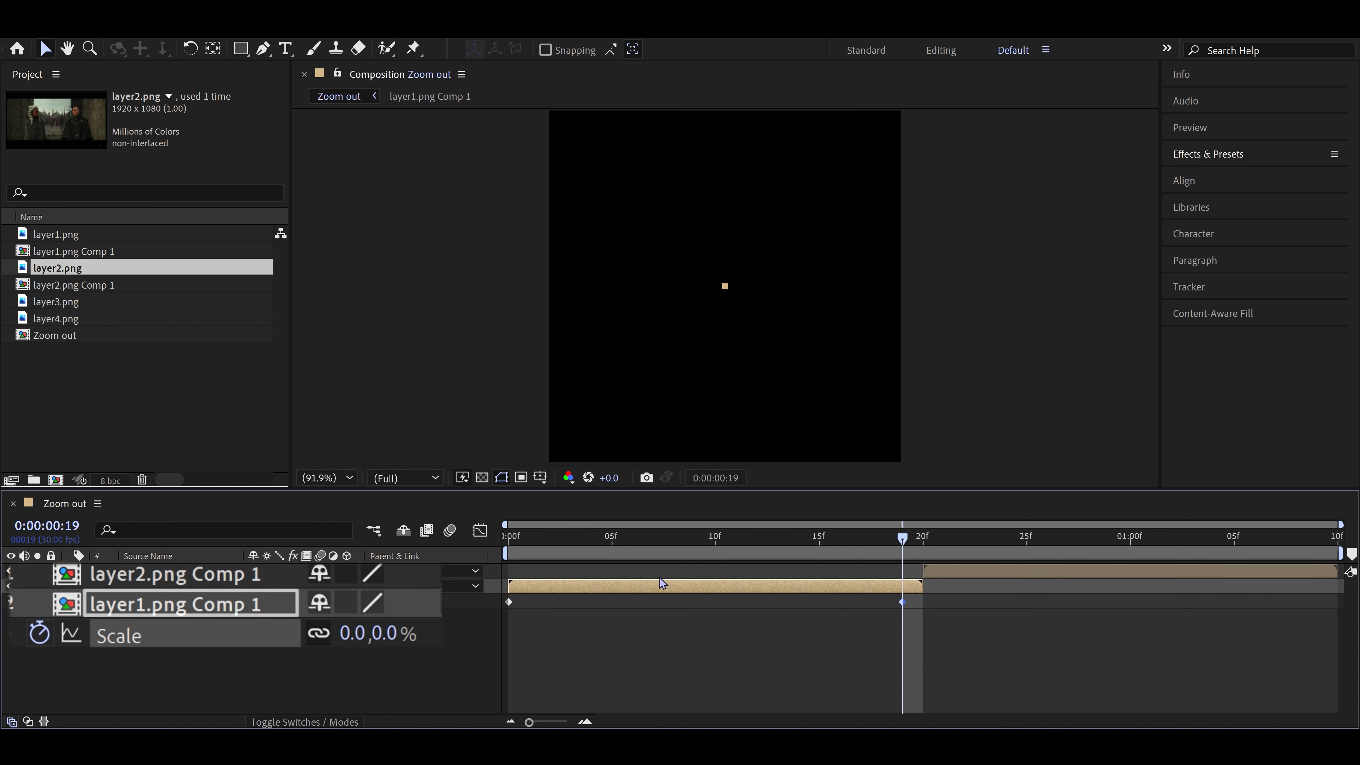
# Step: Move the 0% scale keyframe to frame 20 at the end of layer1.png Comp 1 and scrub through the animation
pyautogui.click(902, 630)
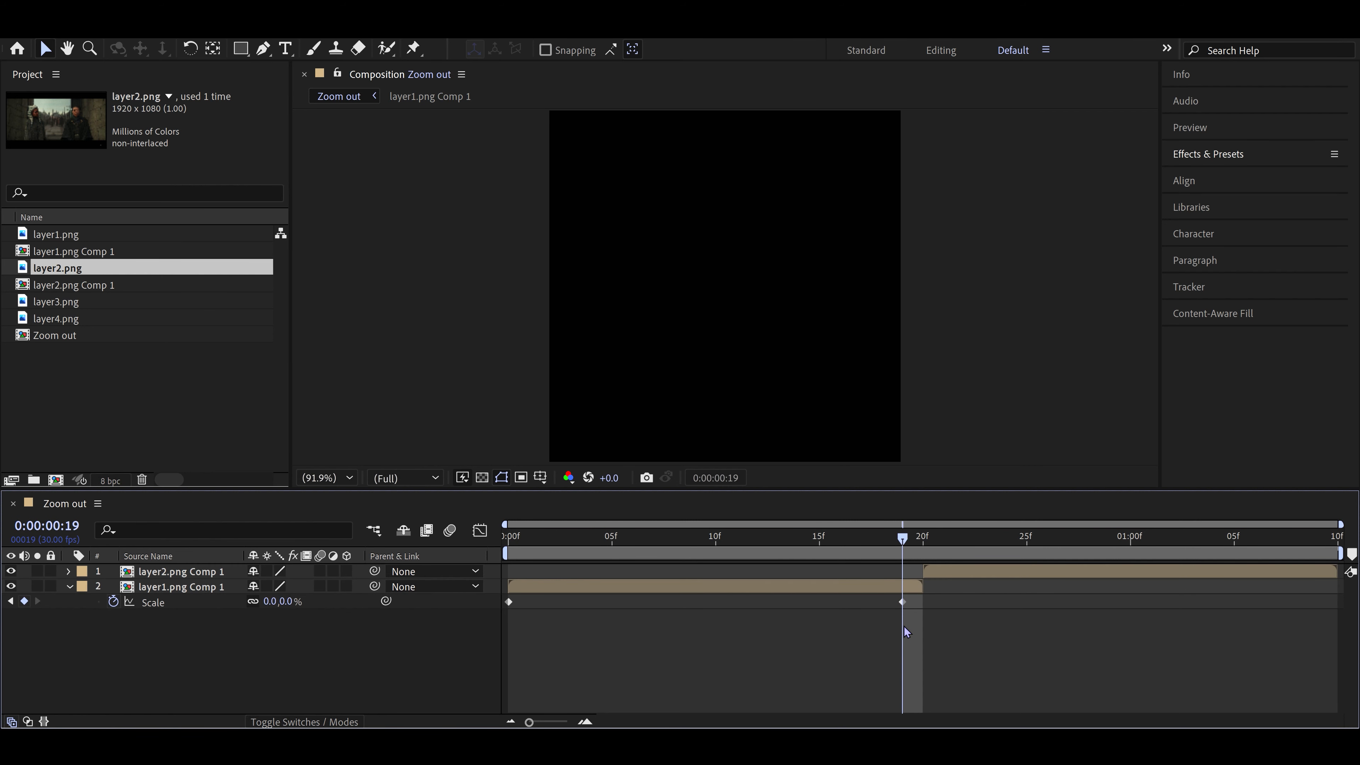
pyautogui.moveTo(902, 606); pyautogui.dragTo(921, 605)
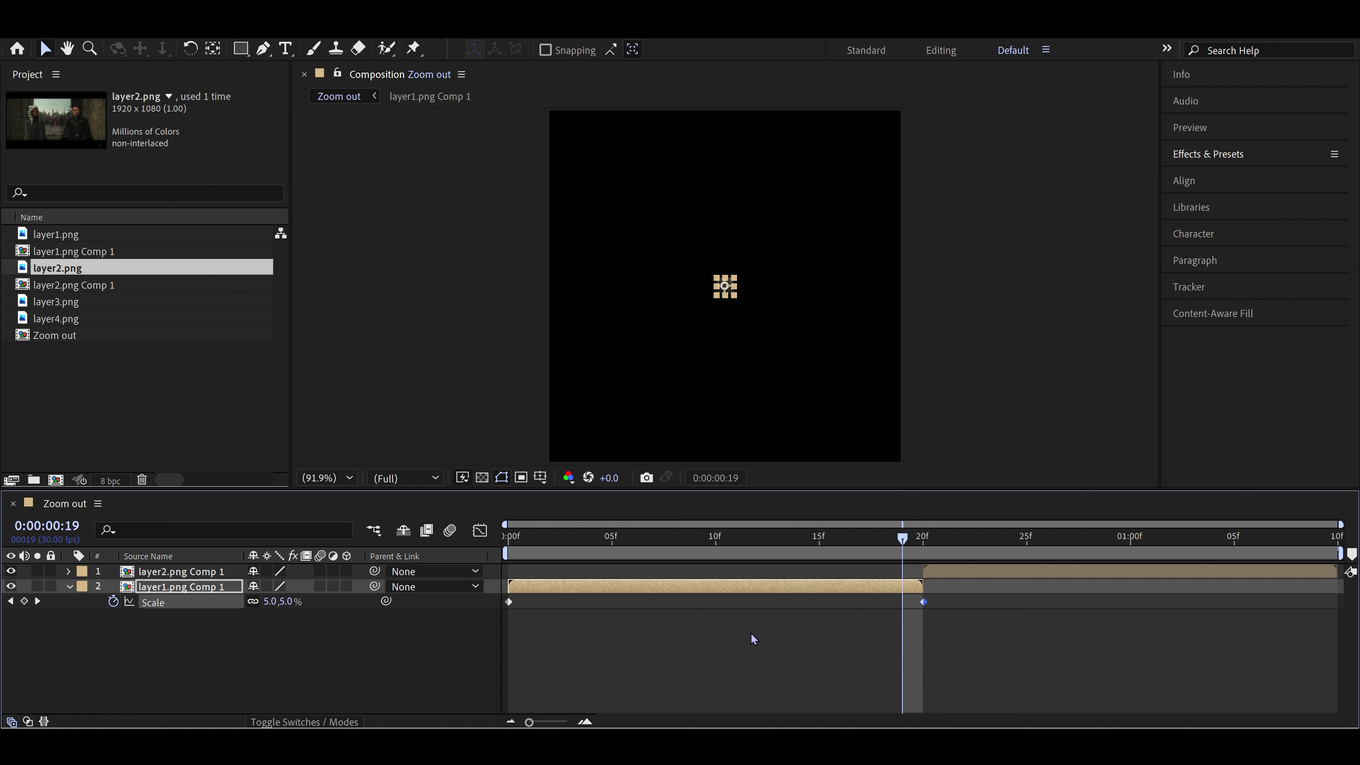
pyautogui.moveTo(533, 539); pyautogui.dragTo(890, 525)
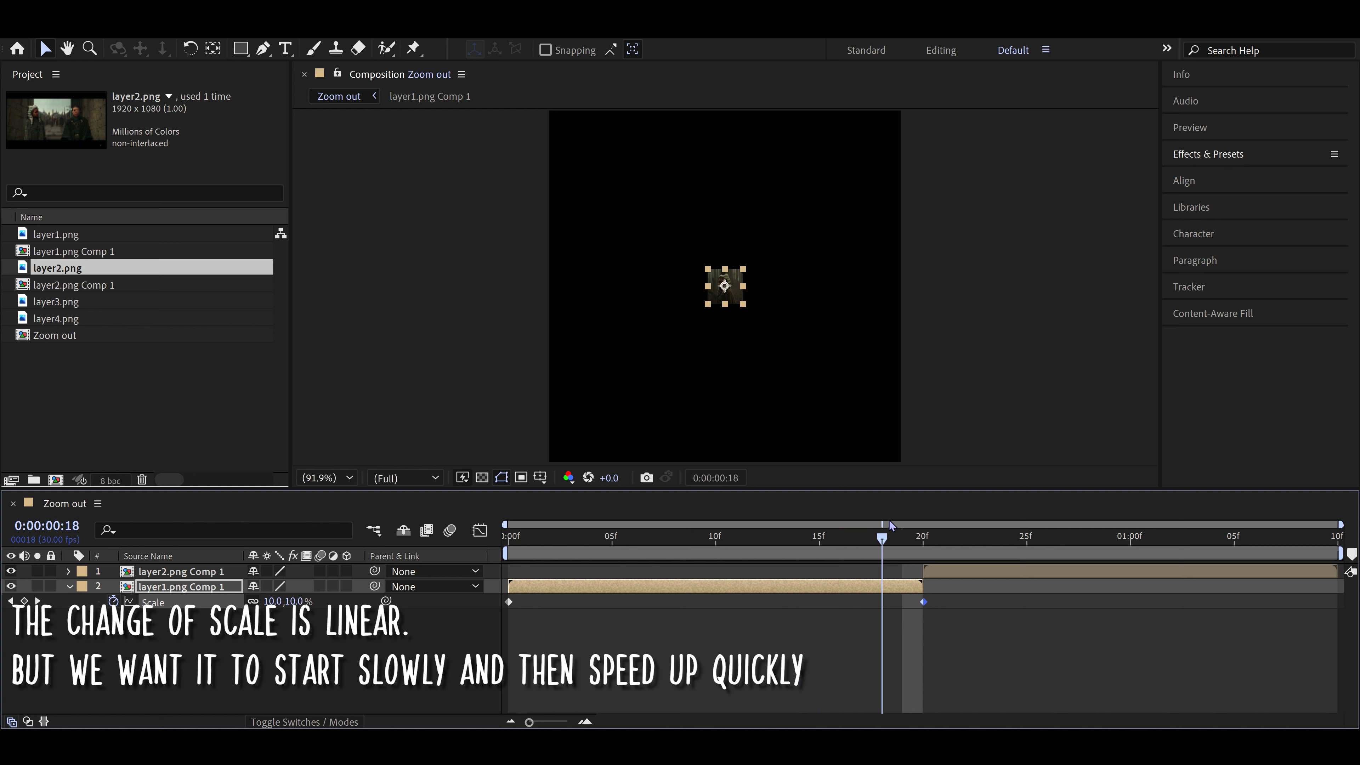
# Step: Apply Easy Ease to both scale keyframes of layer1.png Comp 1
pyautogui.moveTo(935, 613); pyautogui.dragTo(480, 593)
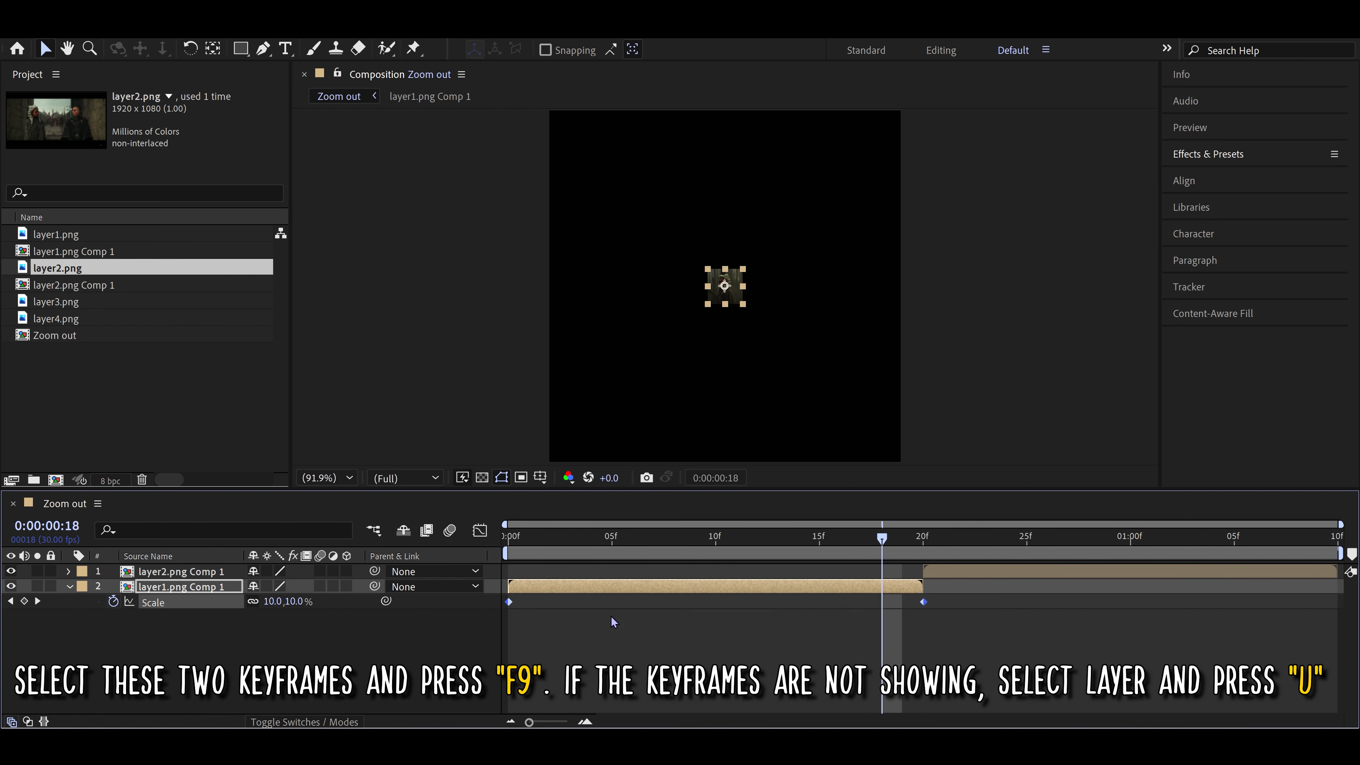
pyautogui.rightClick(922, 605)
pyautogui.moveTo(930, 595)
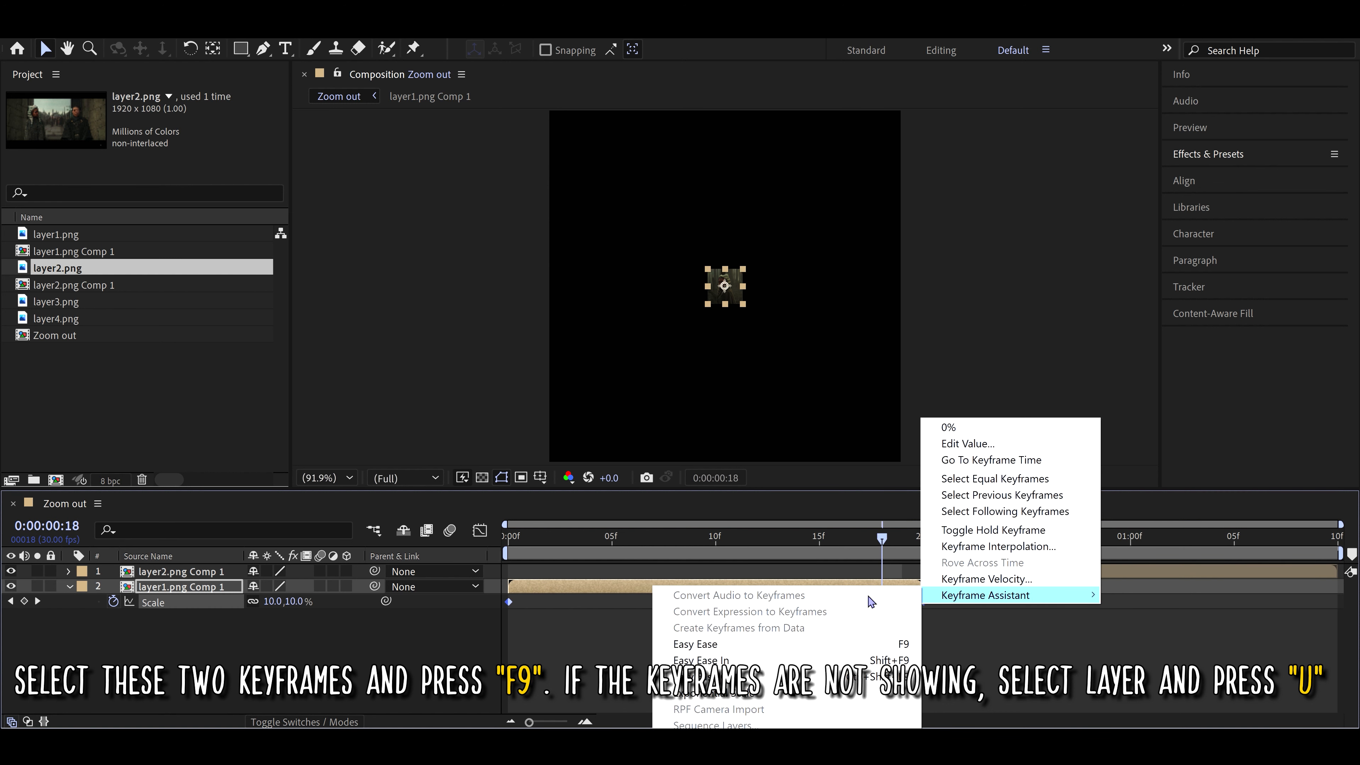
pyautogui.click(763, 644)
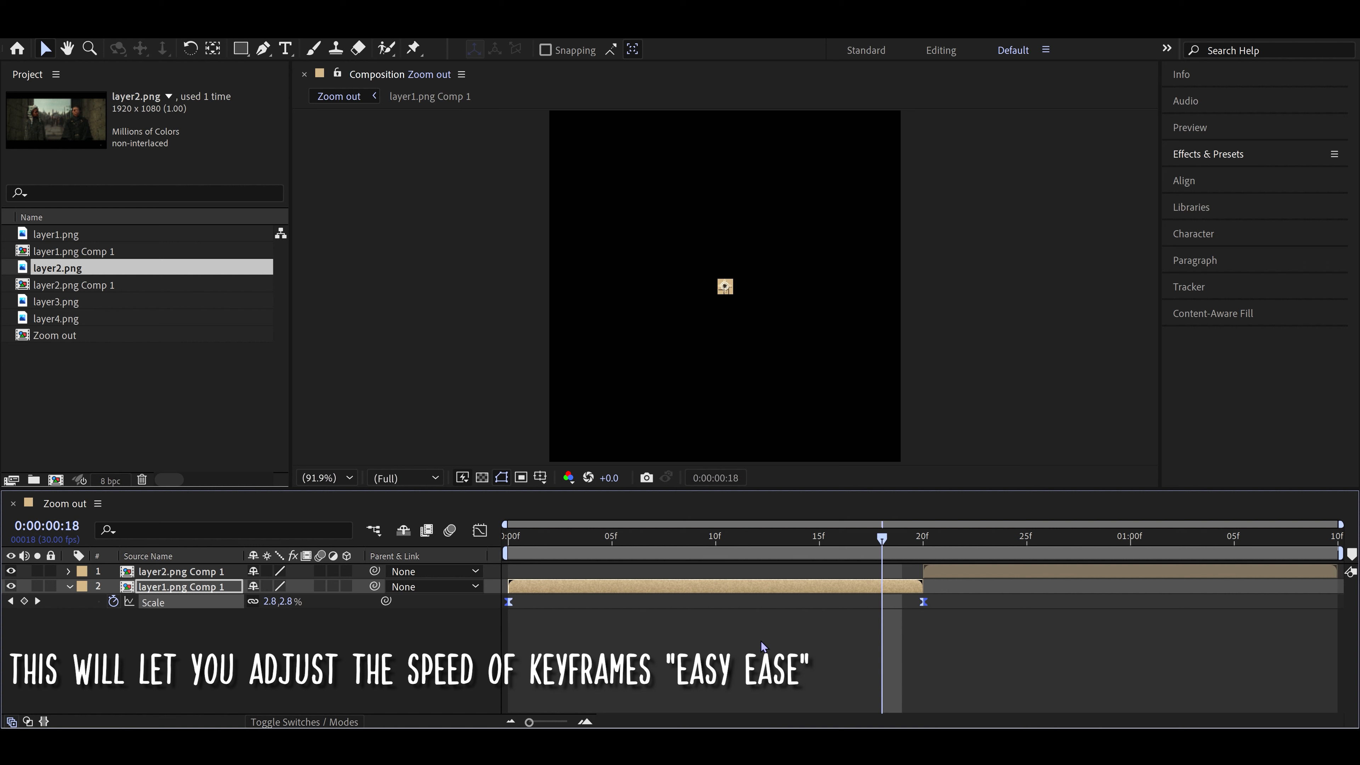
# Step: Reshape layer1.png Comp 1's scale curve in the Graph Editor so it stays nearly flat and drops steeply just before frame 20
pyautogui.click(480, 531)
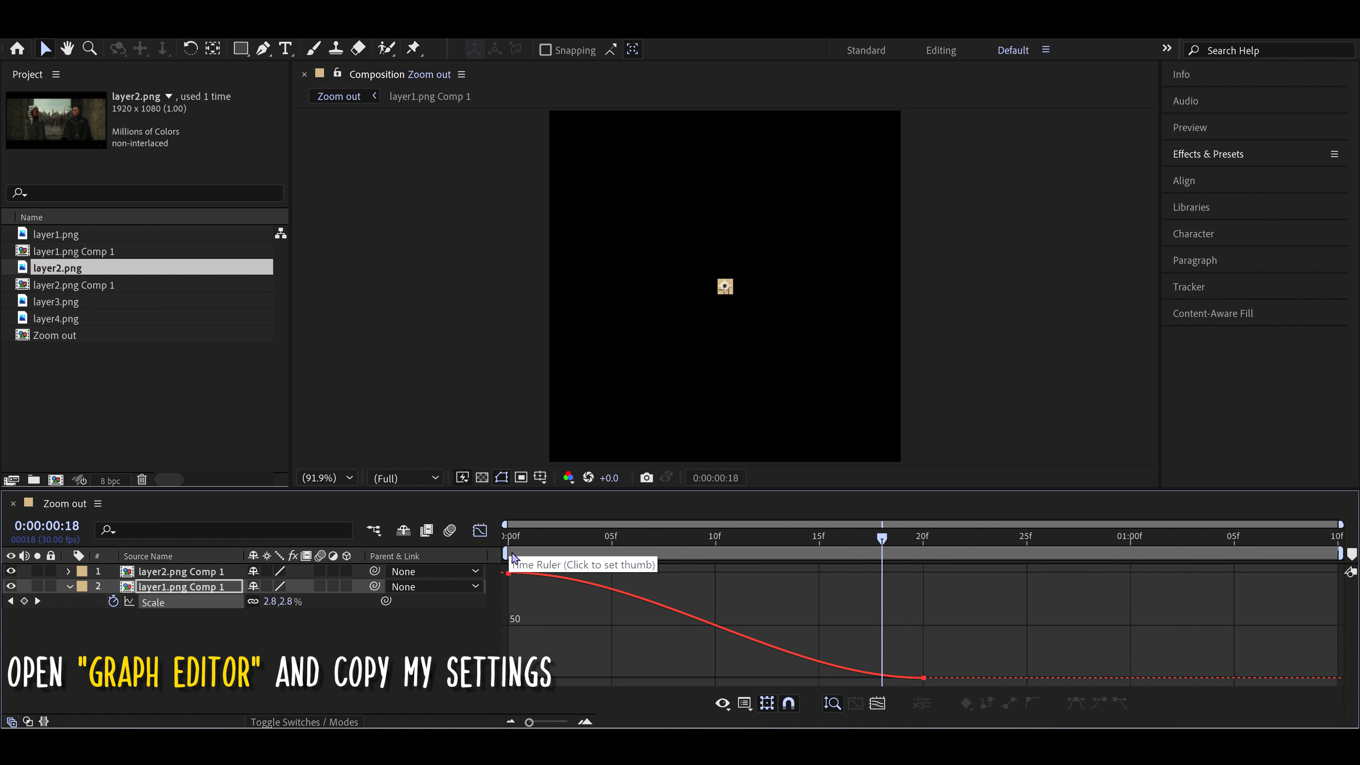
pyautogui.click(509, 573)
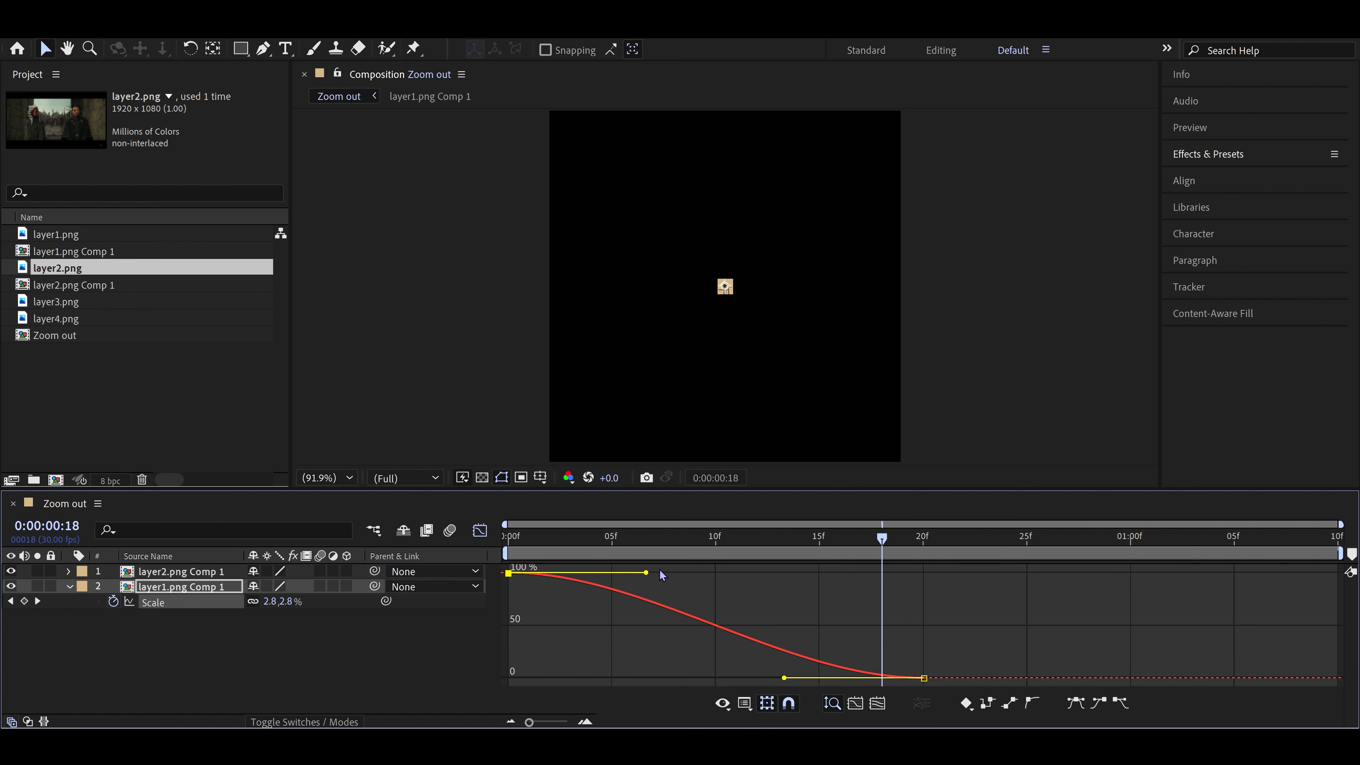
pyautogui.moveTo(657, 577); pyautogui.dragTo(841, 573)
pyautogui.moveTo(783, 679); pyautogui.dragTo(940, 578)
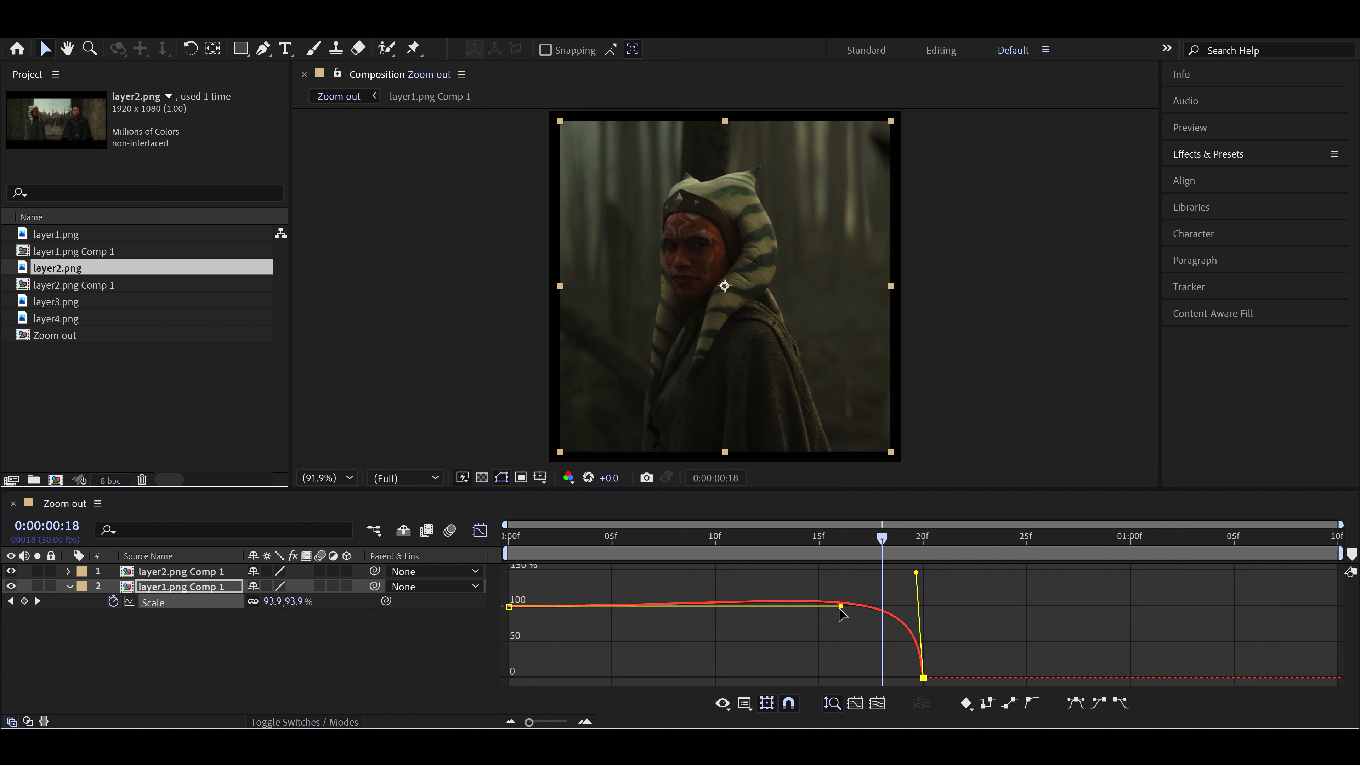
# Step: Lengthen and raise the first scale keyframe's handle slightly above the 100% line, and preview the motion from the first frame
pyautogui.moveTo(842, 606); pyautogui.dragTo(760, 563)
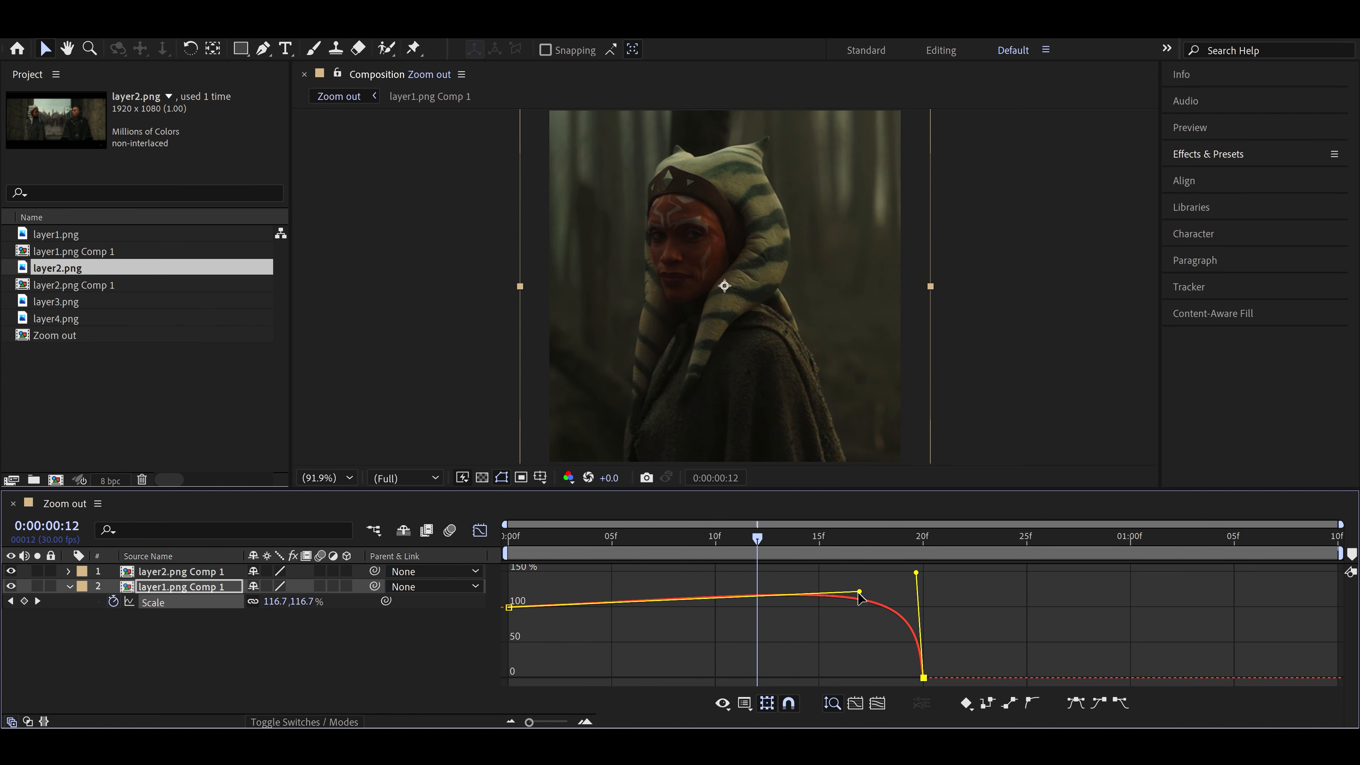
pyautogui.moveTo(859, 592); pyautogui.dragTo(861, 599)
pyautogui.moveTo(640, 544); pyautogui.dragTo(514, 539)
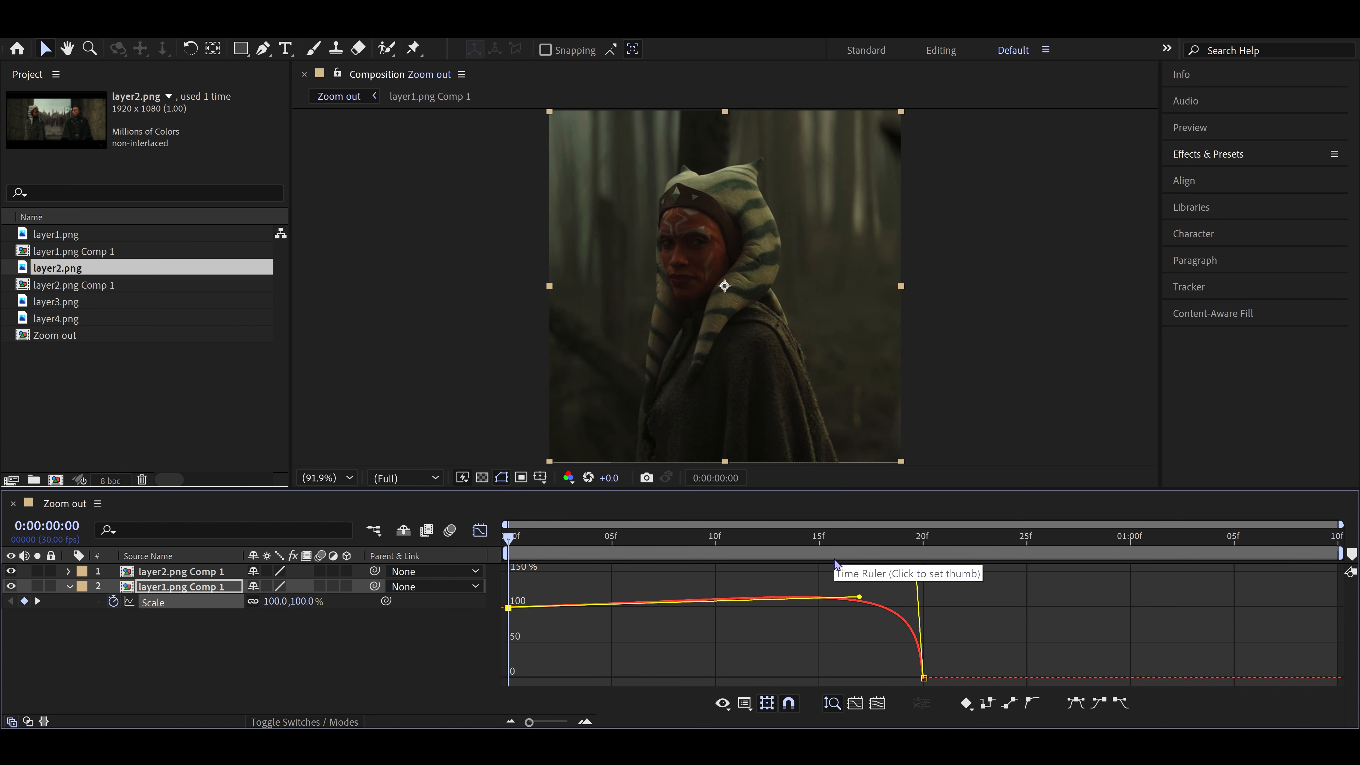
pyautogui.press('space')
pyautogui.press('pageup')
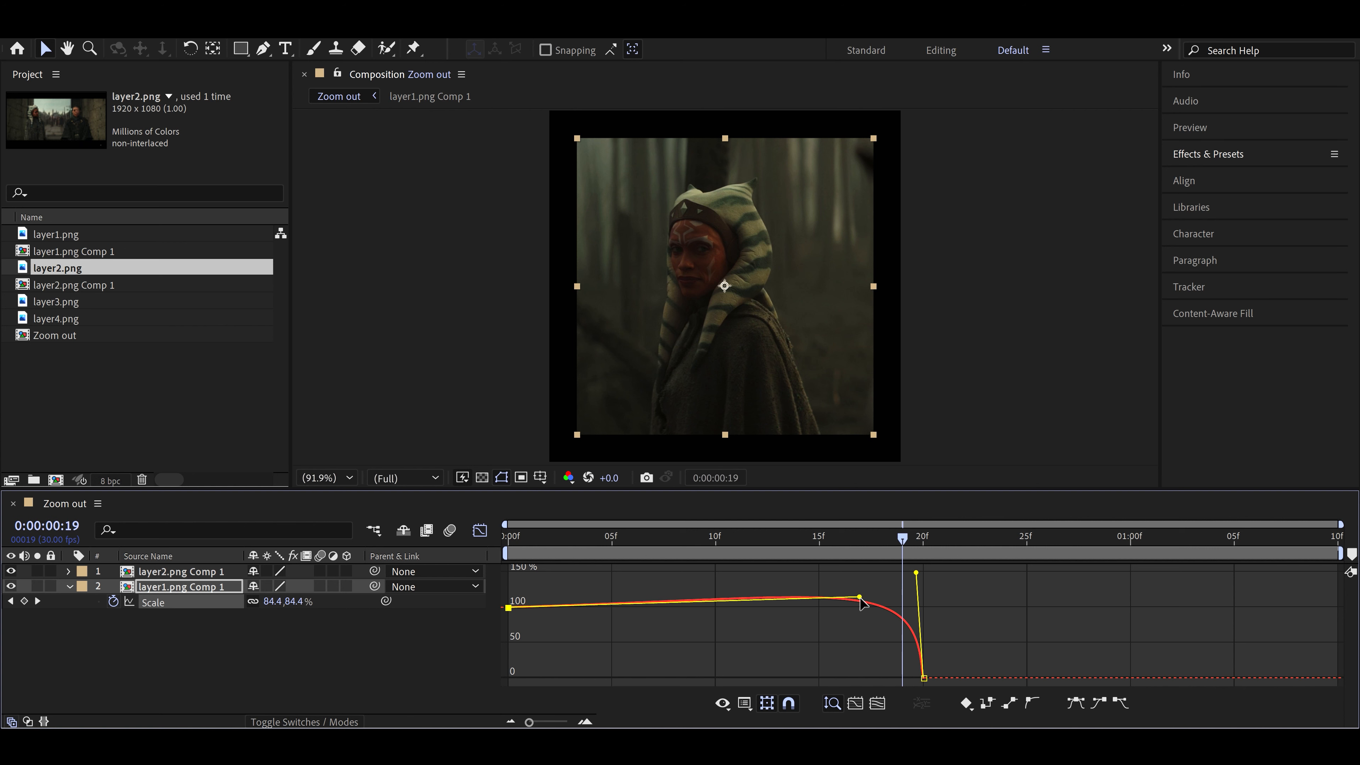
# Step: Lower the first keyframe's handle slightly to reduce the overshoot, and replay the scale animation
pyautogui.moveTo(861, 602); pyautogui.dragTo(862, 607)
pyautogui.press('space')
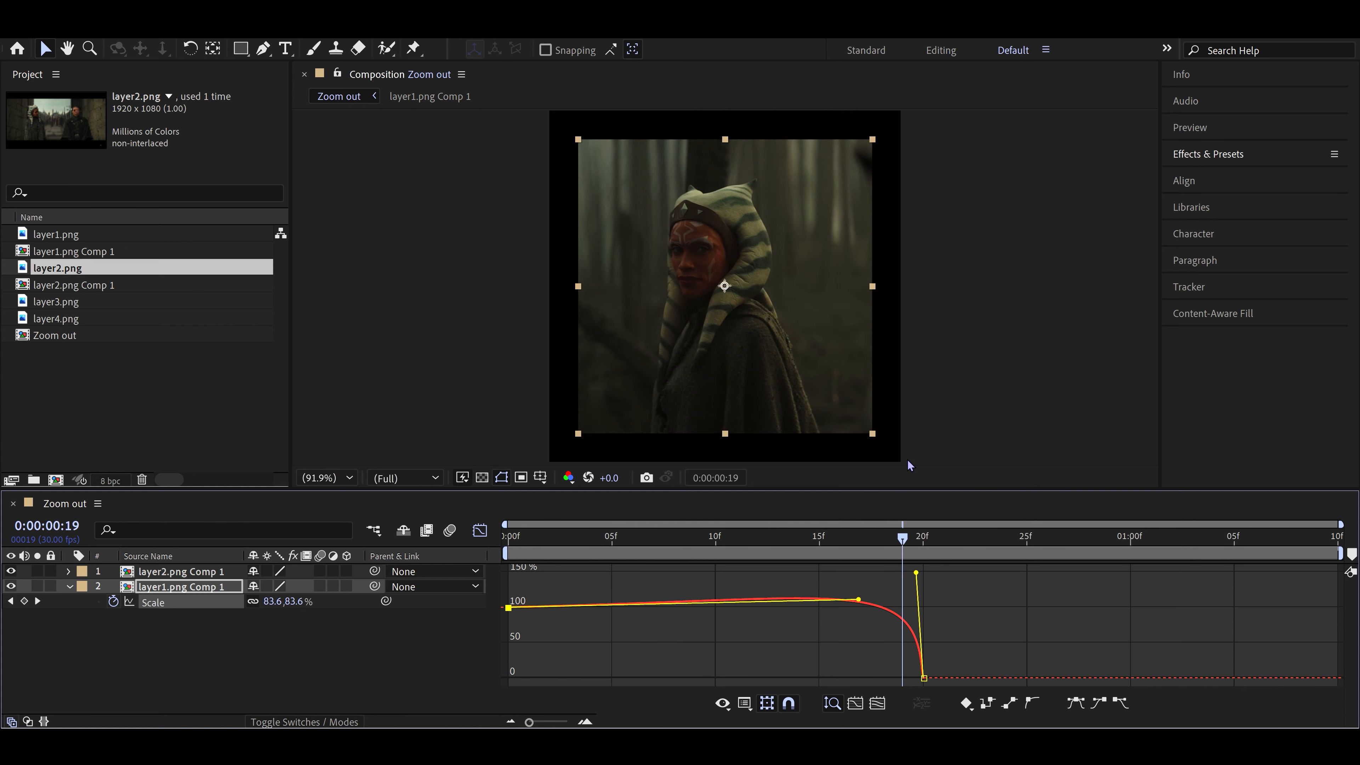
pyautogui.press('space')
pyautogui.moveTo(923, 583); pyautogui.dragTo(509, 553)
# Step: Close the Graph Editor and preview the composition from the first frame, stopping at frame 20
pyautogui.click(480, 530)
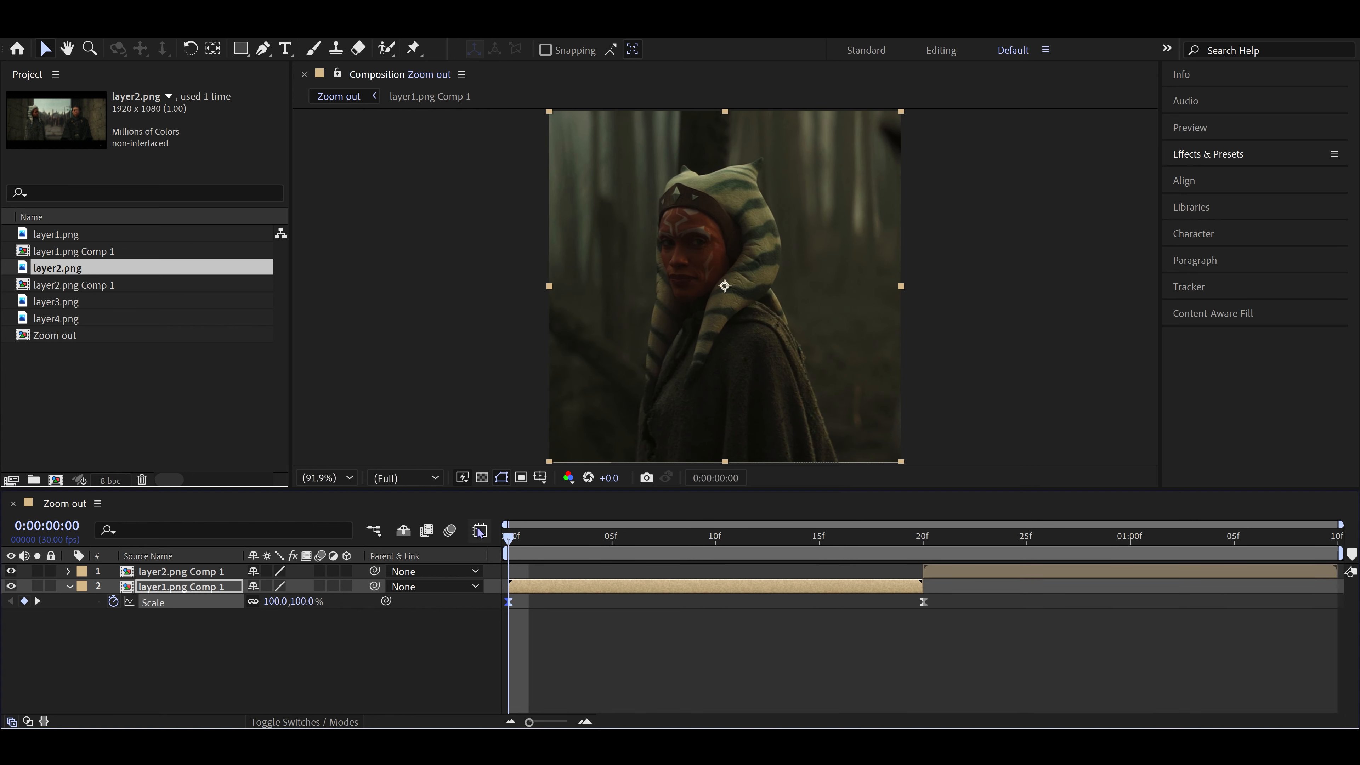
pyautogui.click(695, 672)
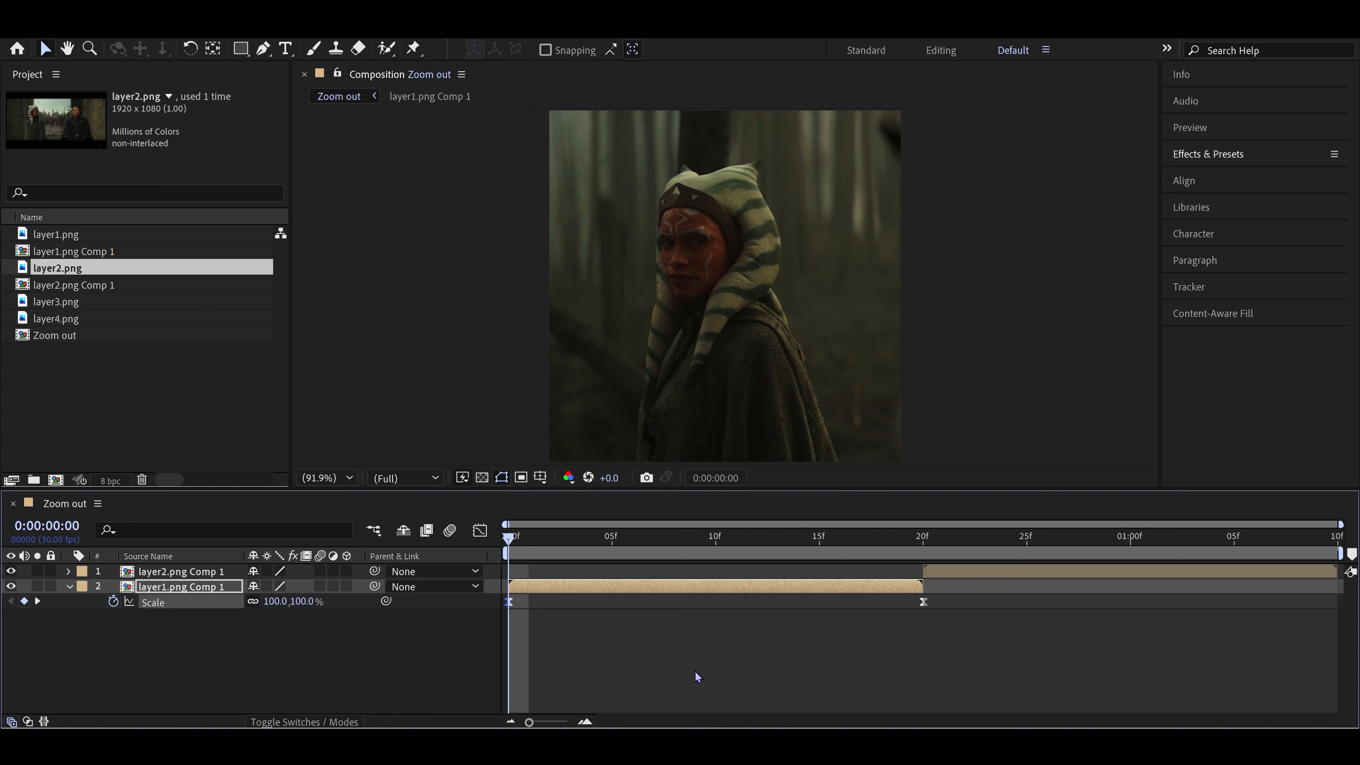
pyautogui.press('space')
pyautogui.press('space')
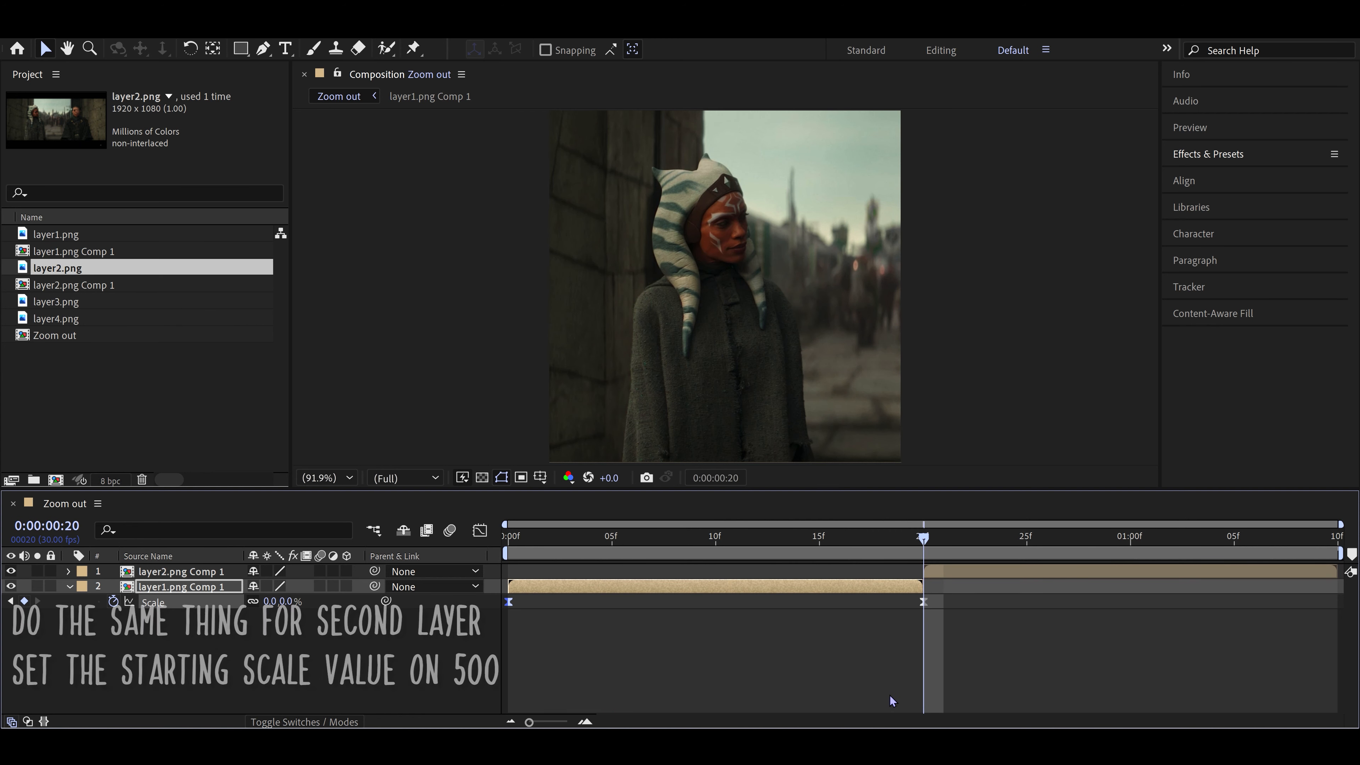
# Step: Enable scale keyframing for layer2.png Comp 1 at frame 20 and set the starting scale to 500%
pyautogui.click(966, 576)
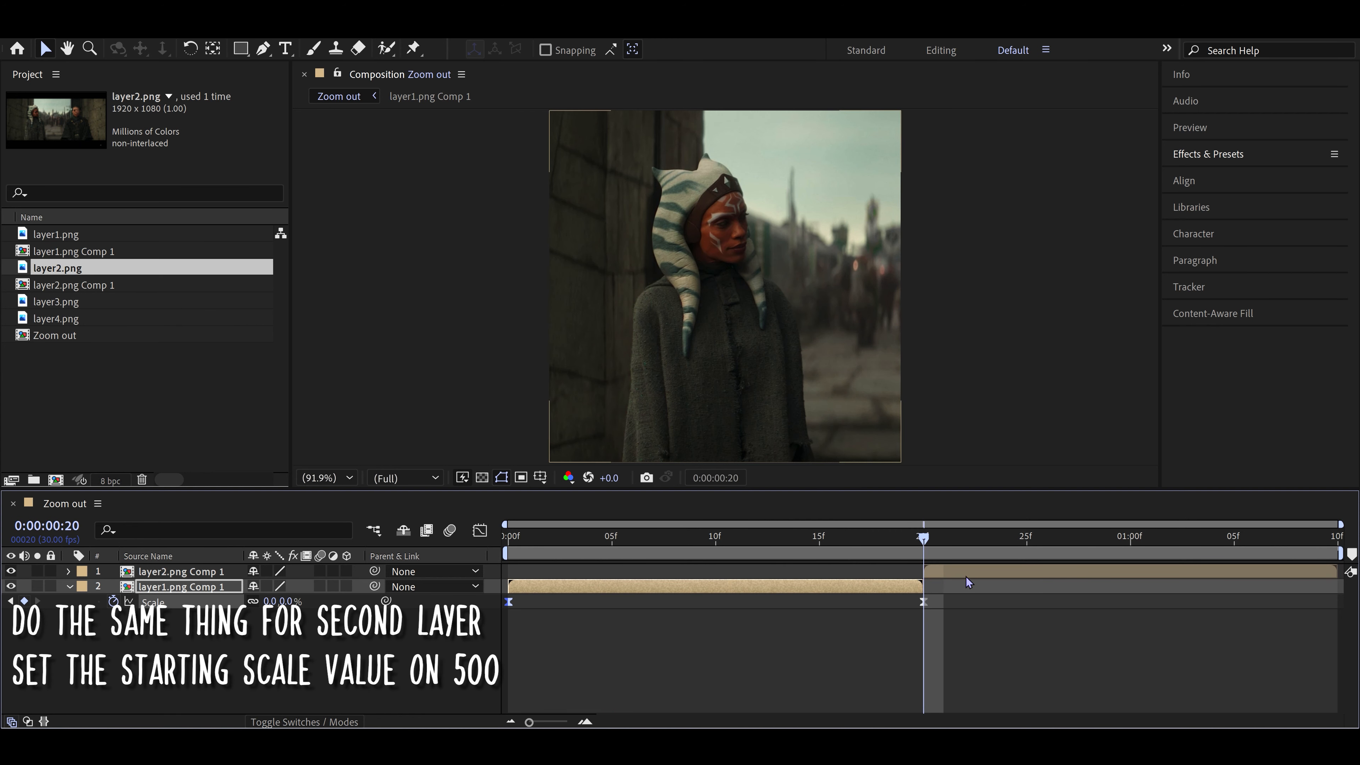
pyautogui.press('s')
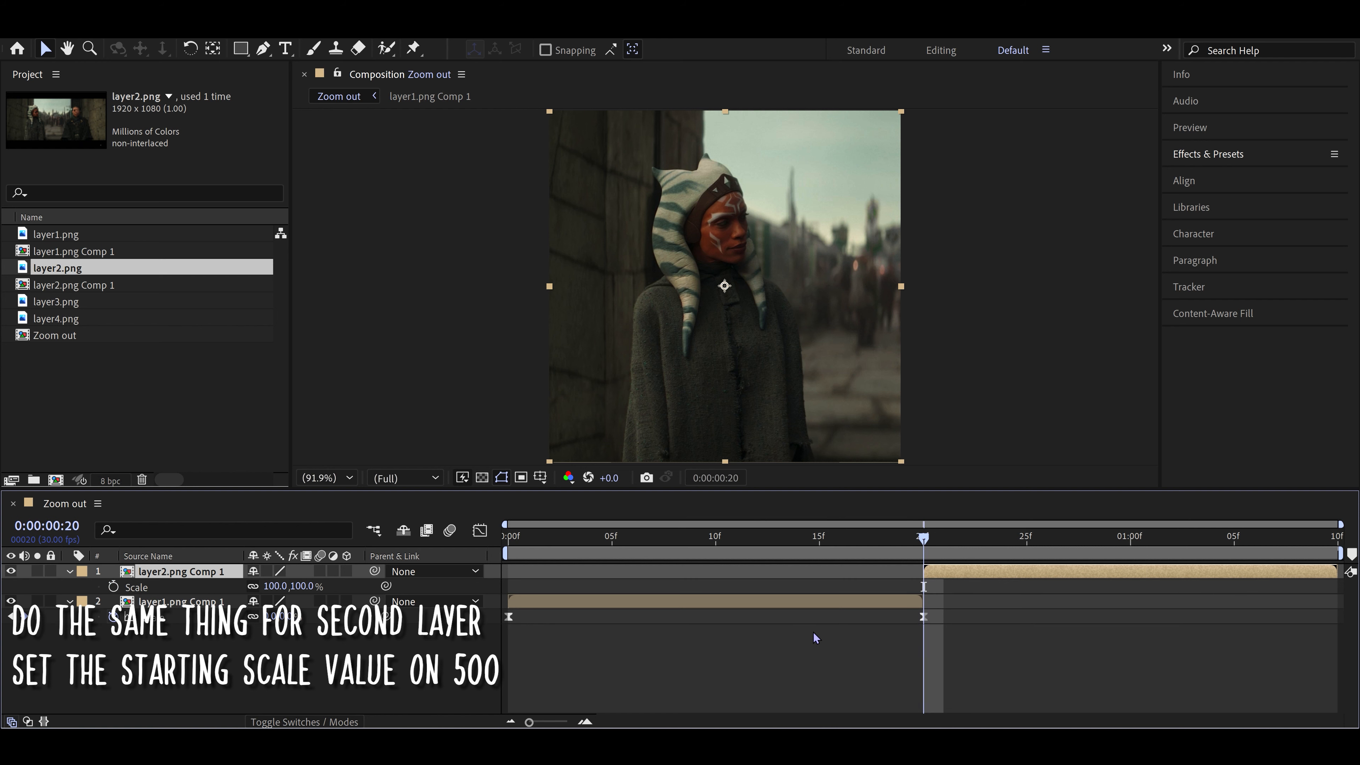
pyautogui.click(579, 663)
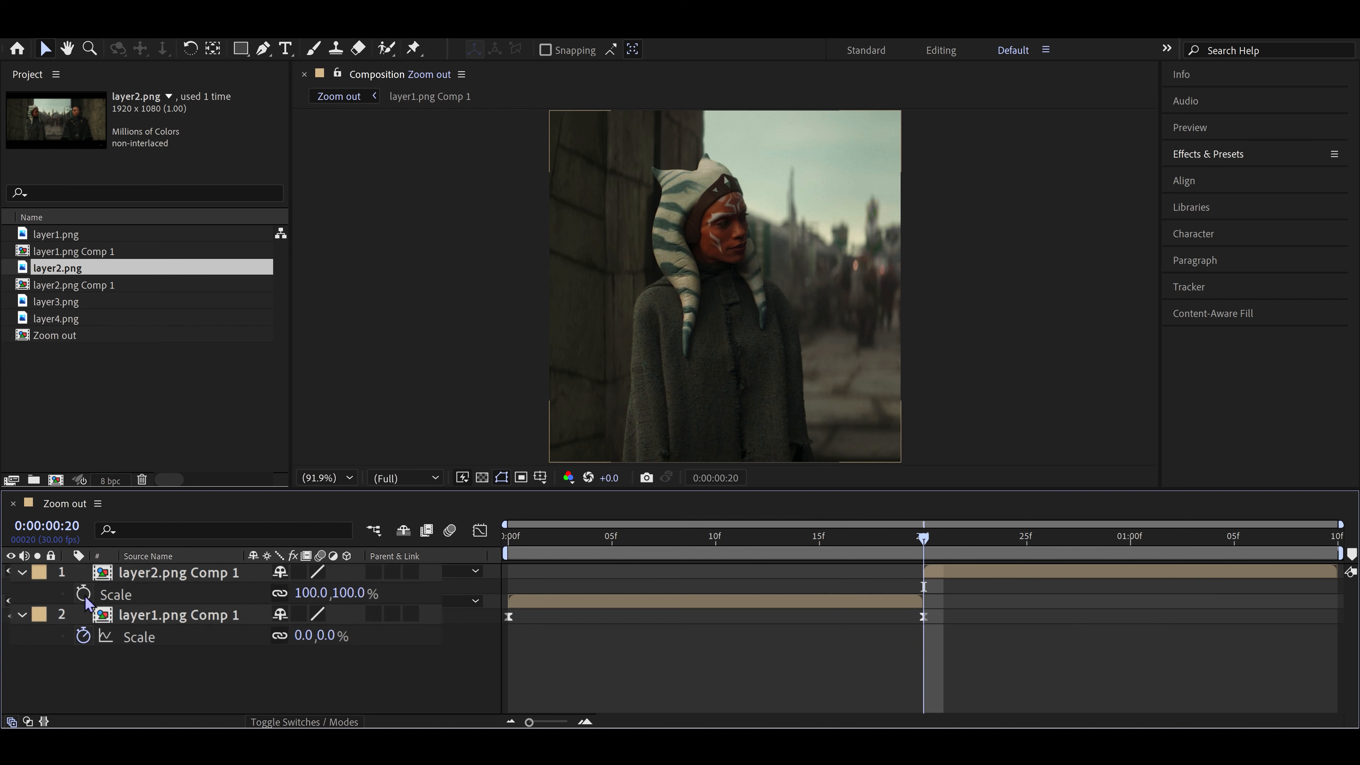
pyautogui.click(52, 602)
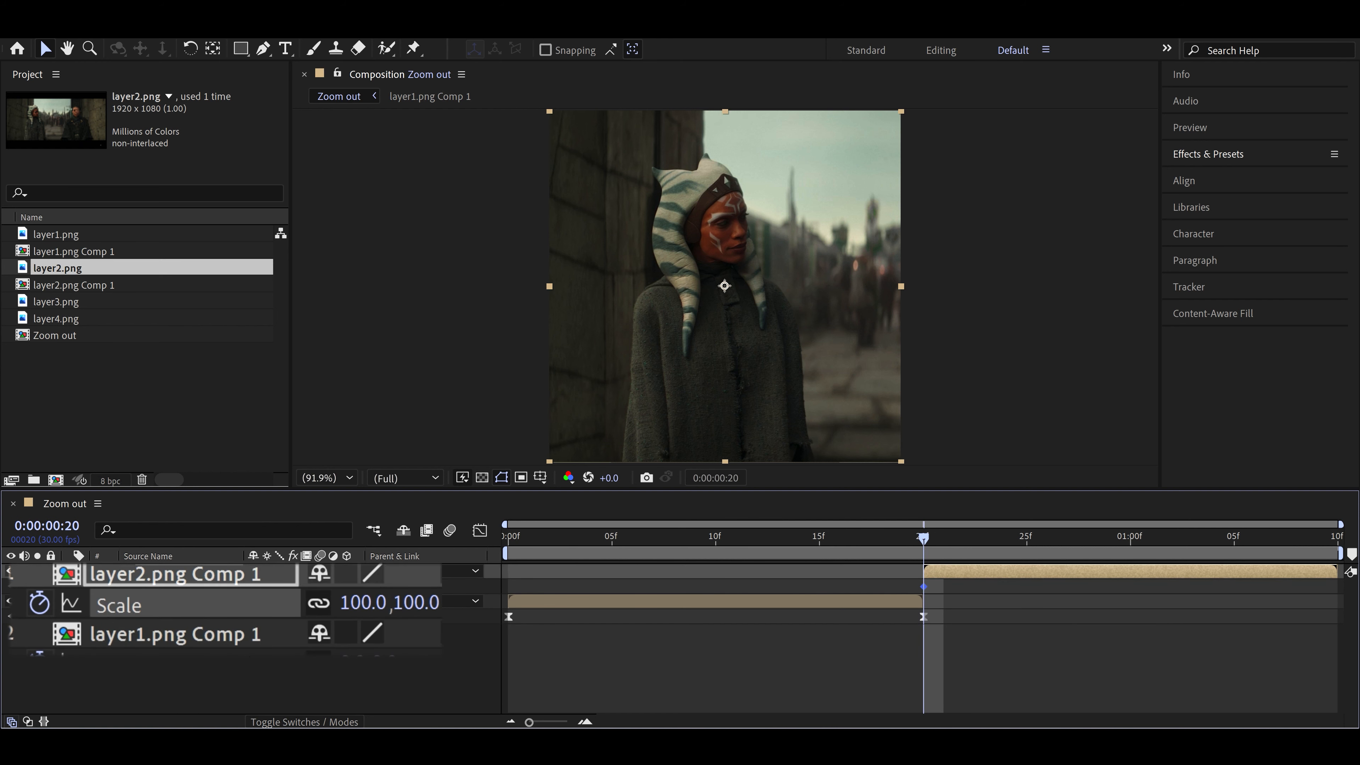
pyautogui.click(365, 601)
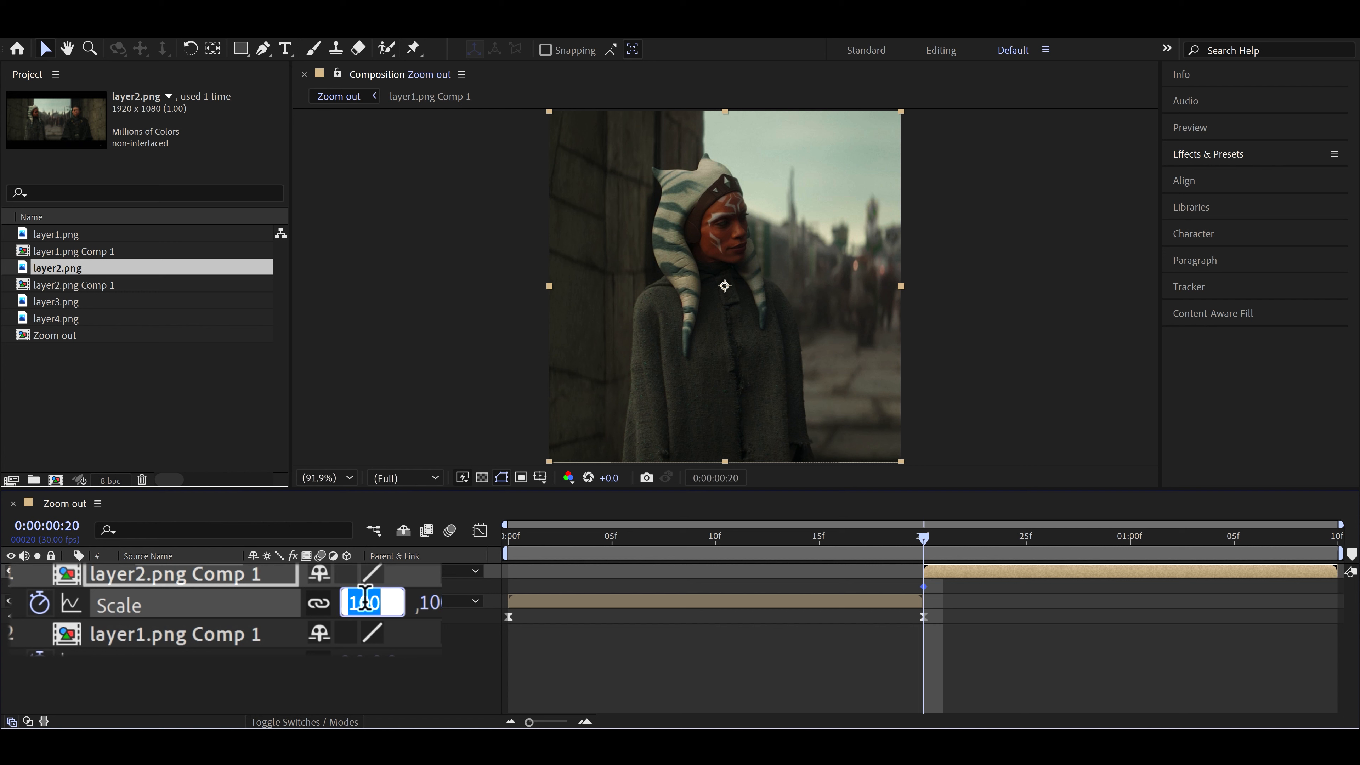
pyautogui.write('5')
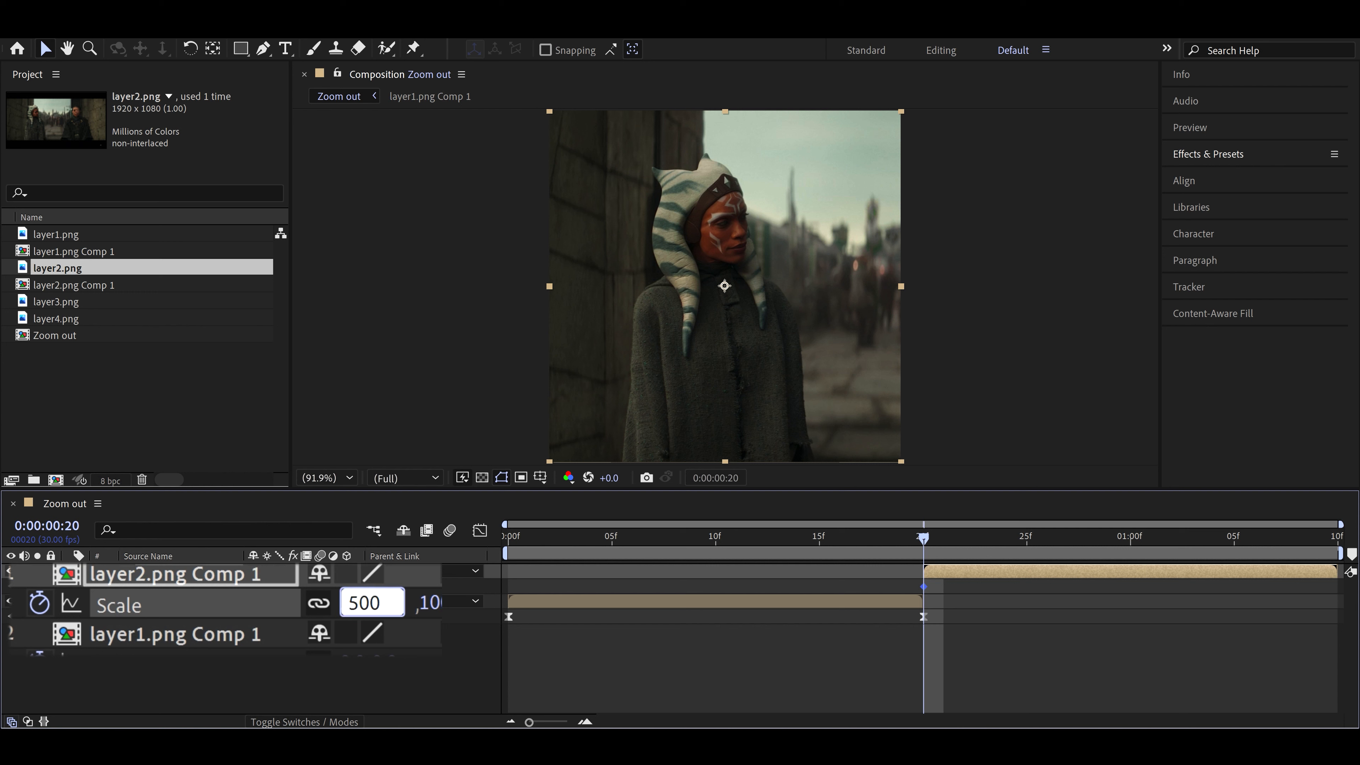
pyautogui.press('Return')
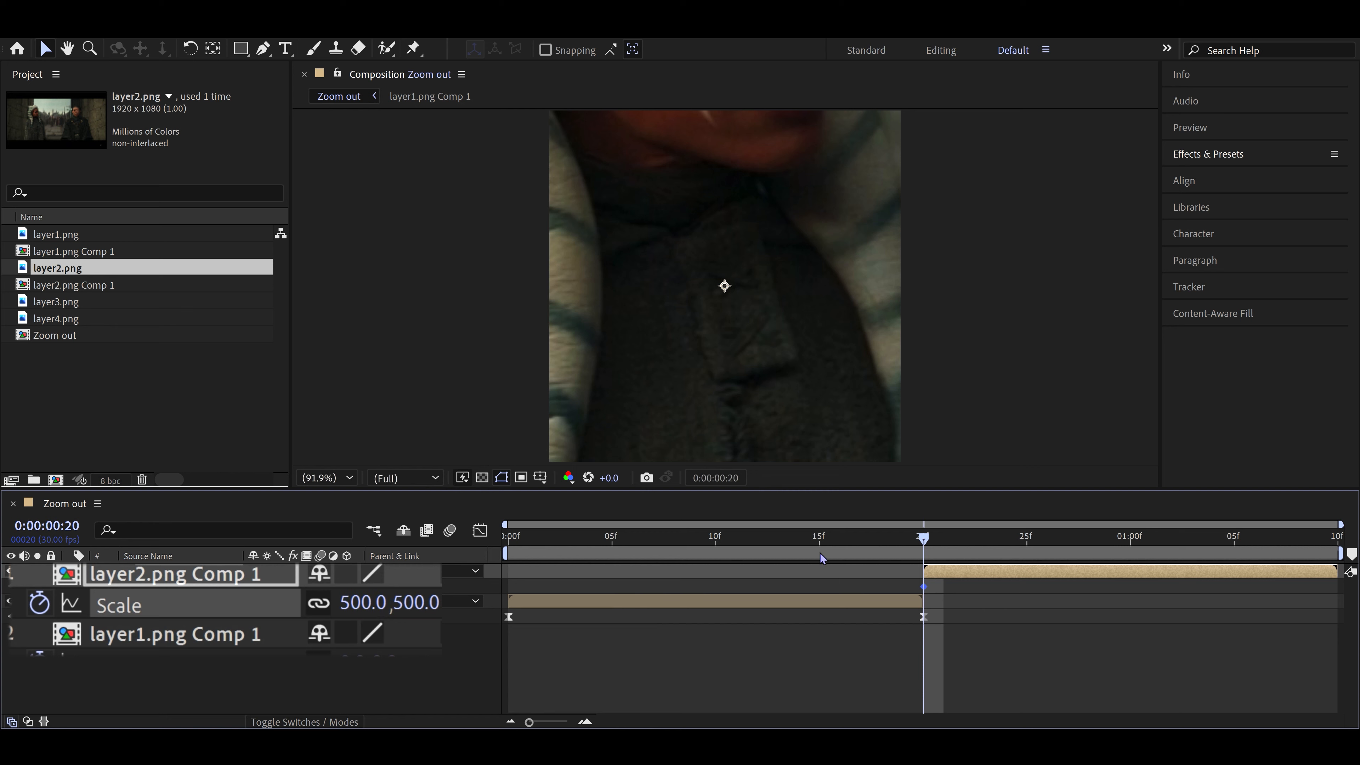
# Step: Add a scale keyframe of 100% to layer2.png Comp 1 at 0:00:01:09
pyautogui.moveTo(840, 537); pyautogui.dragTo(1323, 559)
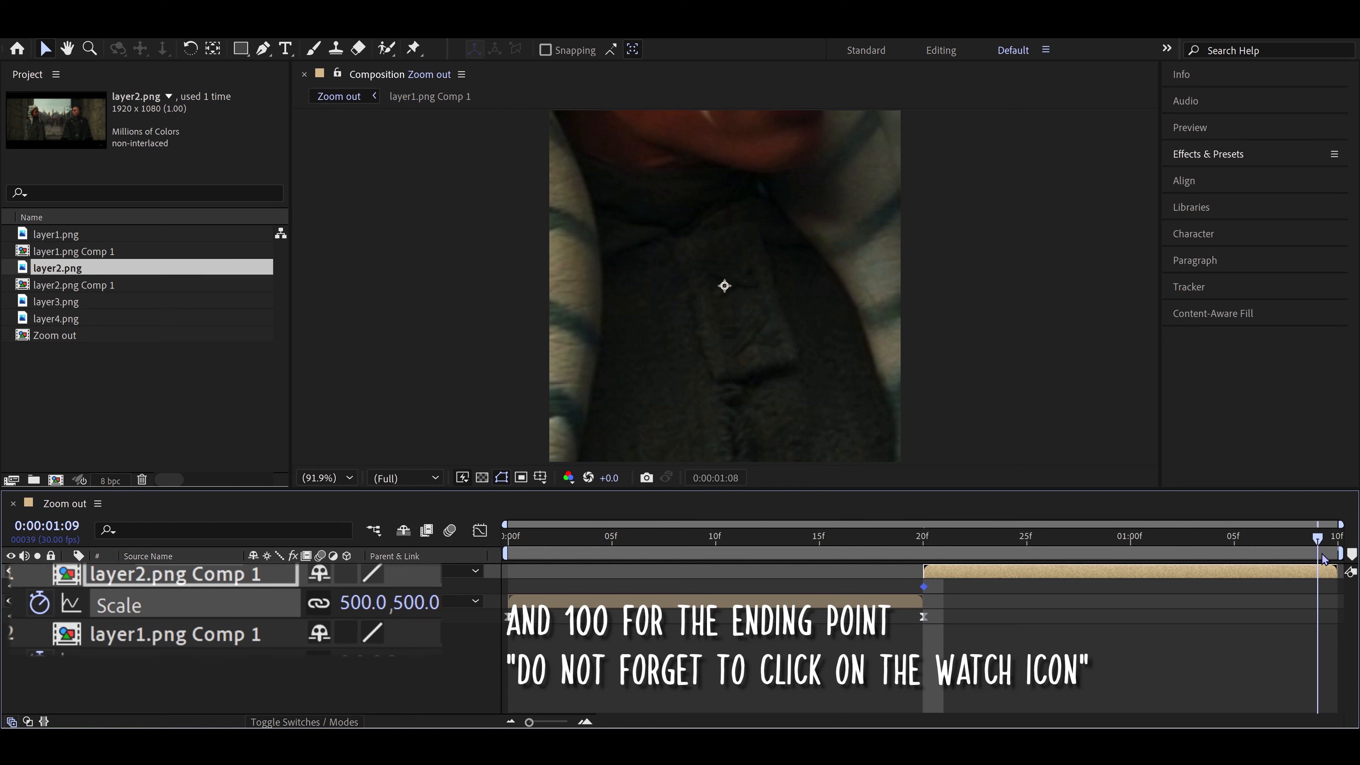
pyautogui.click(847, 699)
pyautogui.click(366, 603)
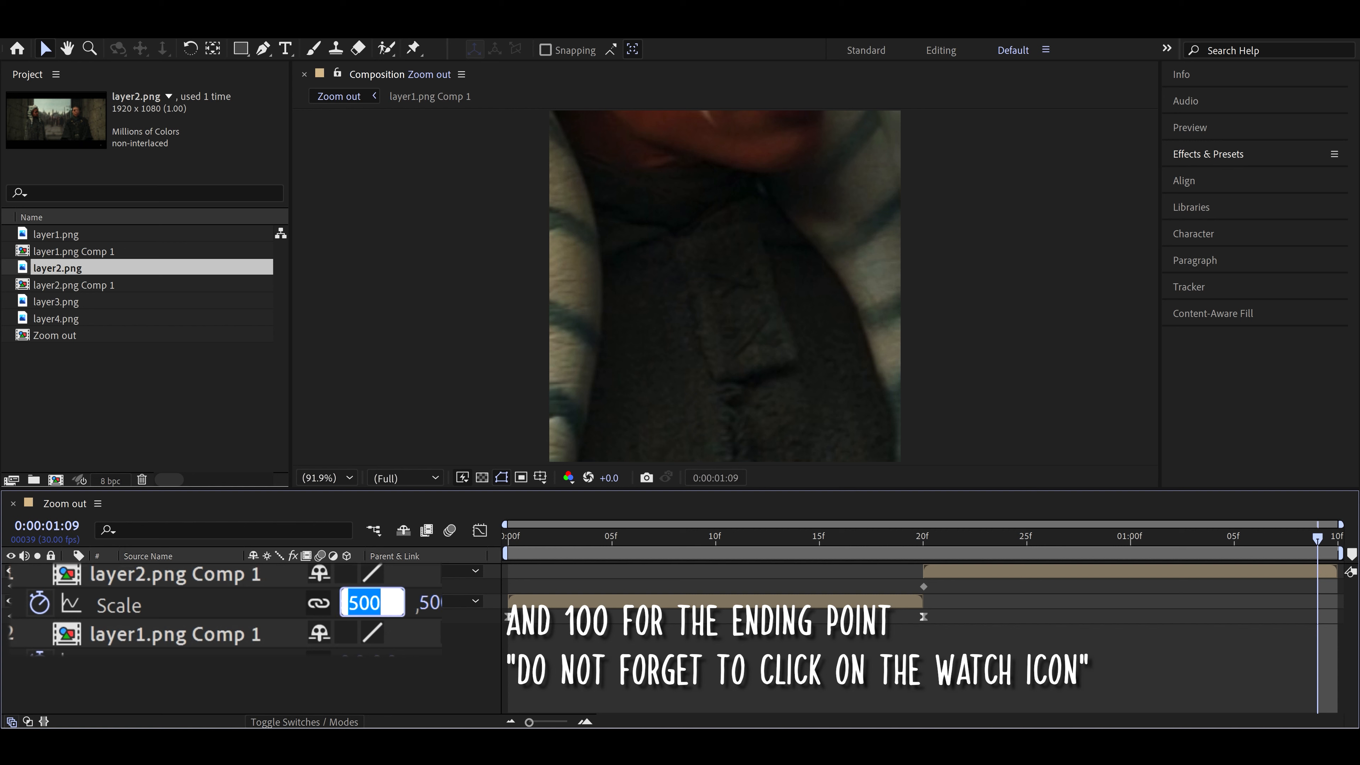
pyautogui.write('100')
pyautogui.press('Return')
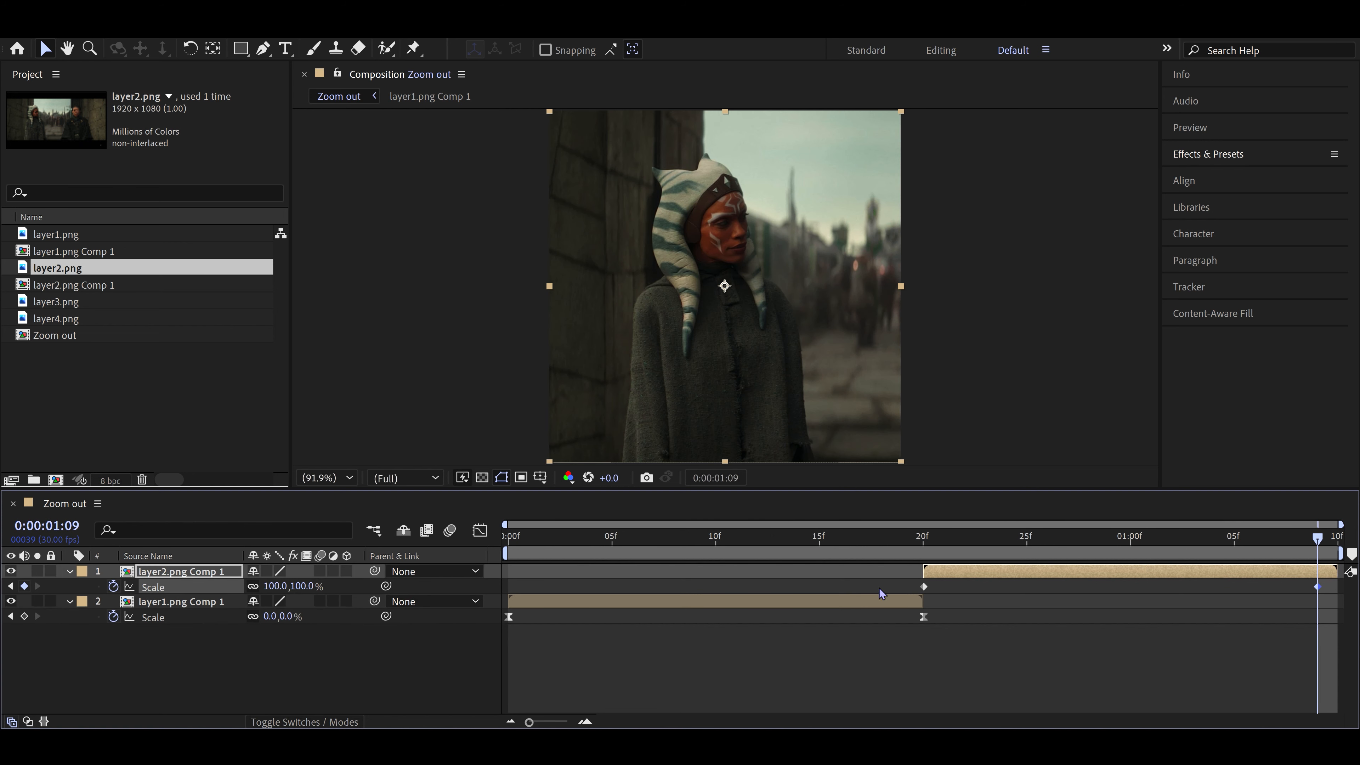
# Step: Apply Easy Ease to both scale keyframes of layer2.png Comp 1
pyautogui.moveTo(911, 583); pyautogui.dragTo(1337, 592)
pyautogui.rightClick(924, 591)
pyautogui.moveTo(962, 579)
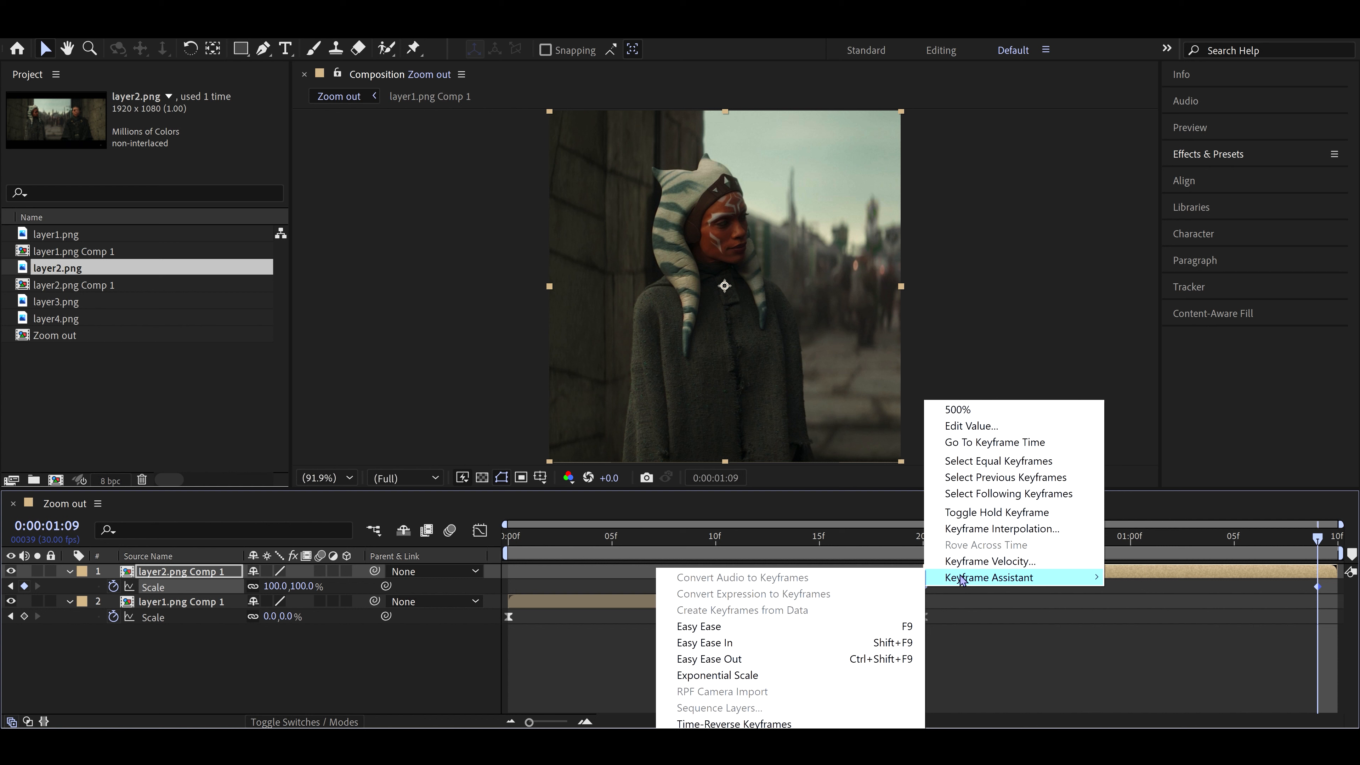
pyautogui.click(877, 632)
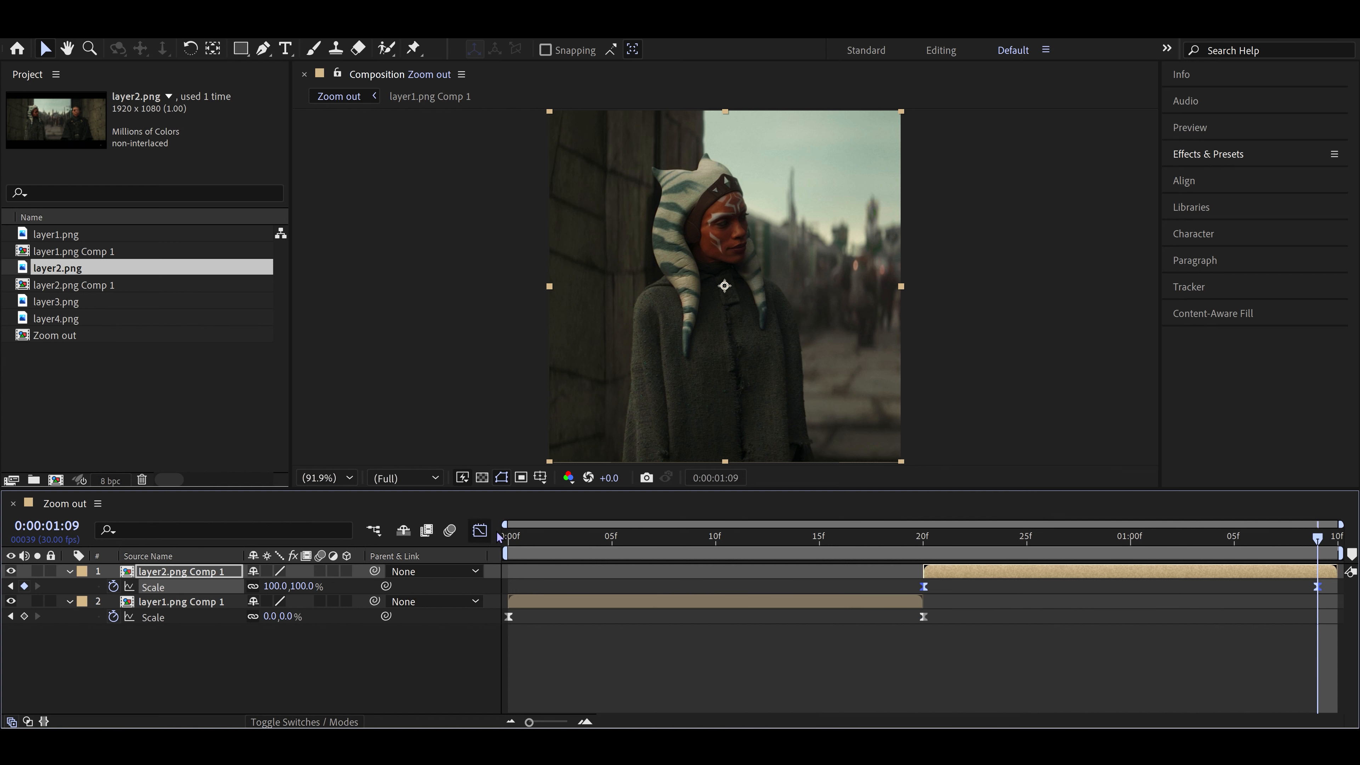
# Step: Reshape layer2.png Comp 1's scale curve in the Graph Editor to drop steeply at frame 20 and settle gradually, and close the editor
pyautogui.click(480, 530)
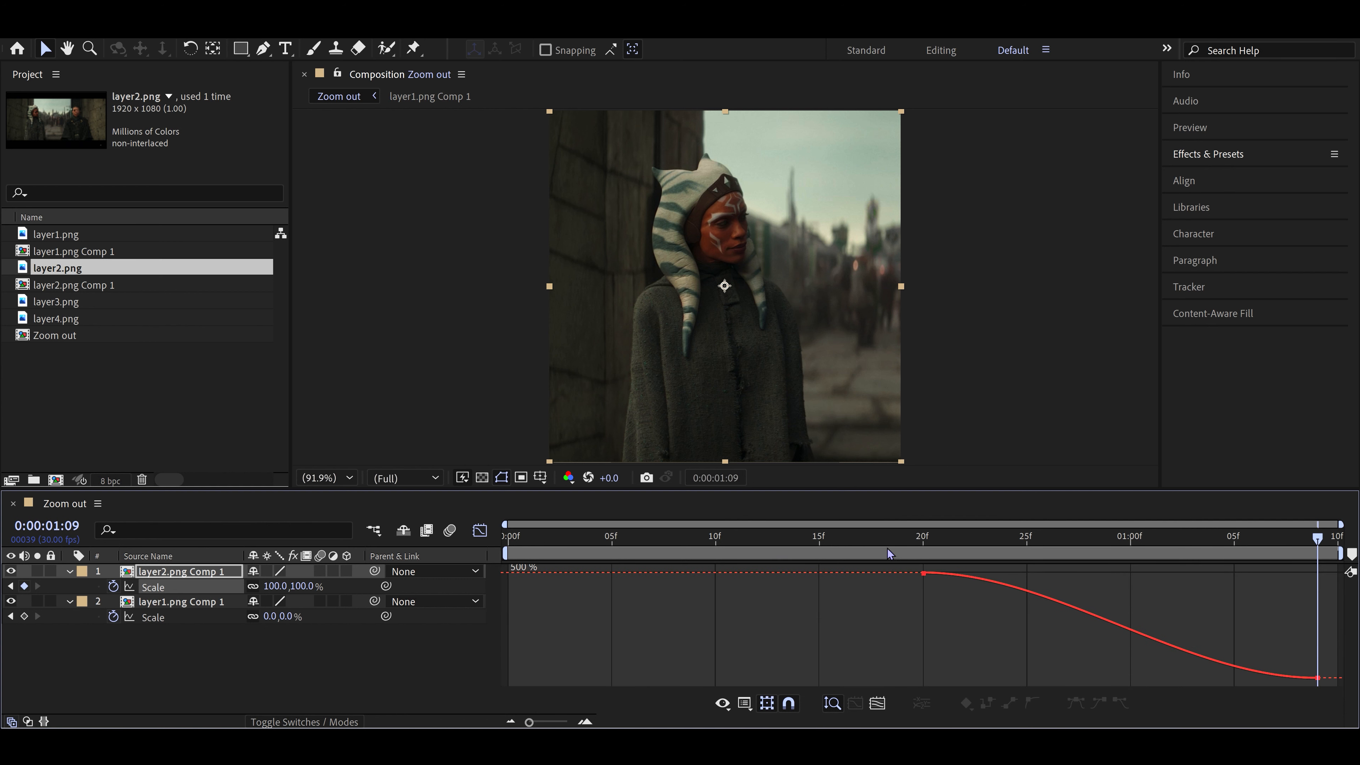
pyautogui.click(923, 572)
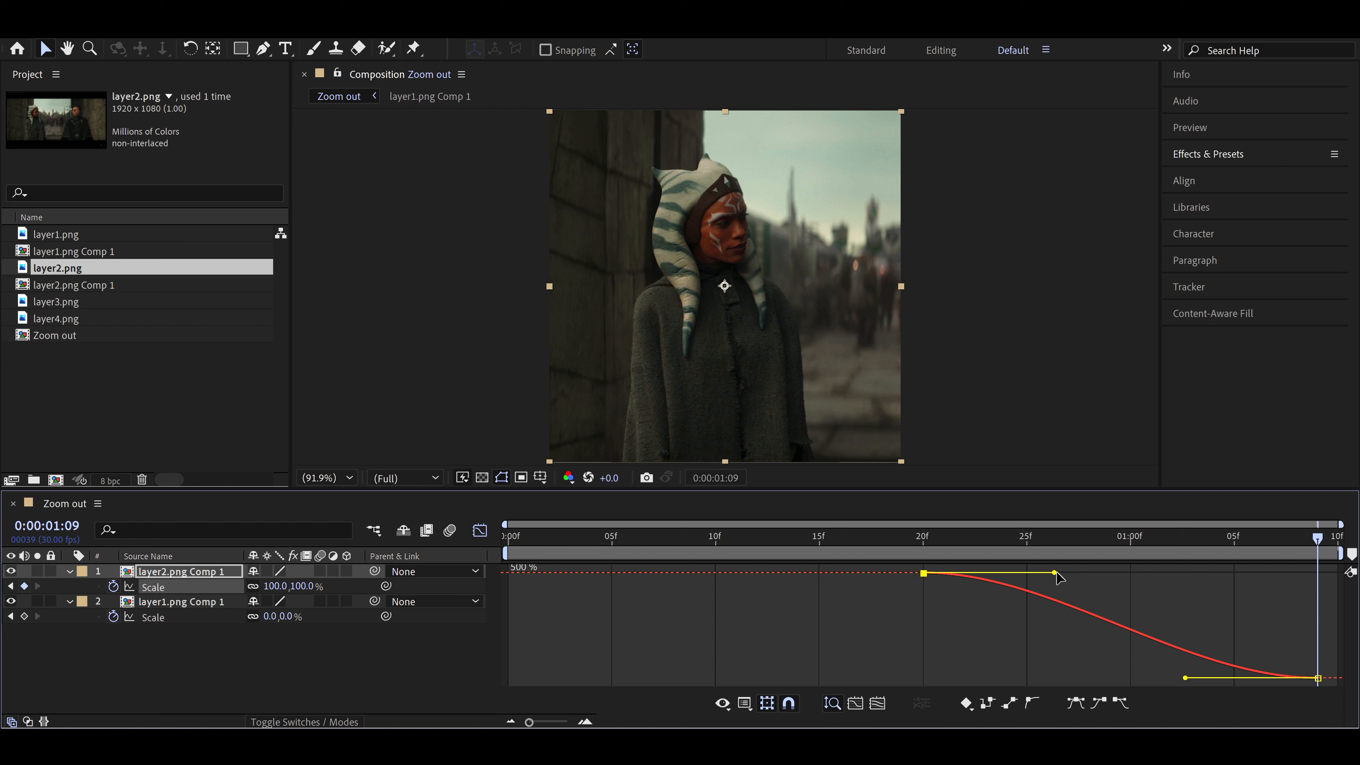
pyautogui.moveTo(1055, 573); pyautogui.dragTo(930, 679)
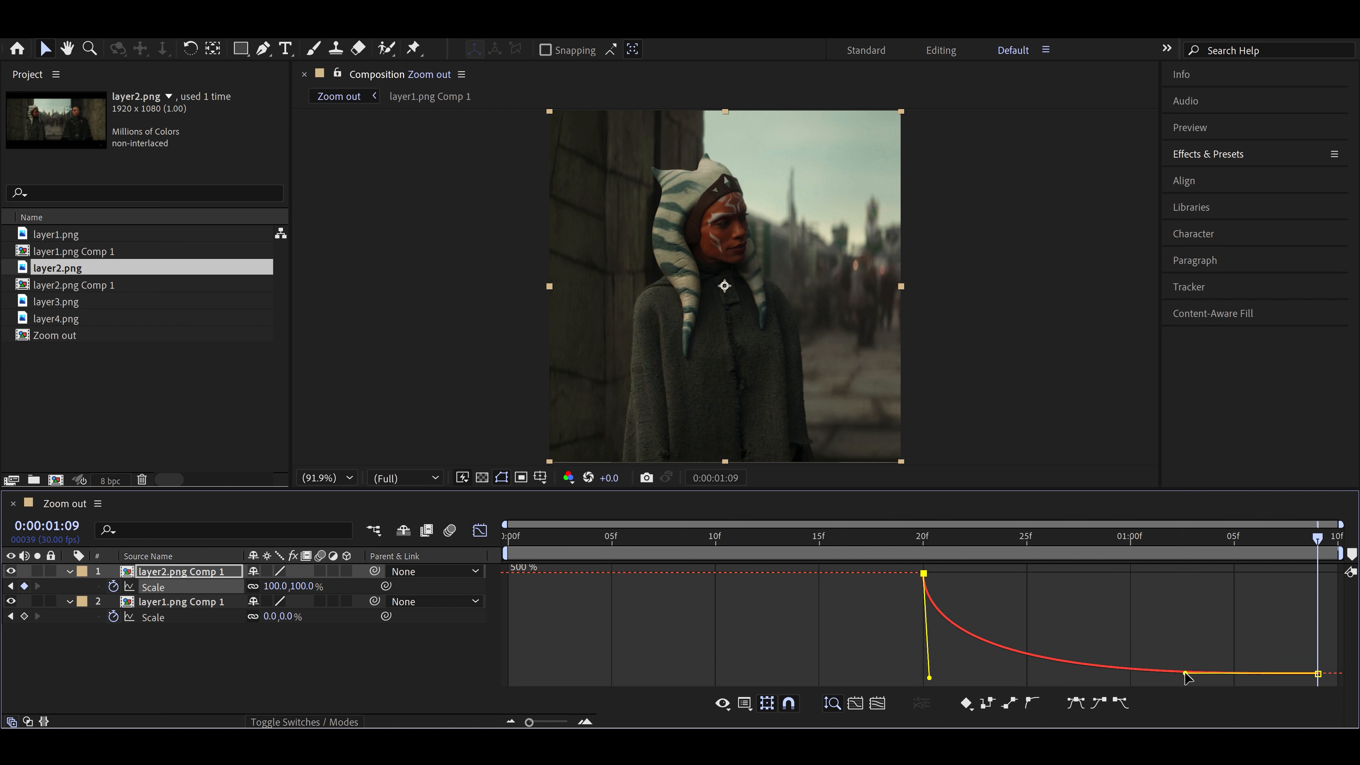
pyautogui.moveTo(1185, 673); pyautogui.dragTo(951, 674)
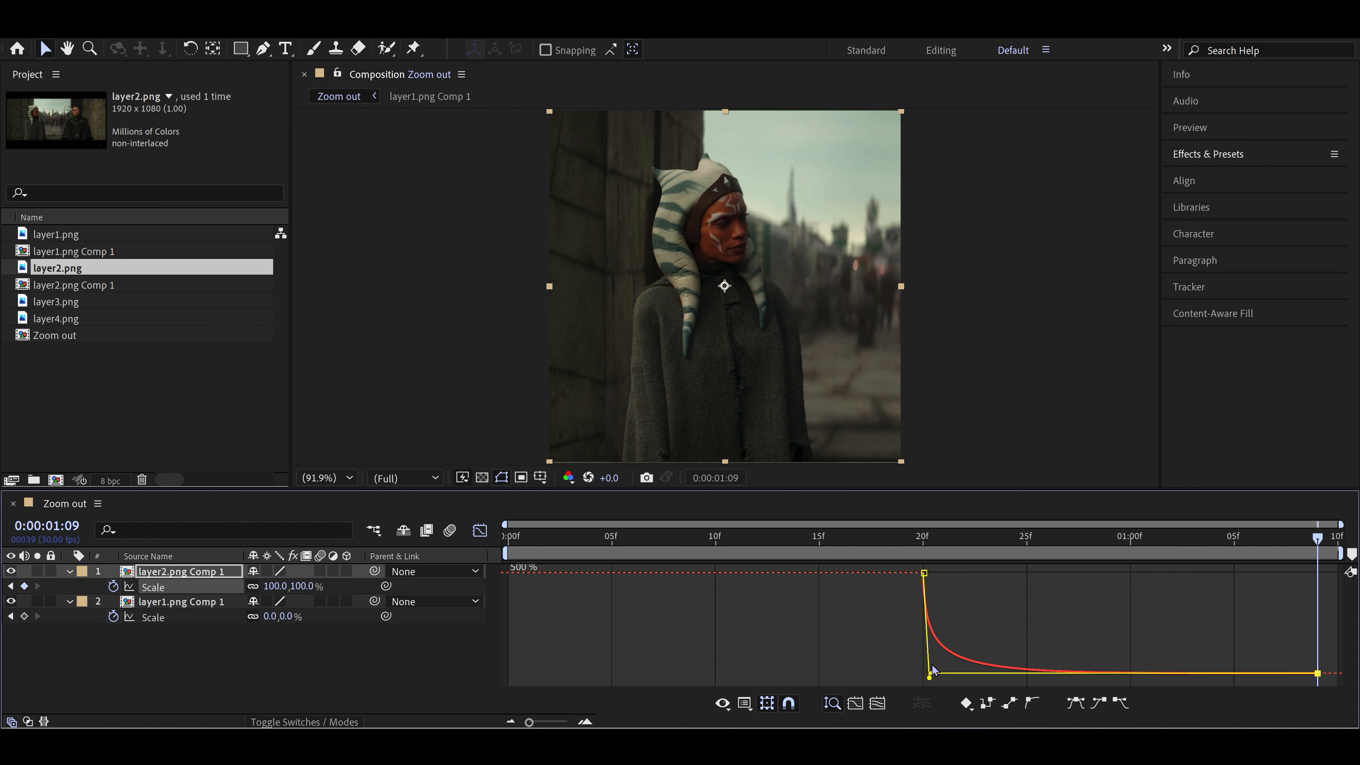
pyautogui.click(485, 534)
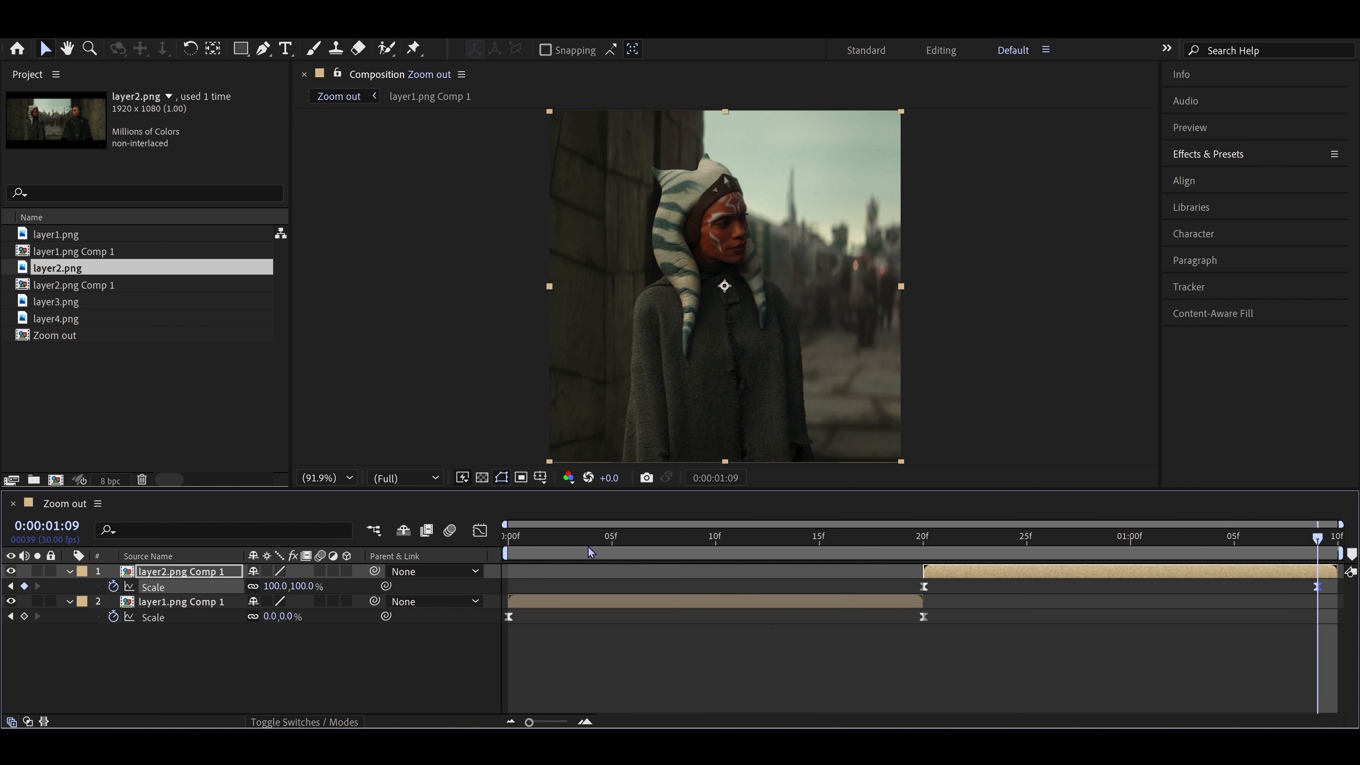
# Step: Preview the composition from the first frame, and go to frame 19 to examine the edges around the shrinking first clip
pyautogui.moveTo(599, 542); pyautogui.dragTo(471, 550)
pyautogui.press('space')
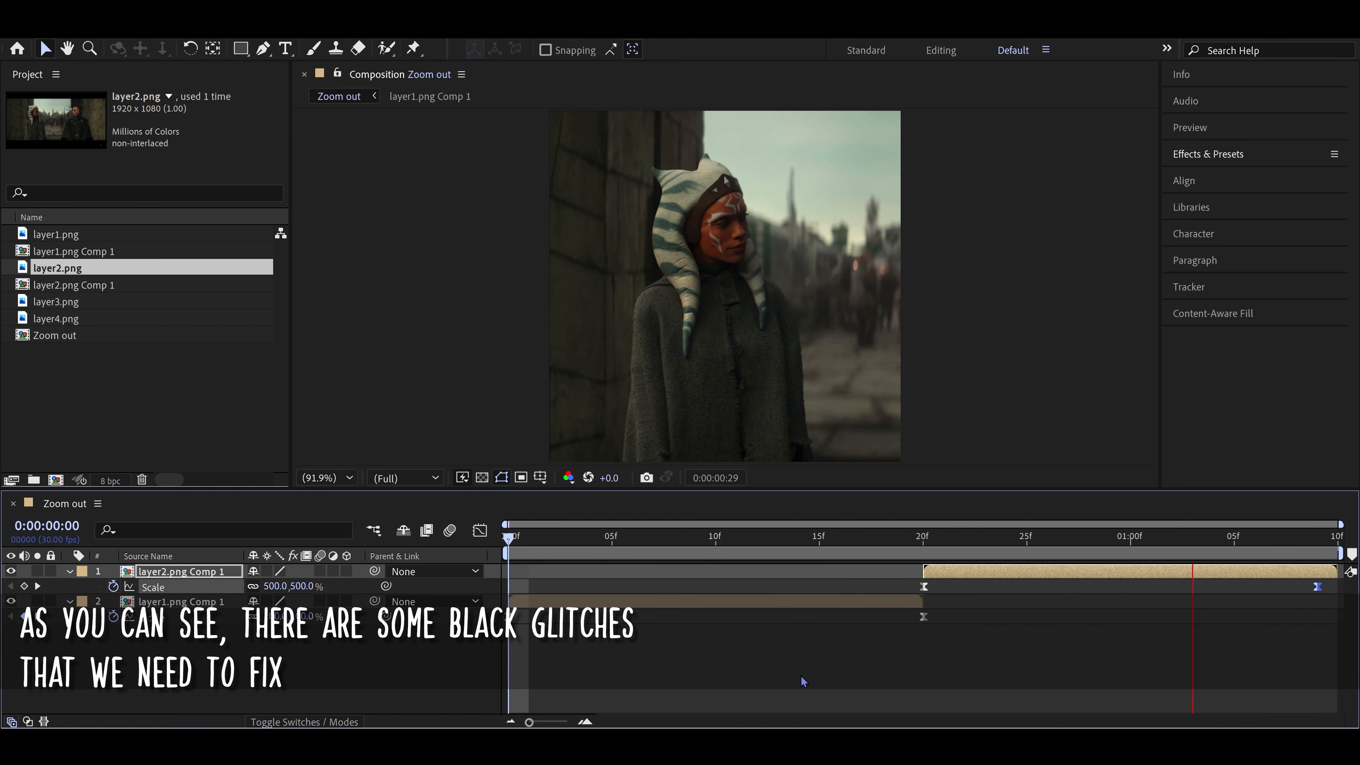
pyautogui.press('space')
pyautogui.click(804, 682)
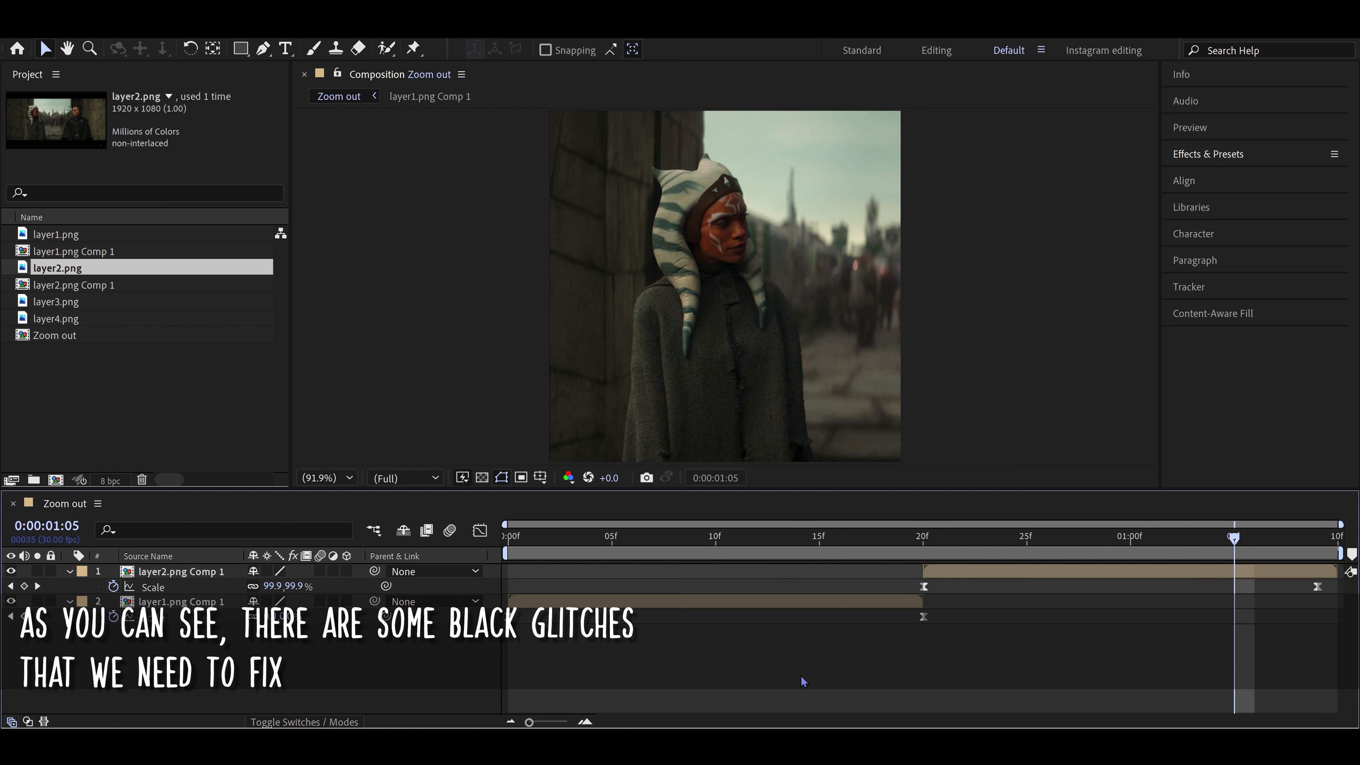
pyautogui.moveTo(832, 544); pyautogui.dragTo(912, 537)
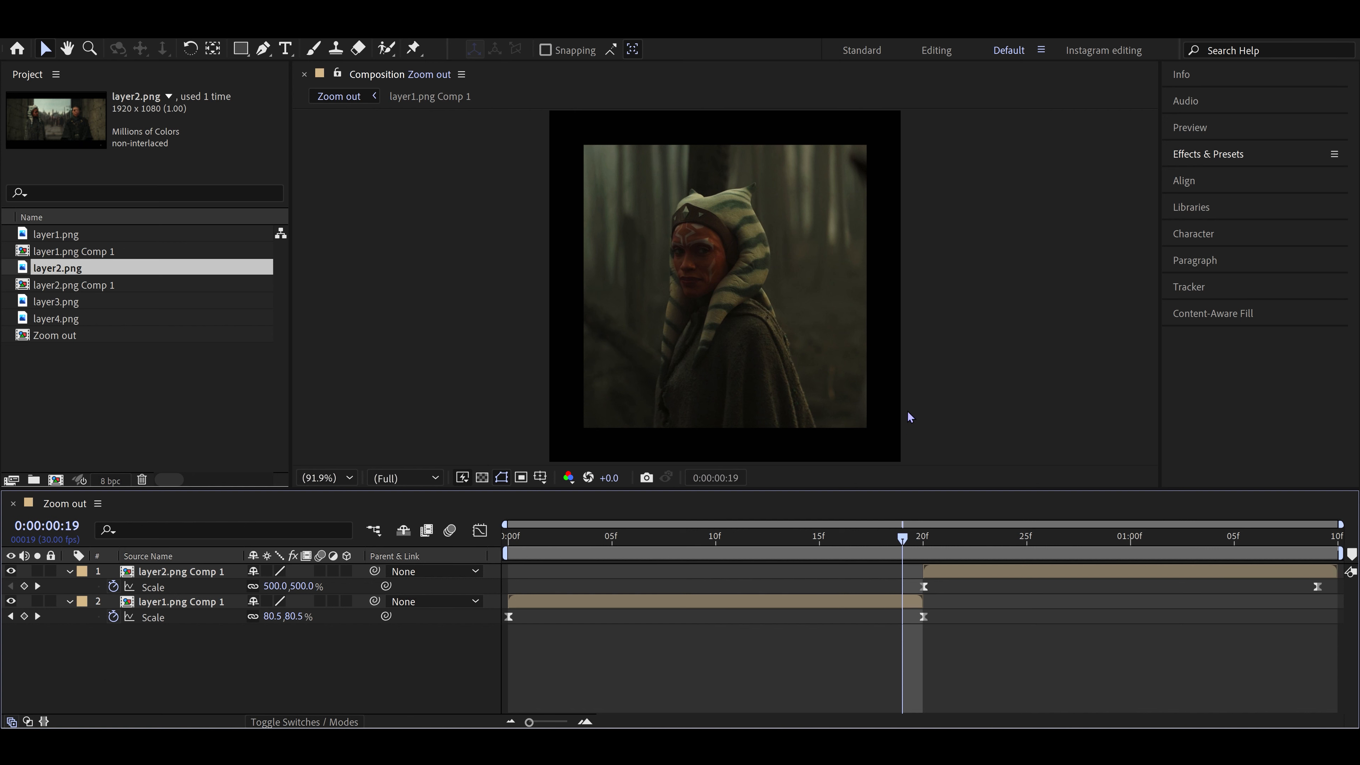
# Step: Find the Motion Tile effect and apply it to layer1.png Comp 1
pyautogui.click(1262, 155)
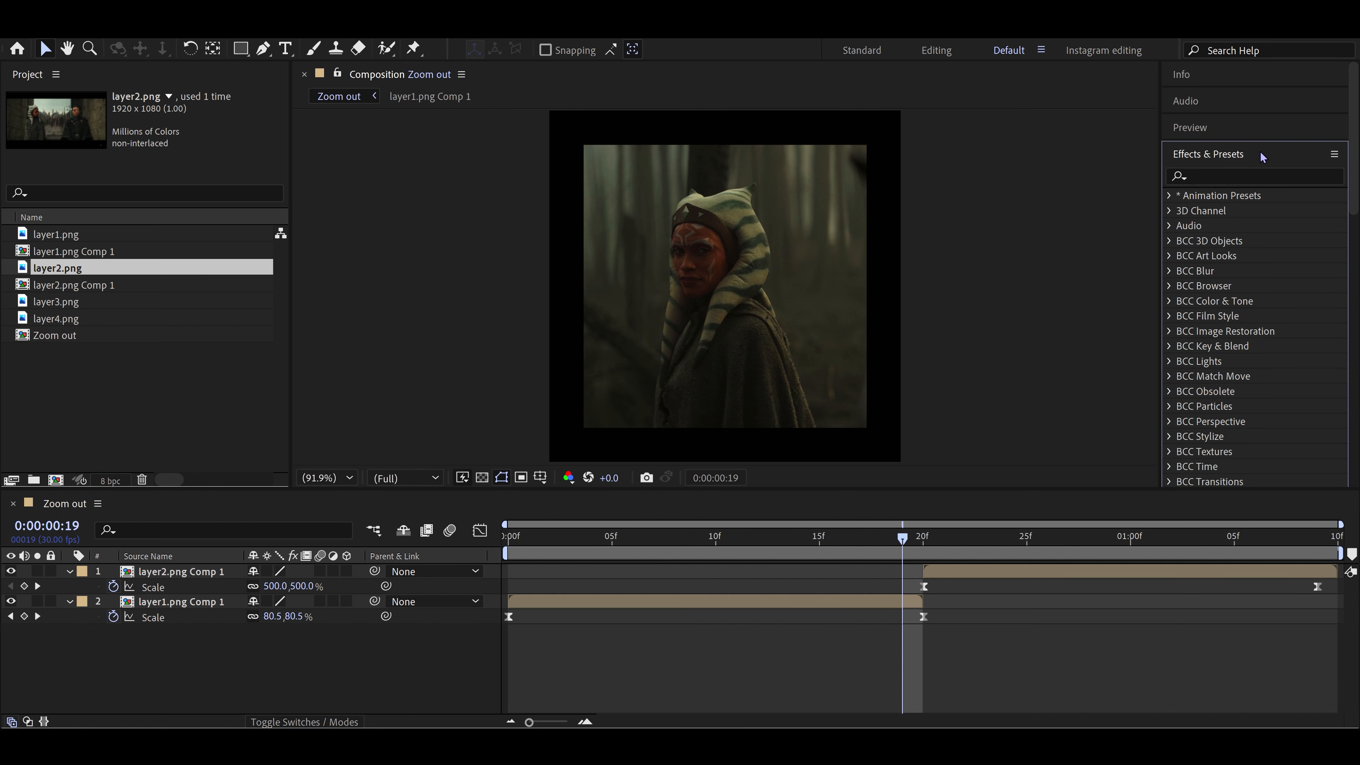
pyautogui.click(1261, 175)
pyautogui.write('m')
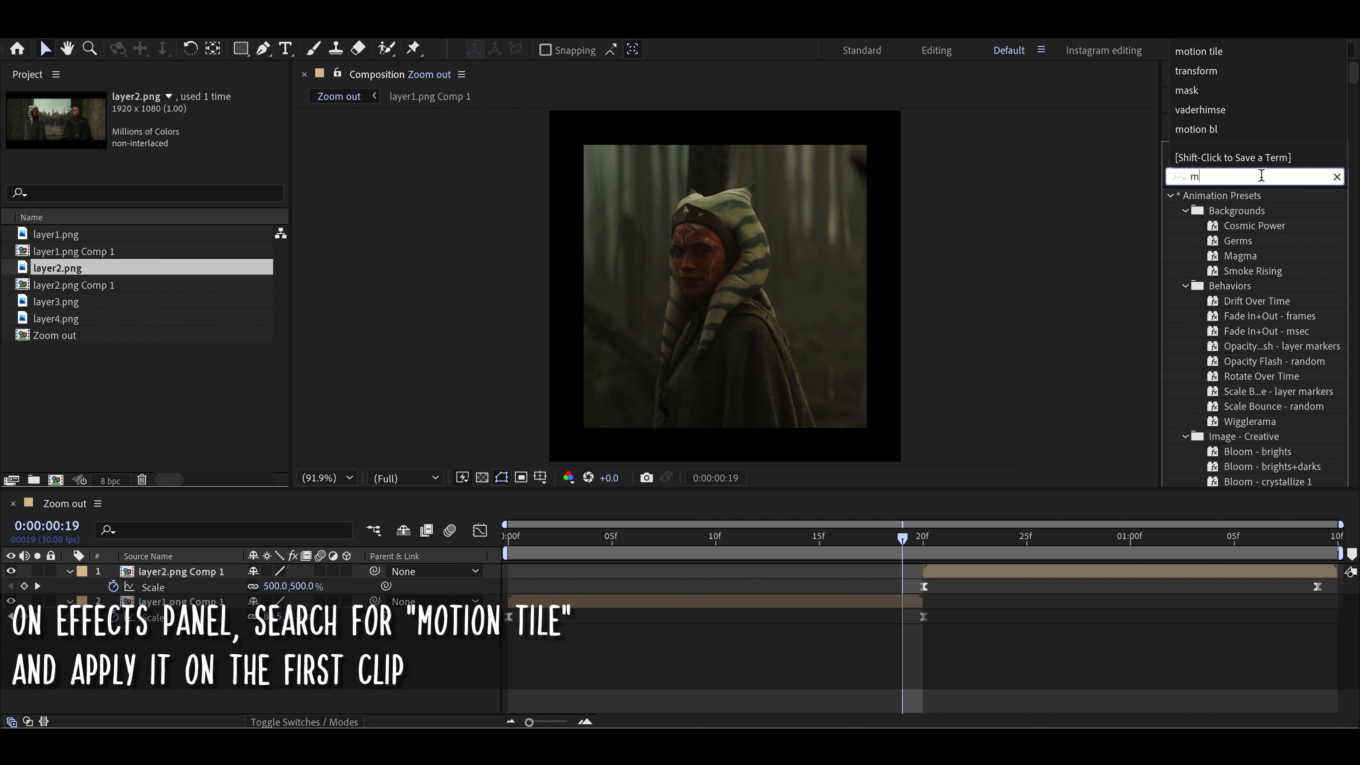
pyautogui.write('otion tile')
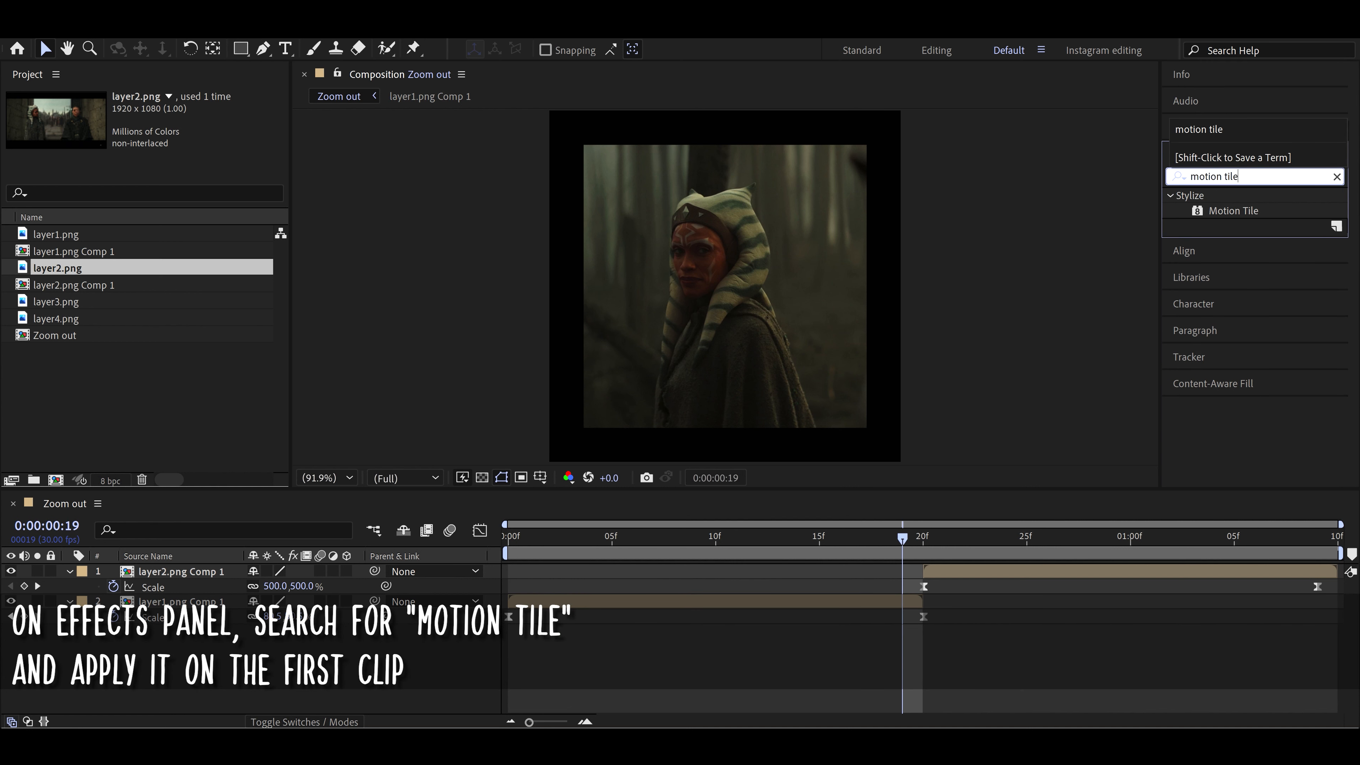
pyautogui.moveTo(1239, 215); pyautogui.dragTo(892, 600)
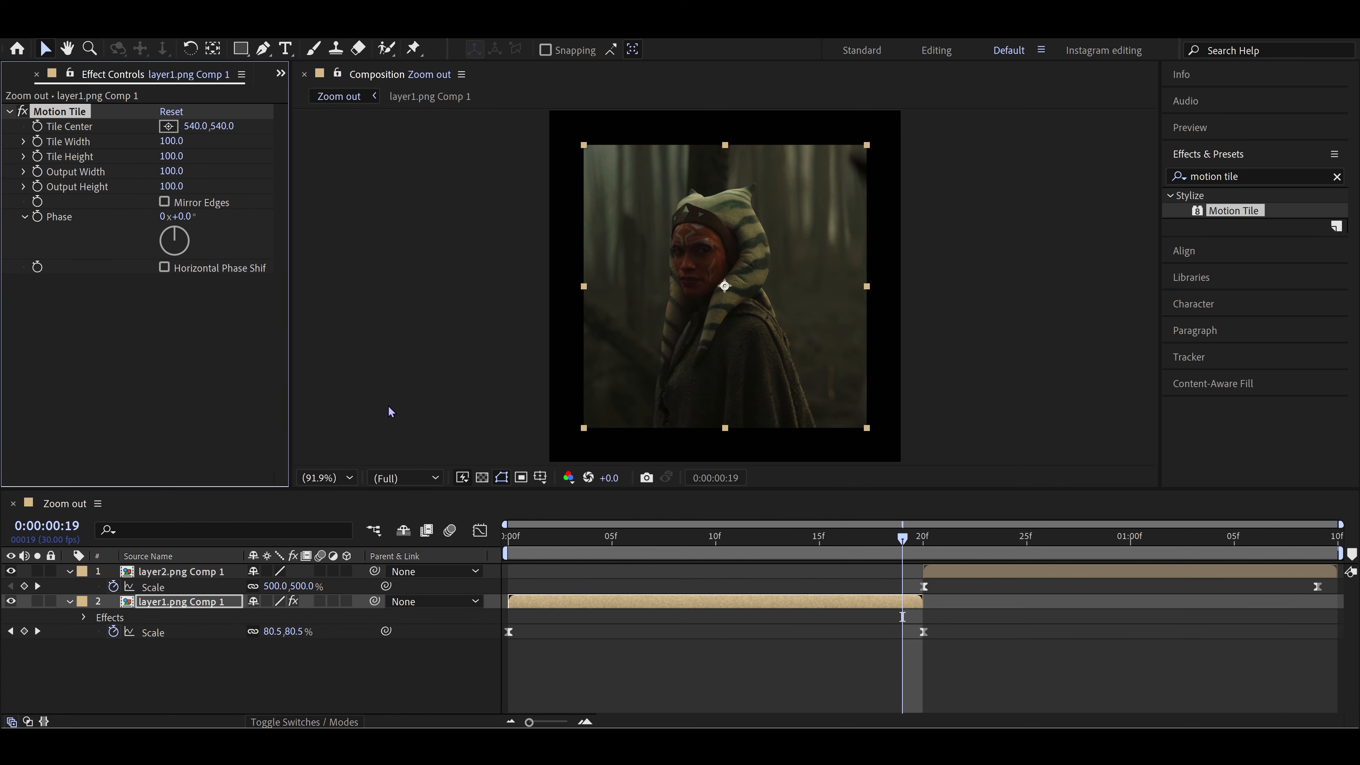
# Step: Set Motion Tile's Output Width and Output Height to 300 and enable Mirror Edges
pyautogui.click(174, 172)
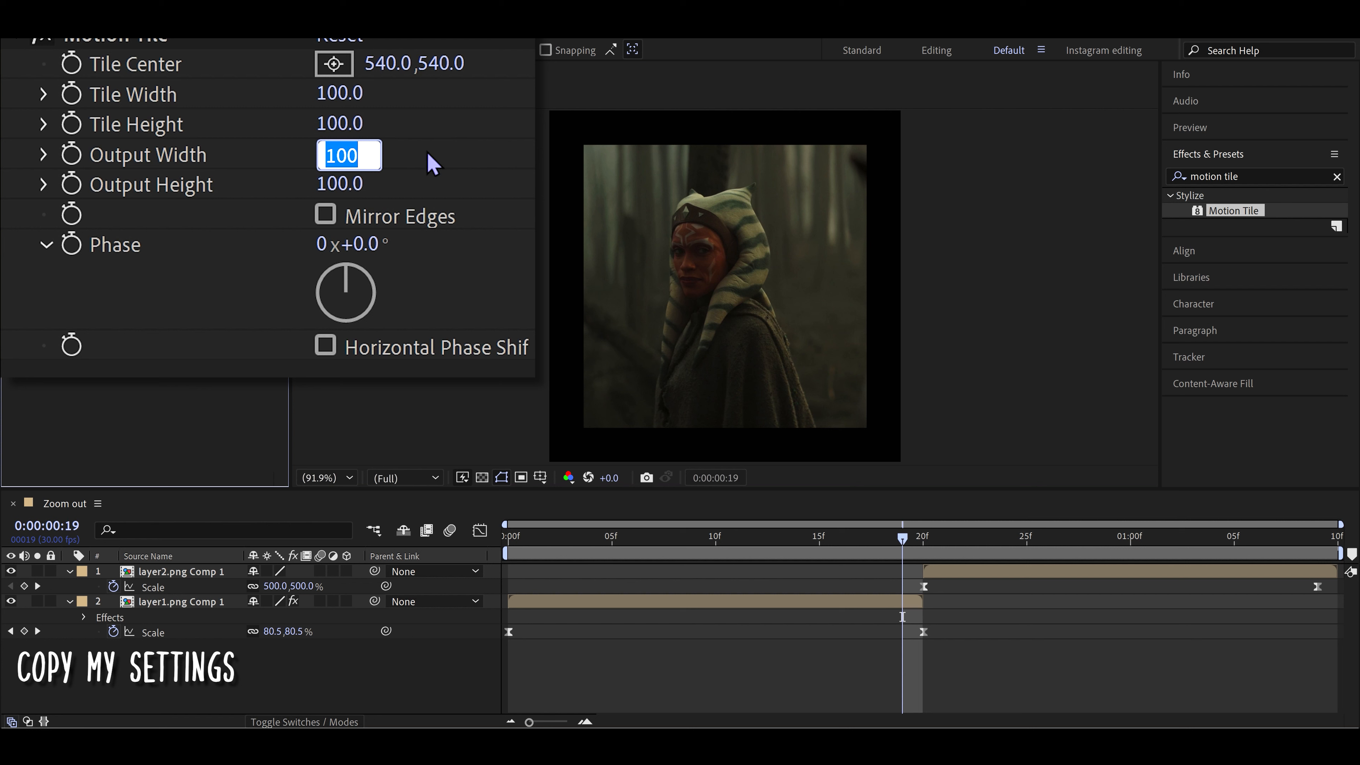
pyautogui.write('3')
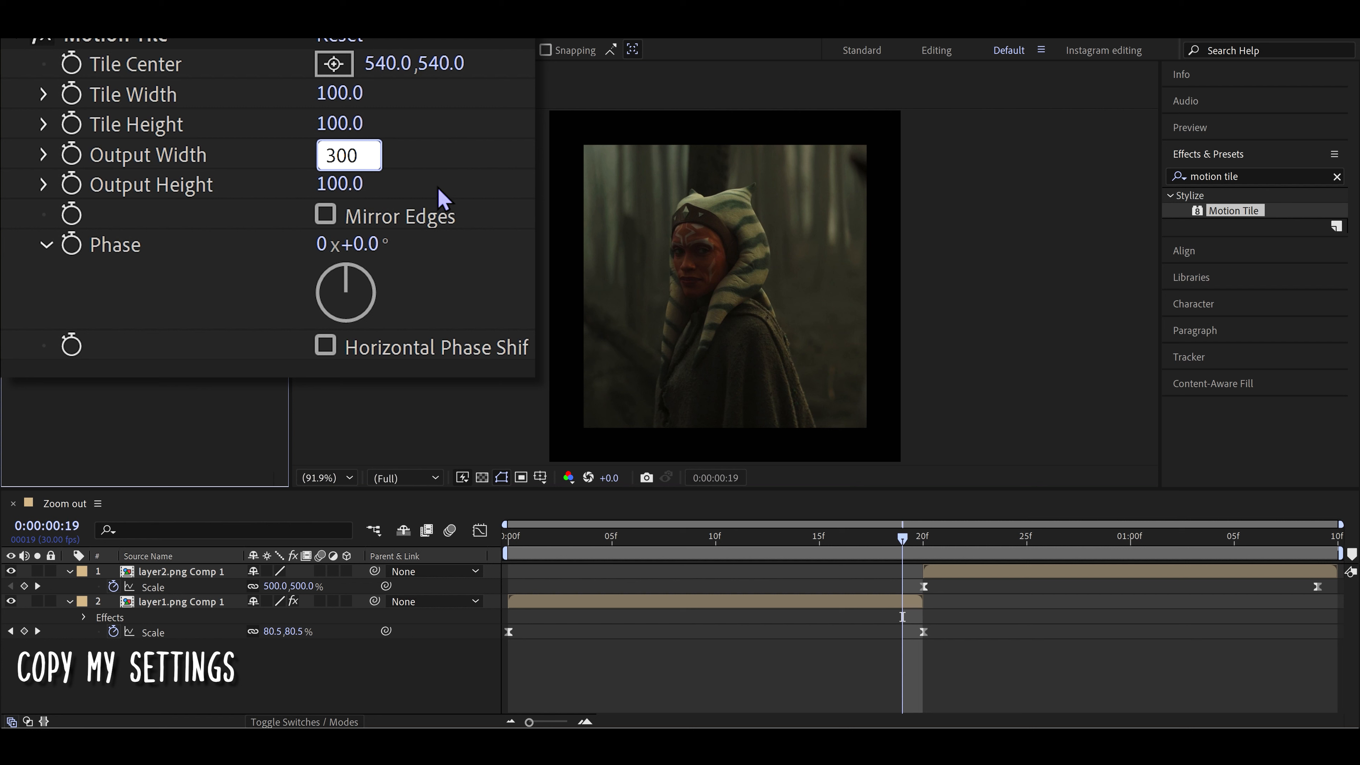
pyautogui.press('Return')
pyautogui.click(346, 185)
pyautogui.write('3')
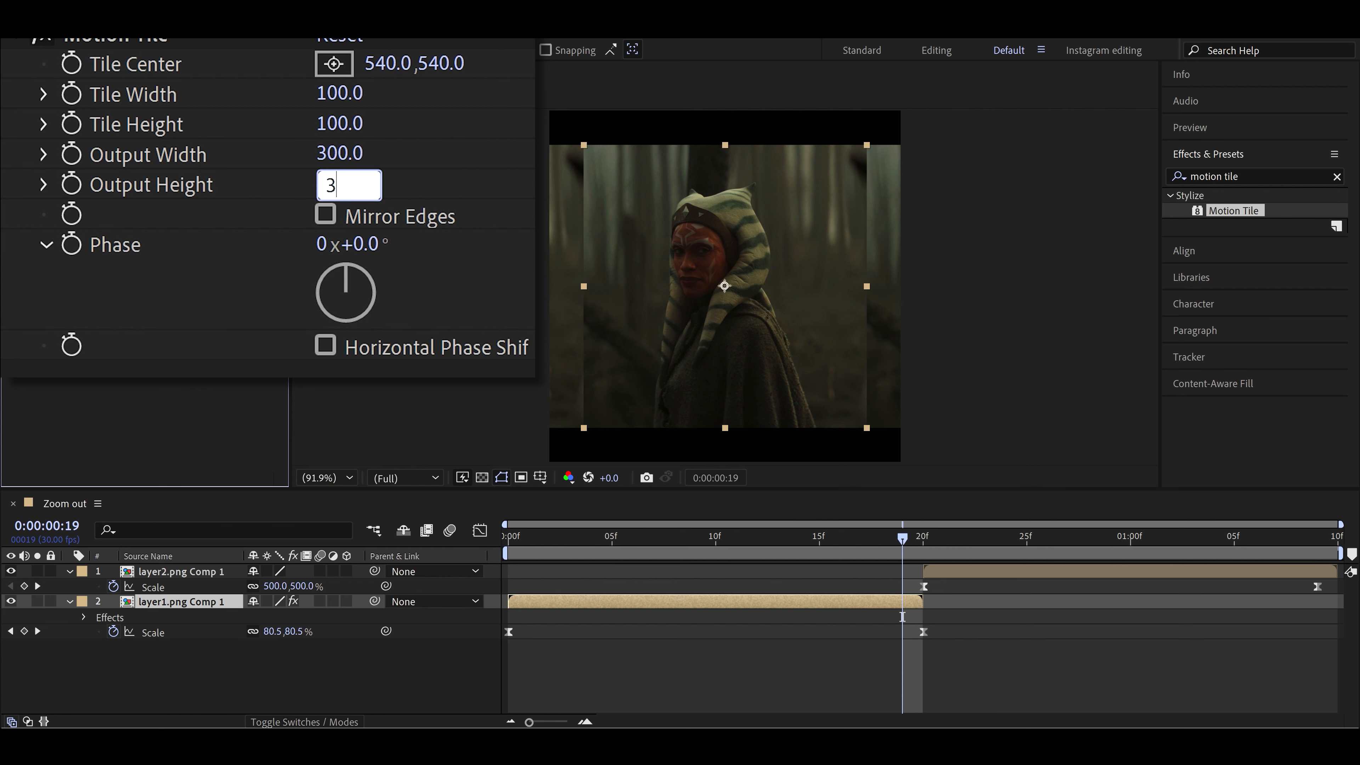
pyautogui.write('00')
pyautogui.press('Return')
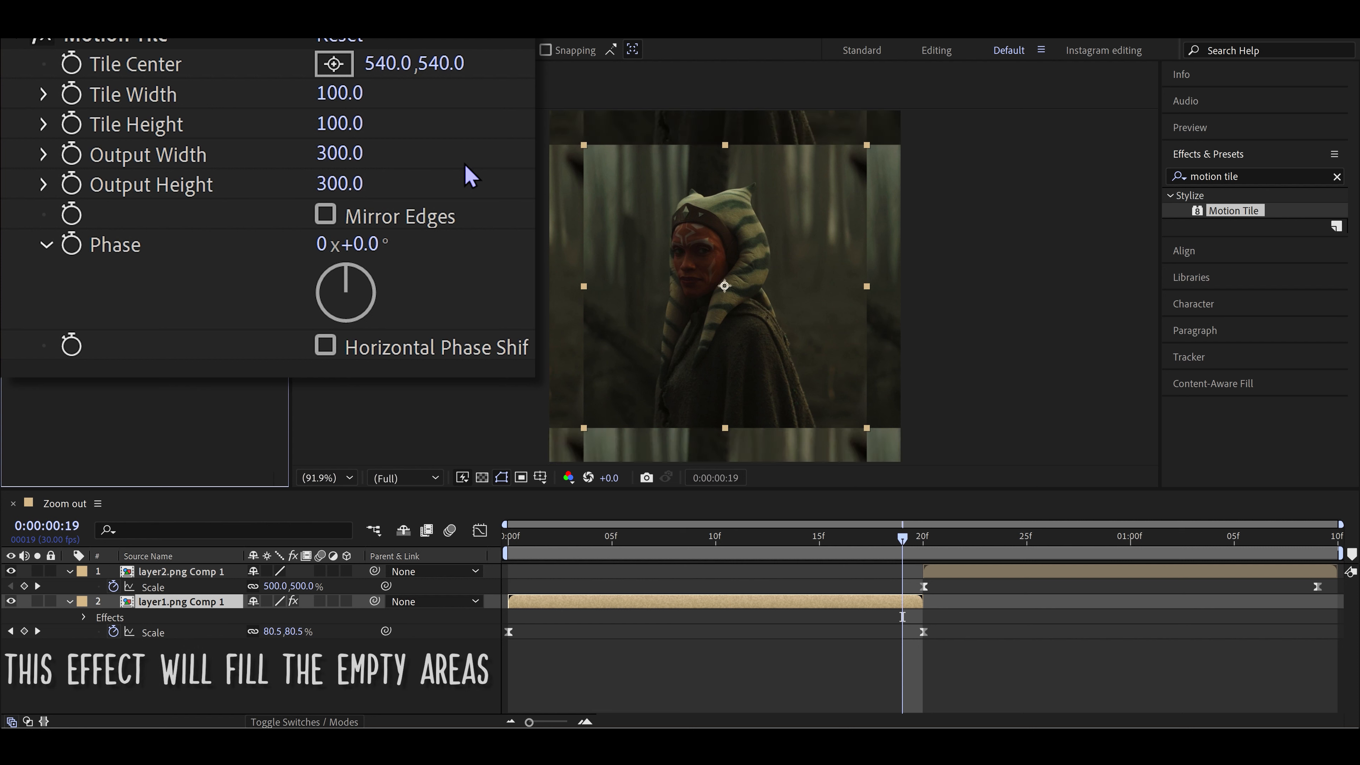
pyautogui.click(325, 214)
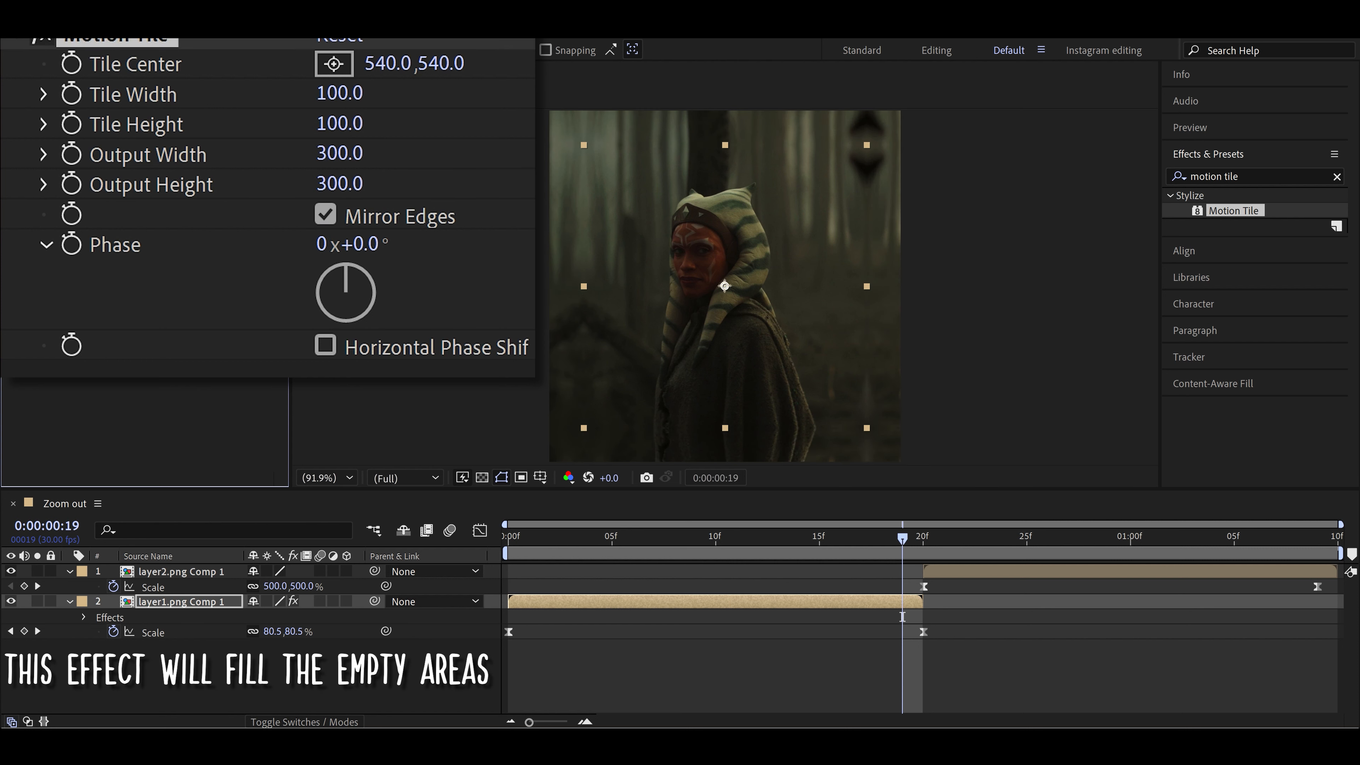
# Step: Preview the composition from the first frame to check the tiled edges during the transition
pyautogui.click(536, 538)
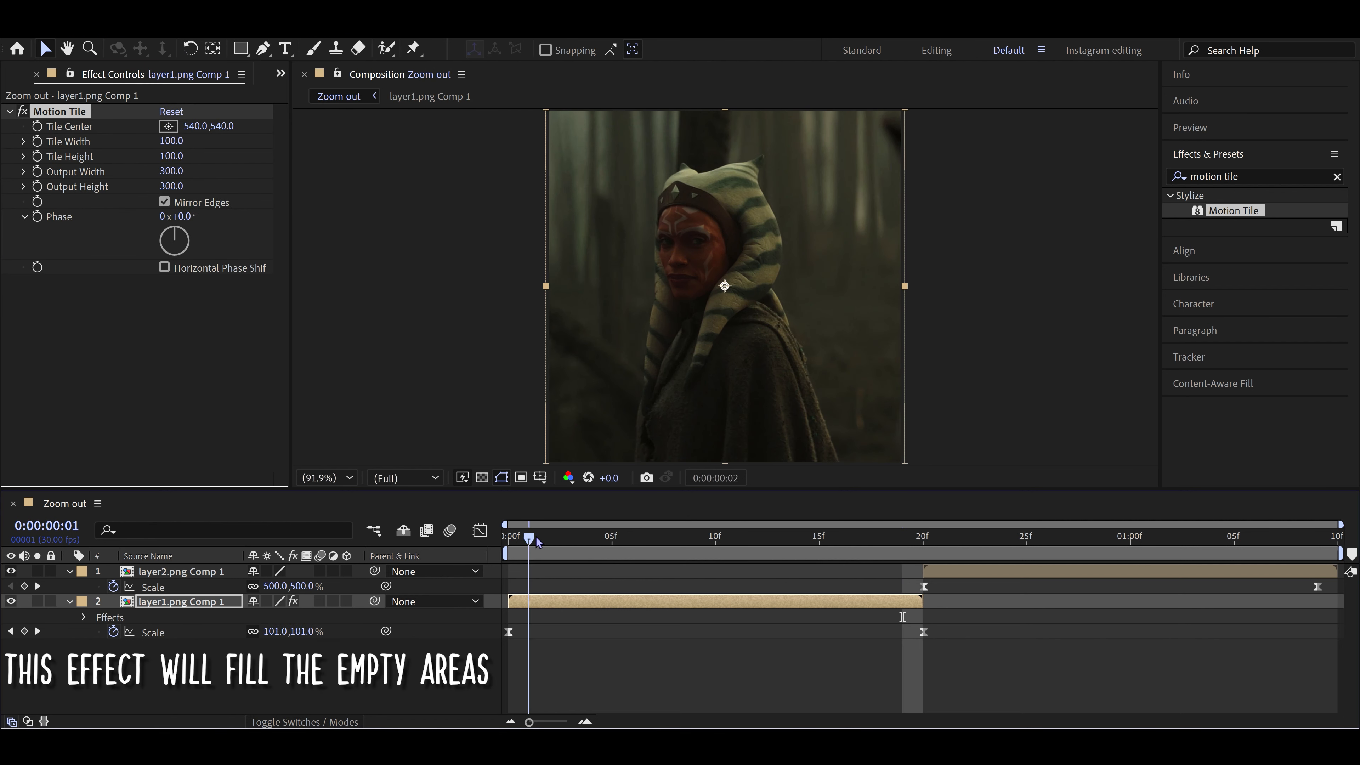
pyautogui.moveTo(536, 538); pyautogui.dragTo(509, 538)
pyautogui.click(673, 679)
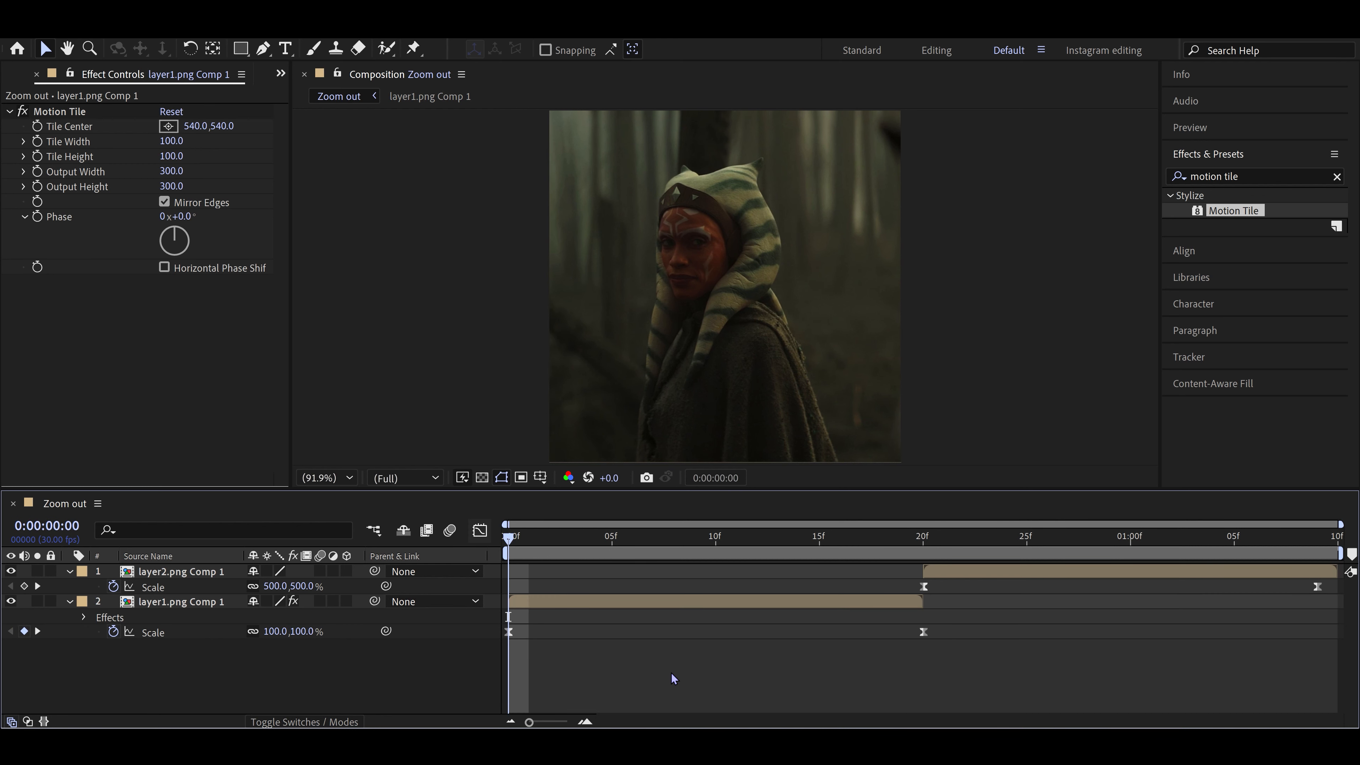
pyautogui.press('space')
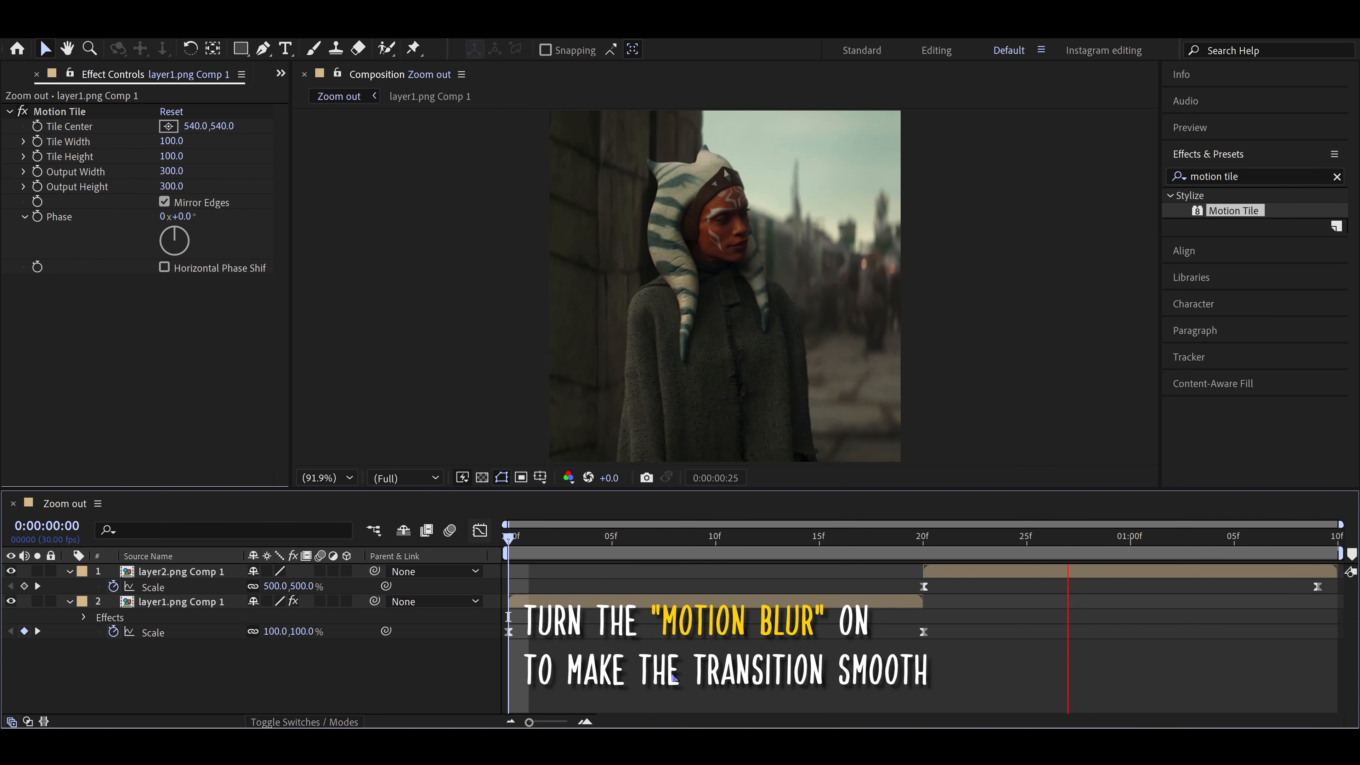
pyautogui.press('space')
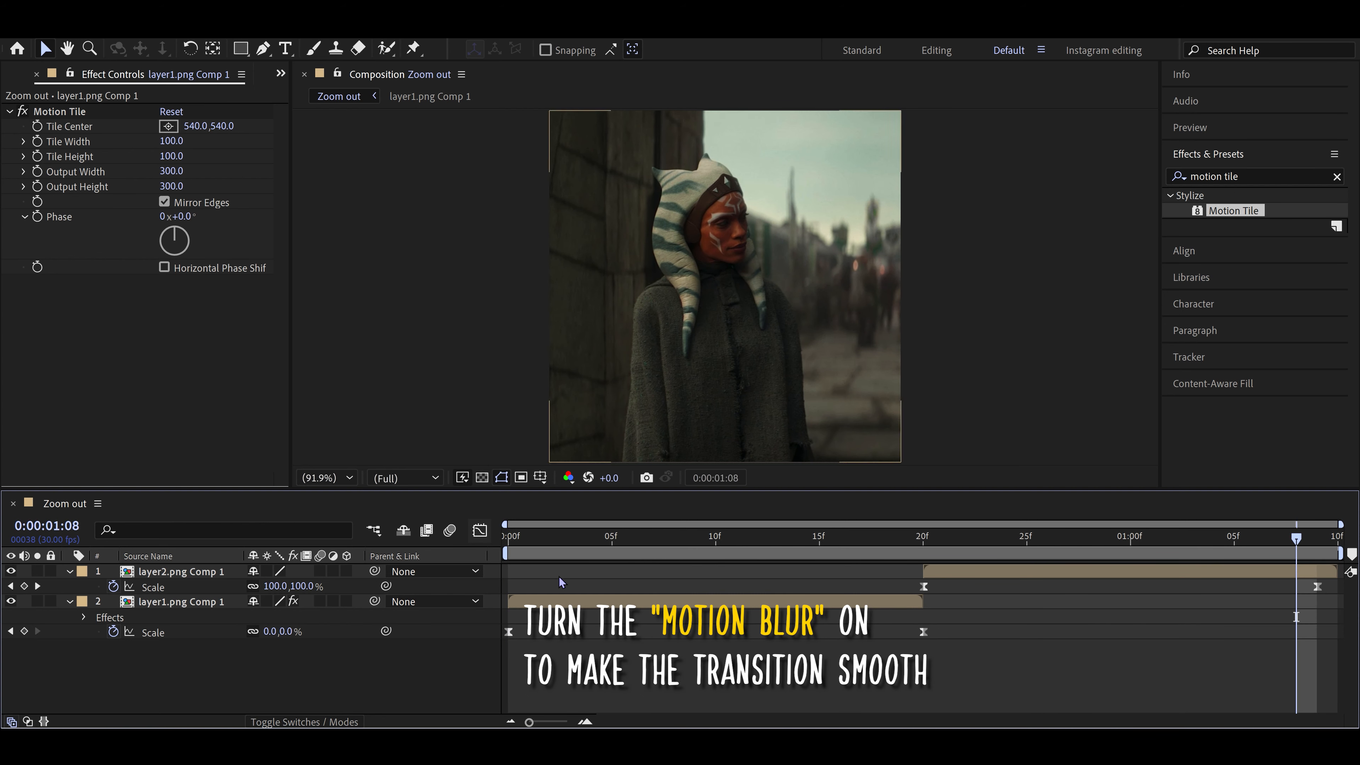
# Step: Collapse the properties of both layers and enable Motion Blur for each layer and for the composition
pyautogui.moveTo(588, 525); pyautogui.dragTo(629, 523)
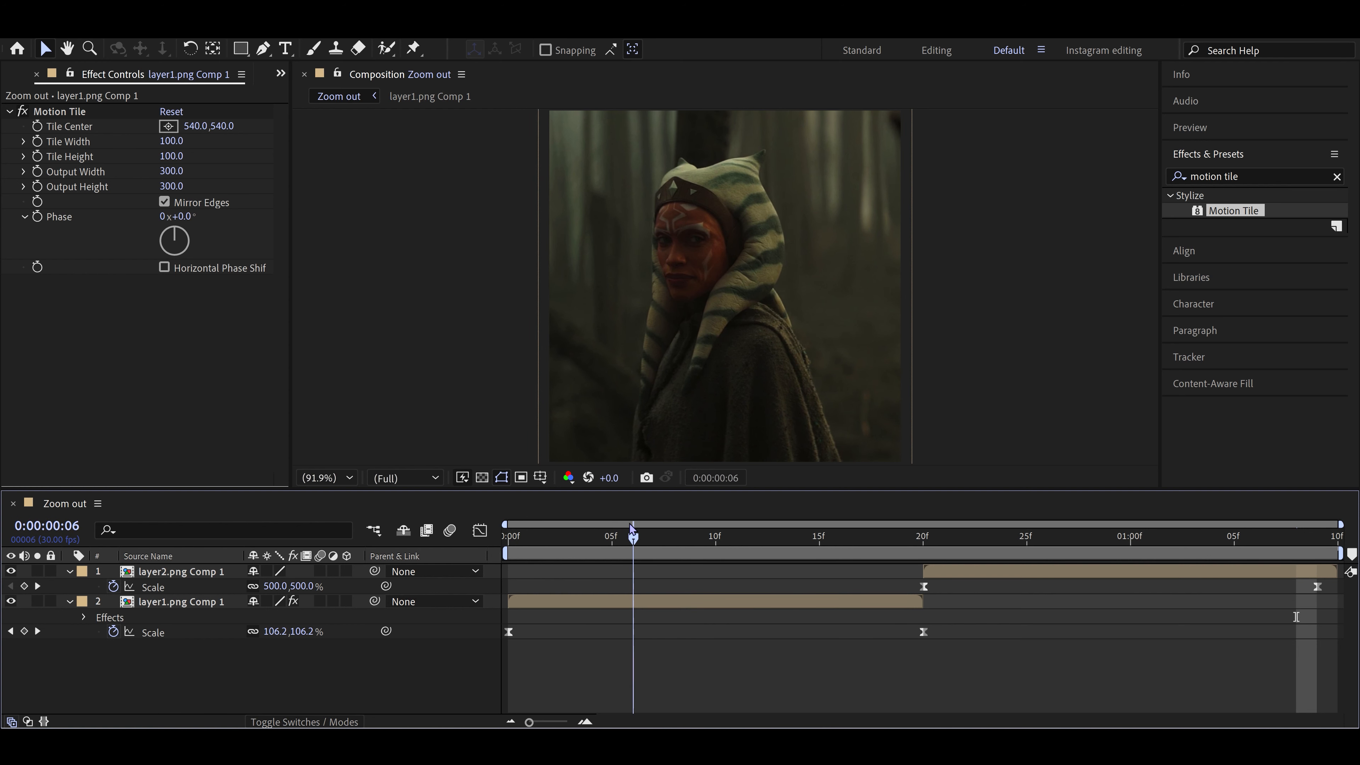
pyautogui.click(68, 572)
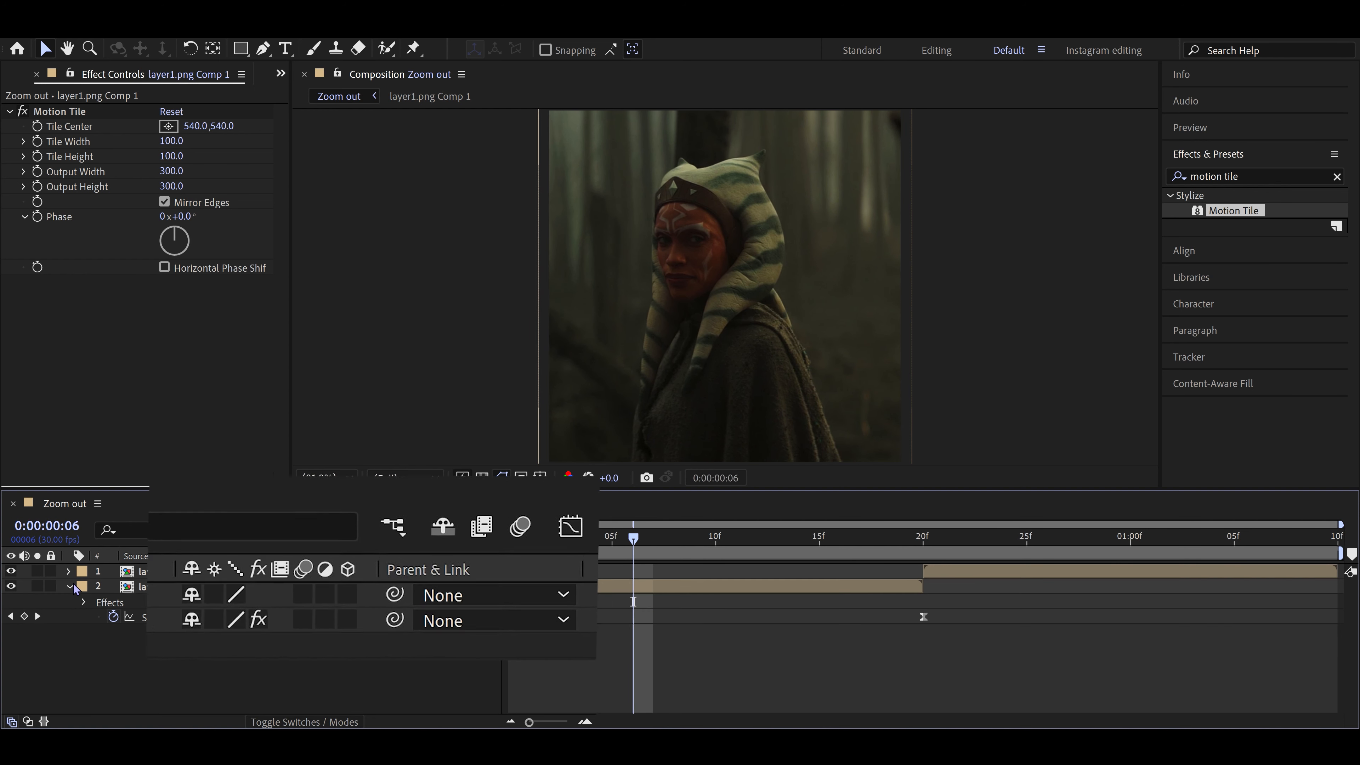
pyautogui.click(294, 607)
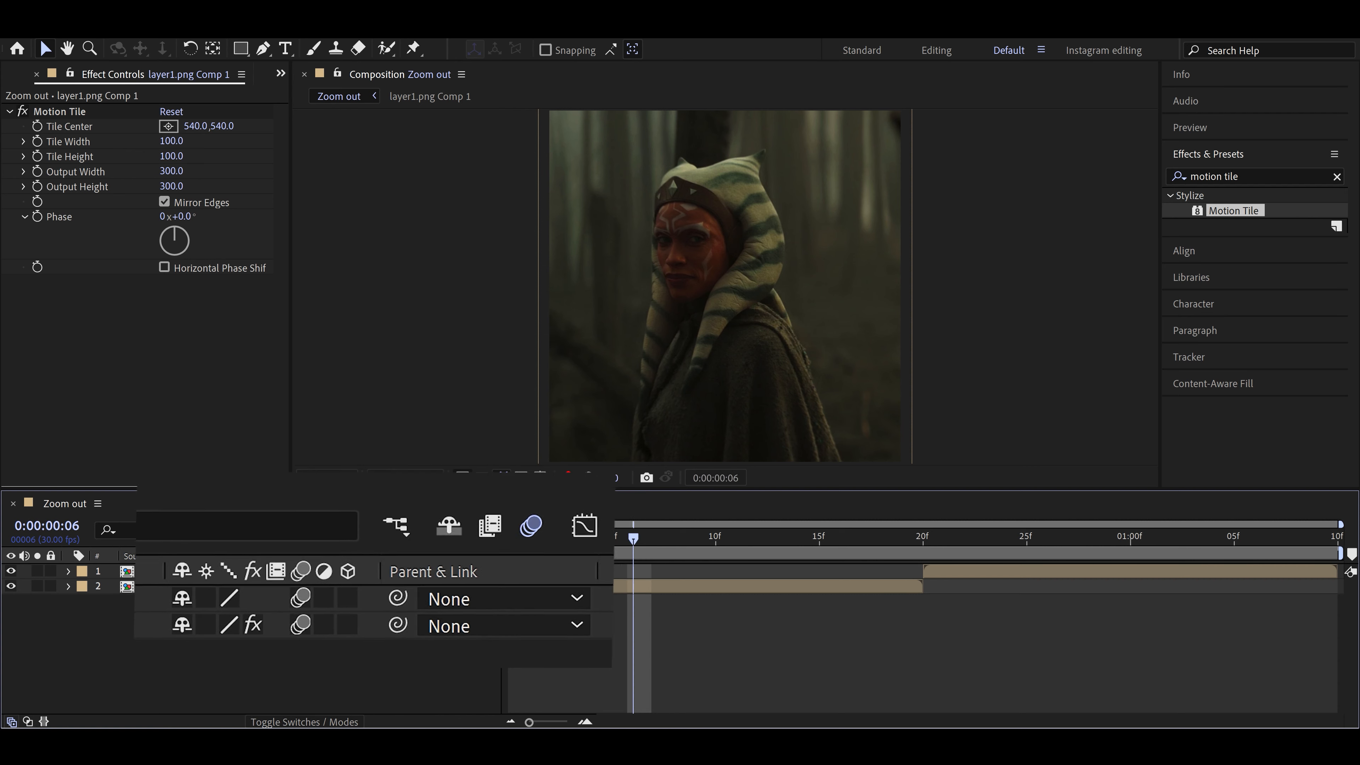
# Step: Preview the transition with motion blur from the first frame
pyautogui.press('Home')
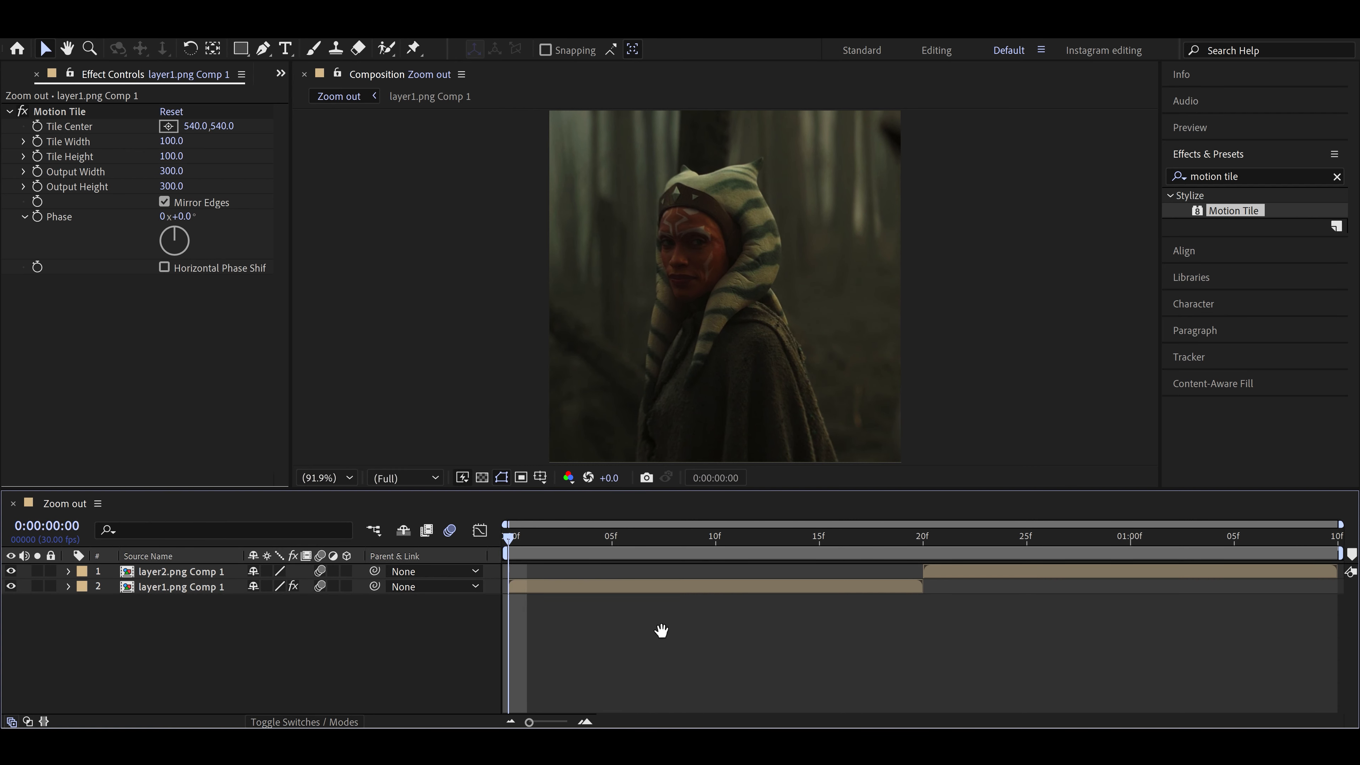
pyautogui.press('space')
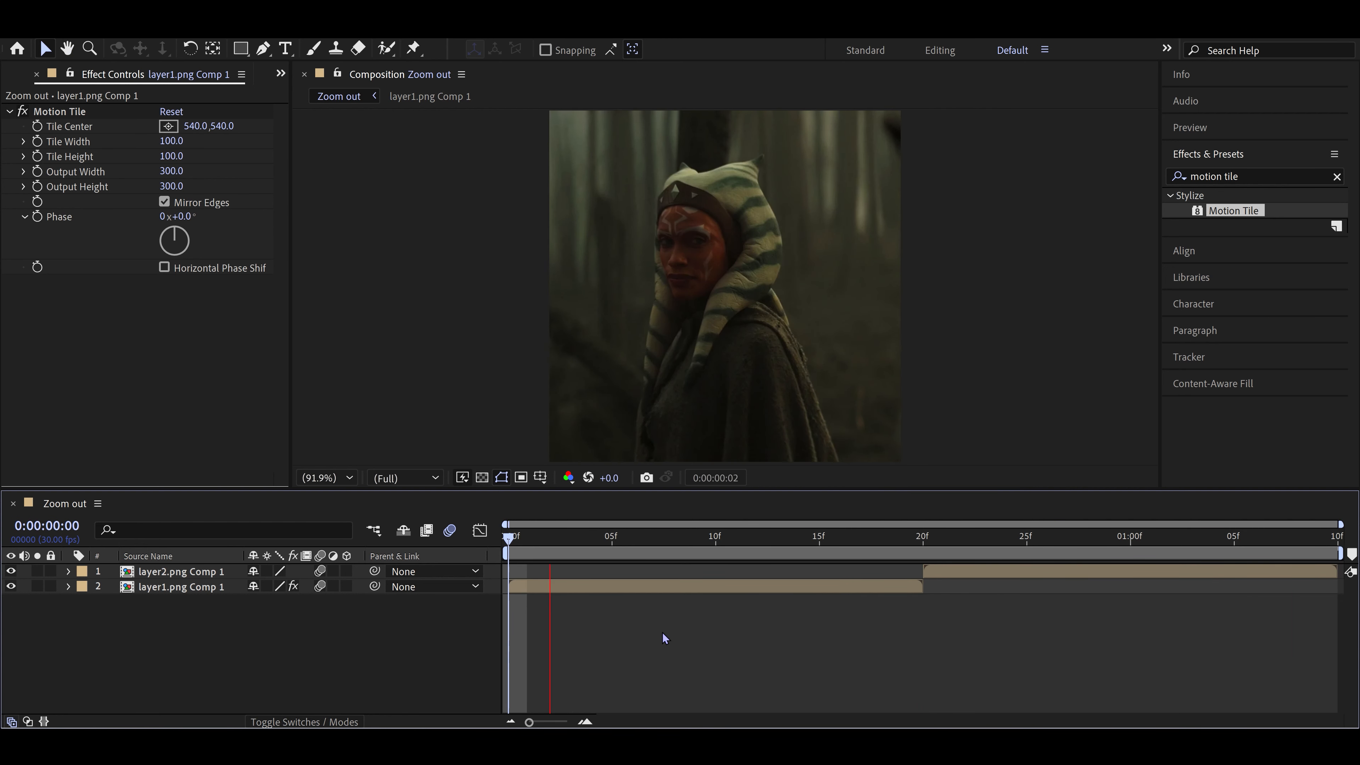
pyautogui.press('space')
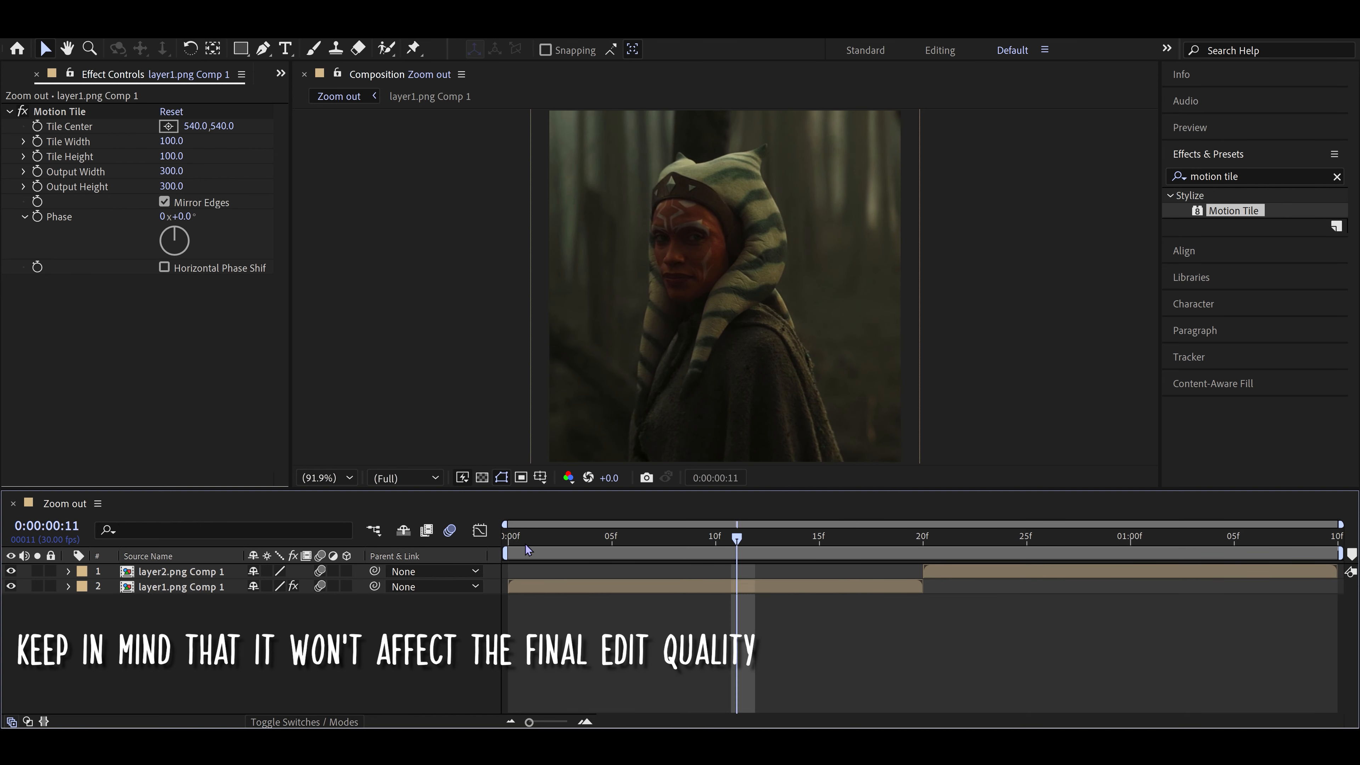
# Step: Set the preview resolution to Half and replay the transition from the first frame
pyautogui.click(433, 478)
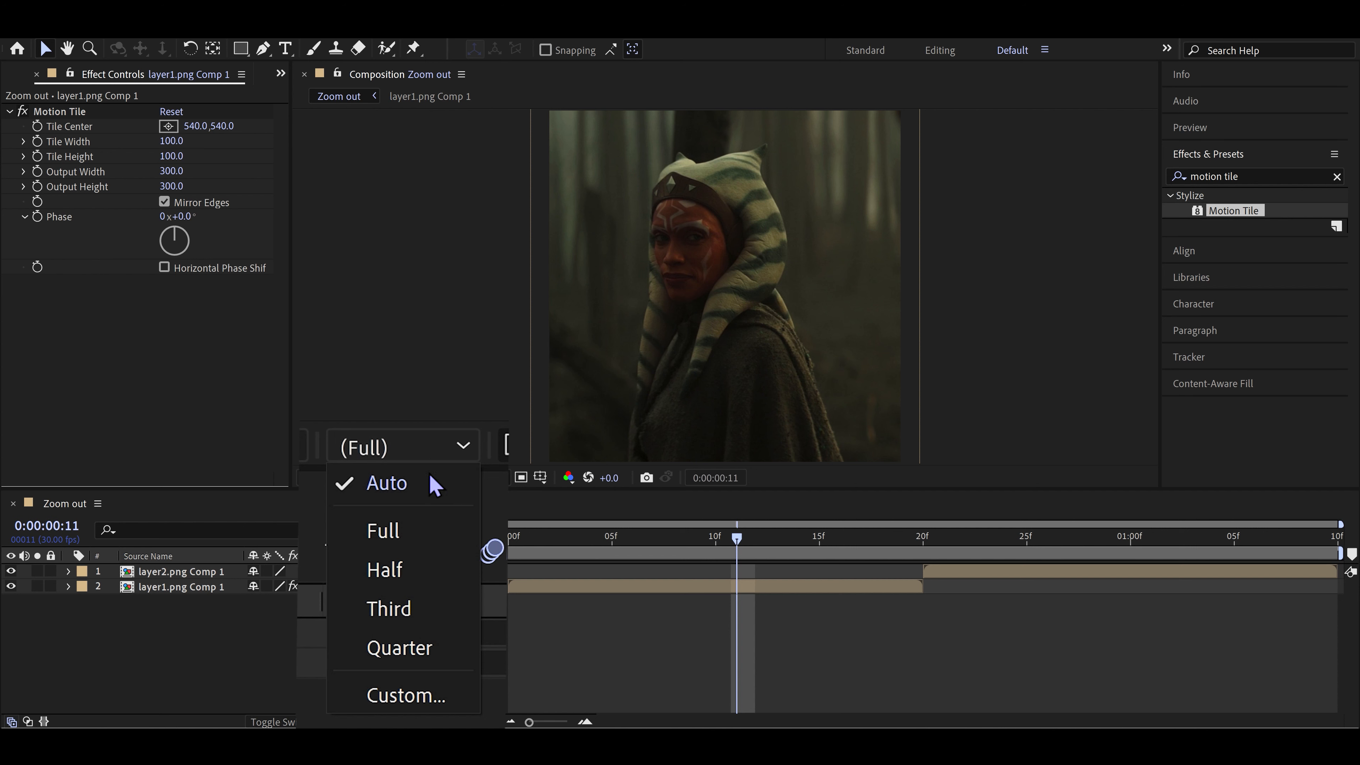
pyautogui.click(446, 578)
pyautogui.press('Home')
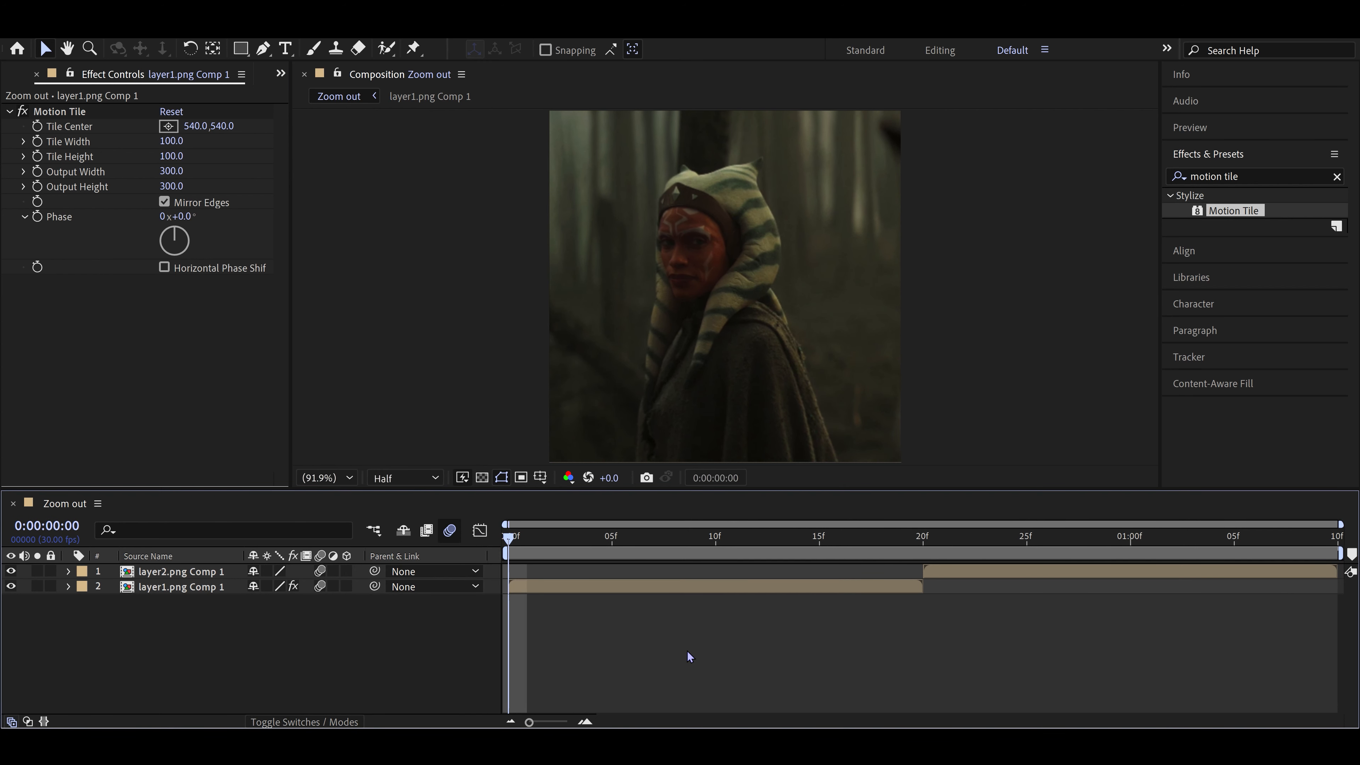
pyautogui.press('space')
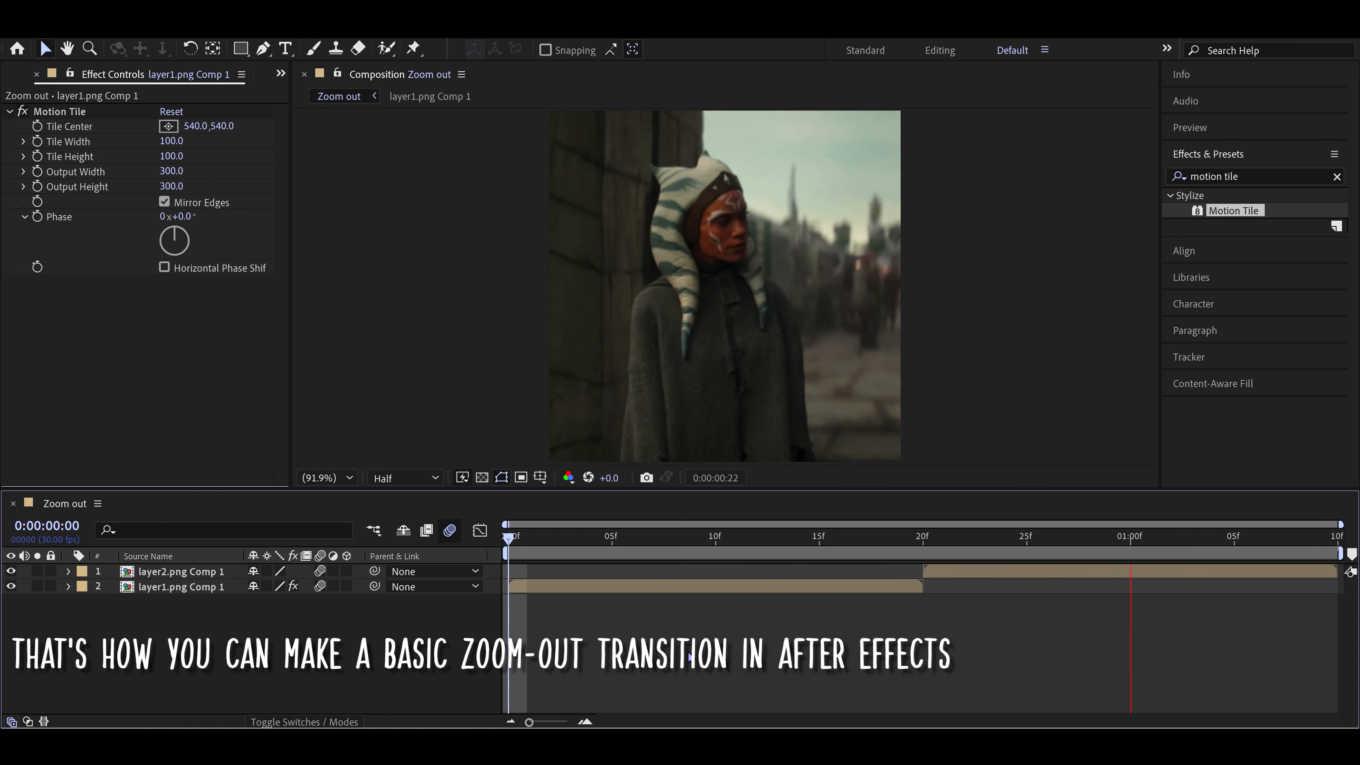
pyautogui.press('space')
# Step: Set the preview resolution to Full and return to the first frame
pyautogui.click(408, 479)
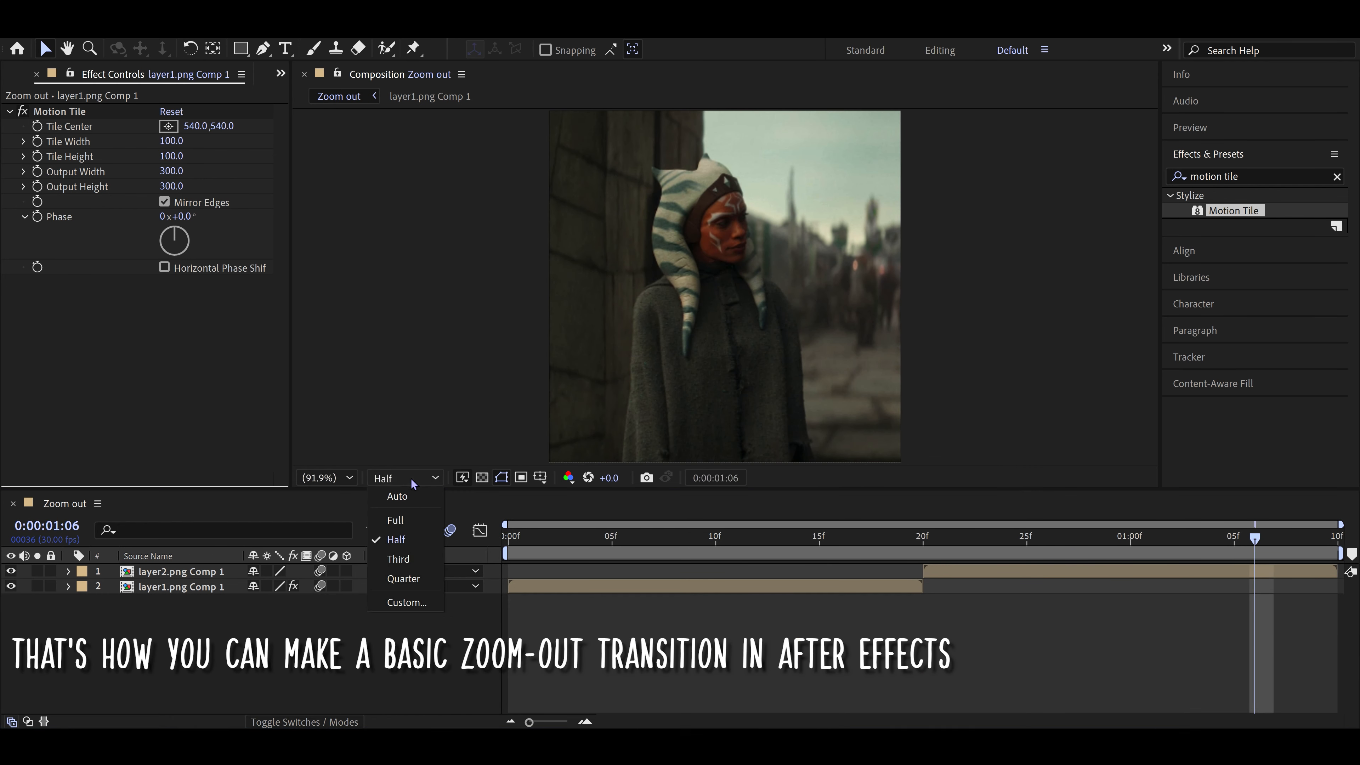
pyautogui.click(417, 519)
pyautogui.moveTo(548, 538); pyautogui.dragTo(506, 537)
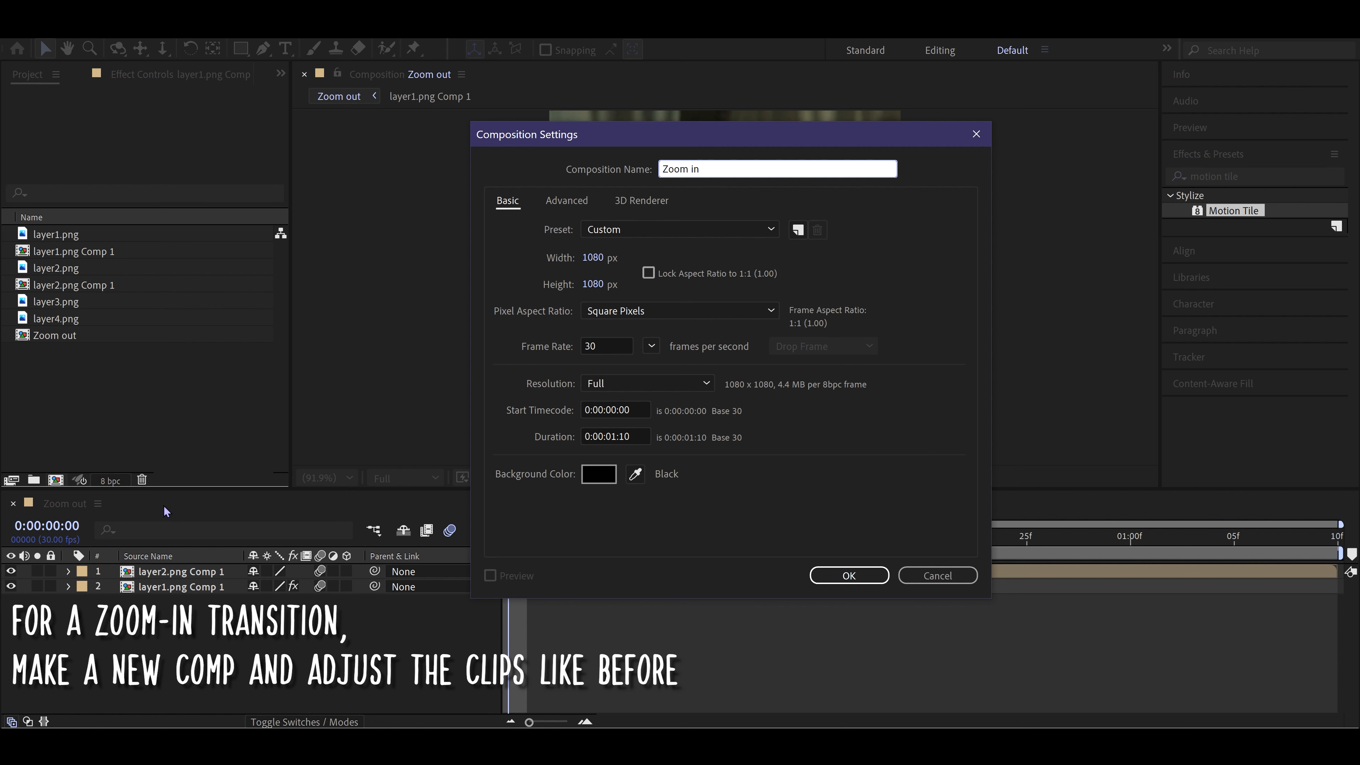
# Step: Create a new 1080 x 1080 px composition named Zoom in, at 30 fps with a duration of 0:00:01:10
pyautogui.click(847, 573)
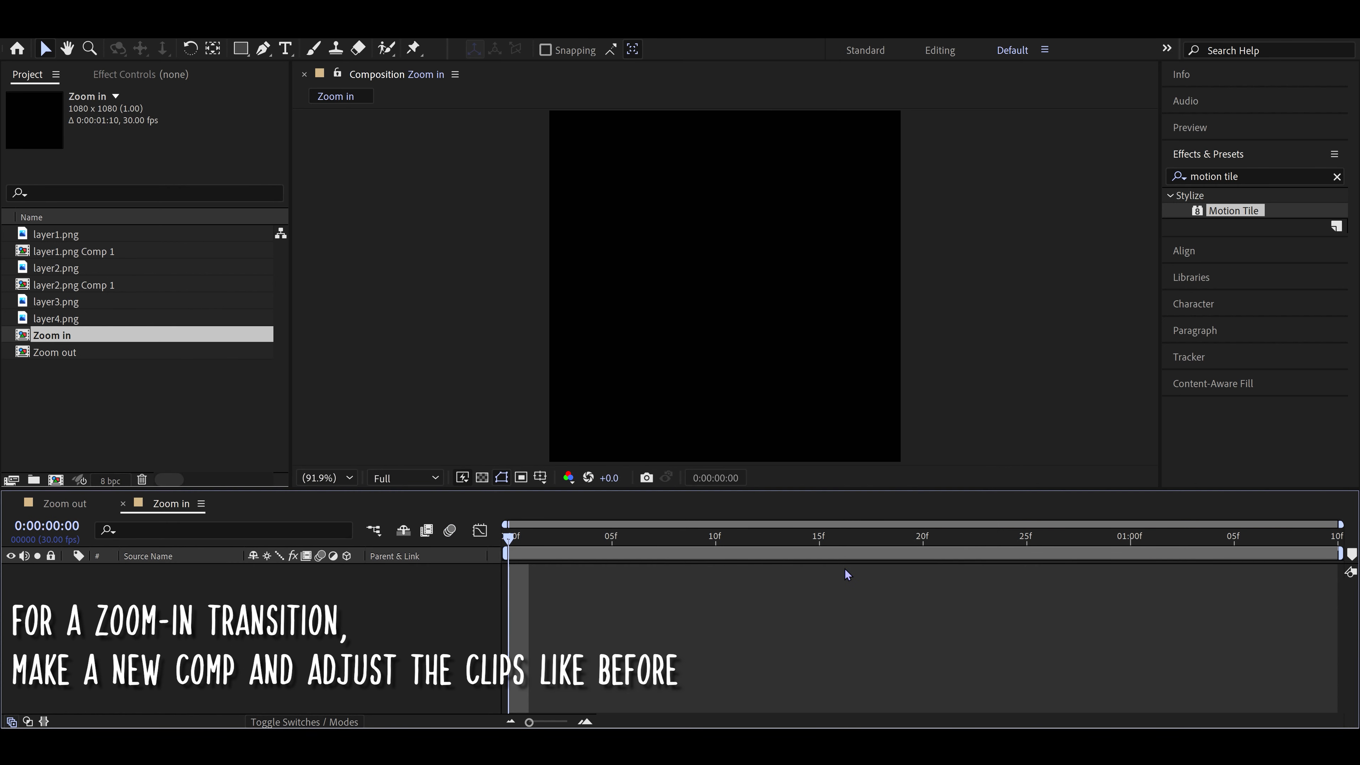
# Step: Add layer3.png to the Zoom in composition and trim it to end at frame 20
pyautogui.moveTo(72, 305); pyautogui.dragTo(212, 626)
pyautogui.click(922, 539)
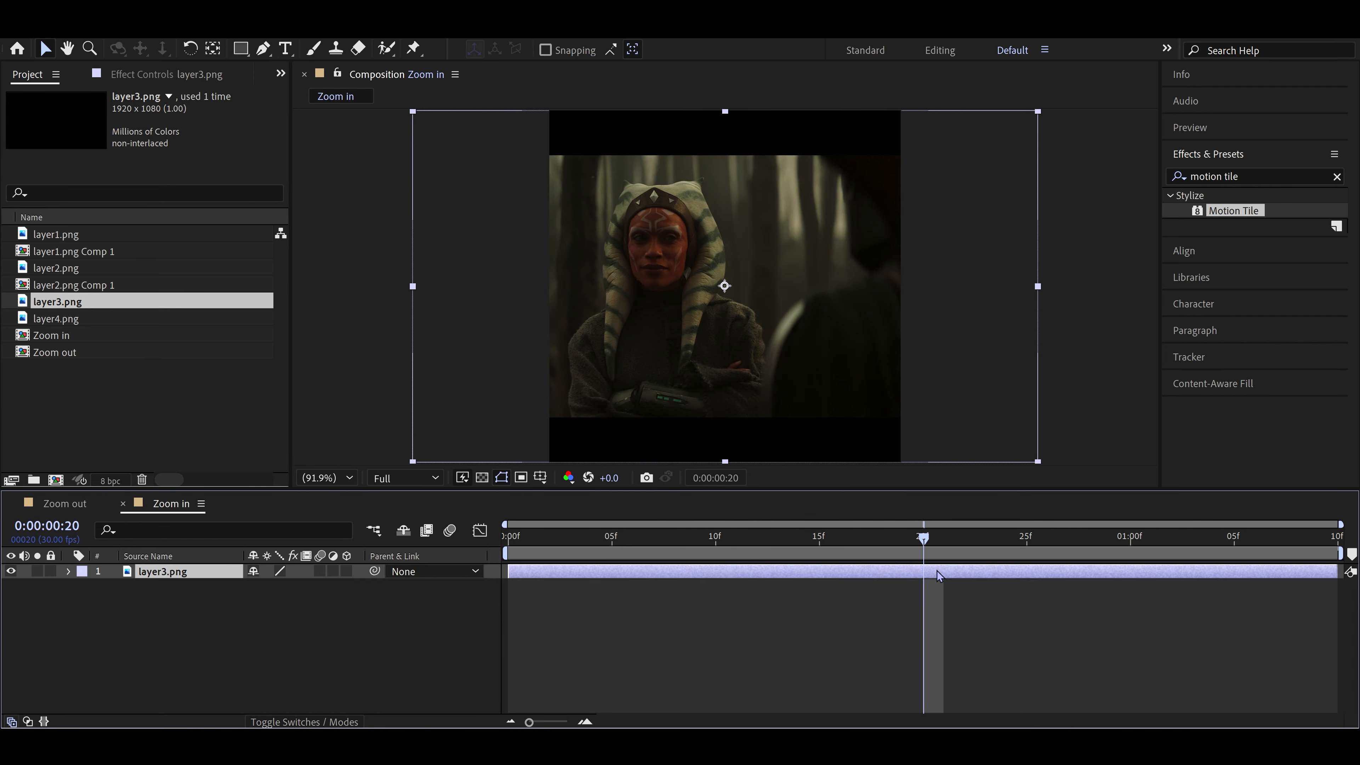
pyautogui.hotkey('ctrl', 'shift', 'd')
pyautogui.press('Delete')
# Step: Enlarge layer3.png, reposition it to 781, 540 to center the subject, and pre-compose it as layer3.png Comp 1
pyautogui.click(862, 539)
pyautogui.click(865, 575)
pyautogui.press('s')
pyautogui.moveTo(274, 587); pyautogui.dragTo(444, 561)
pyautogui.press('p')
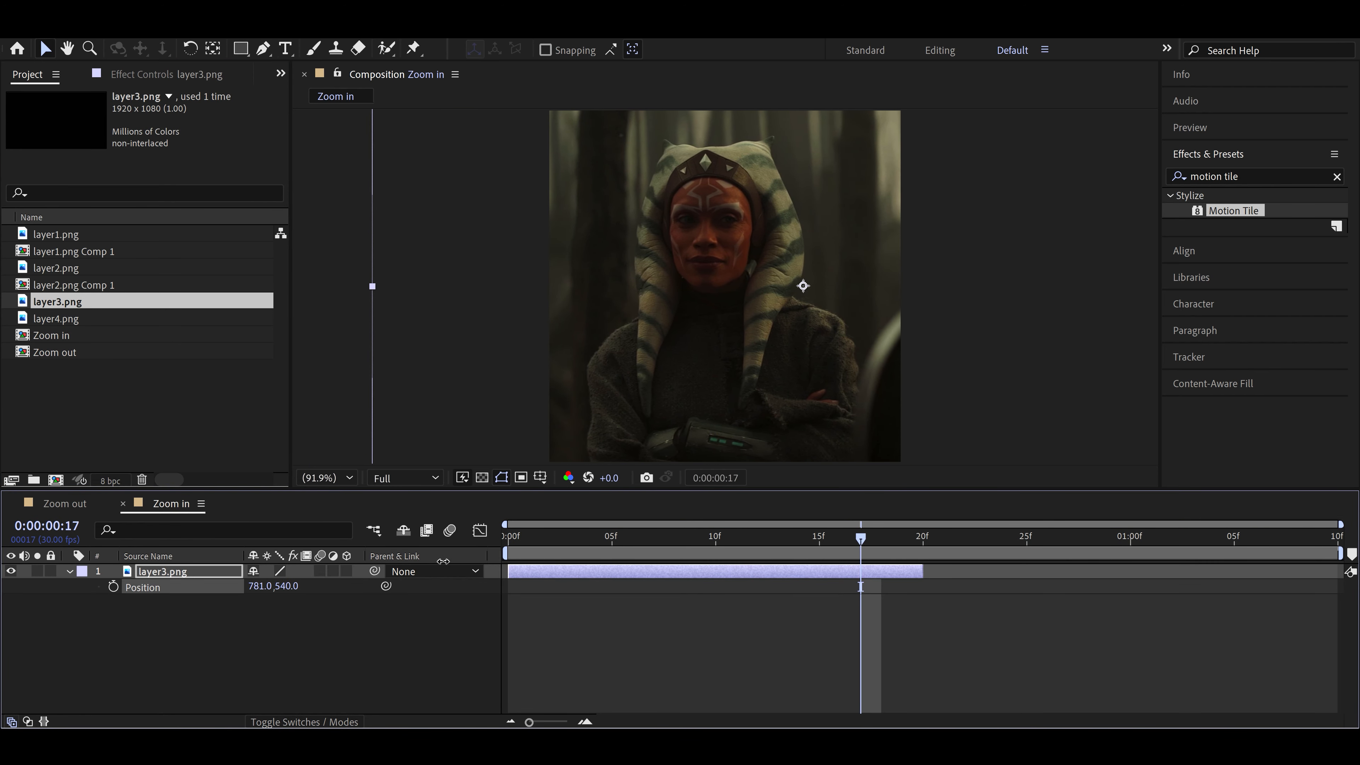
pyautogui.hotkey('ctrl', 'shift', 'c')
pyautogui.click(478, 381)
# Step: Add layer4.png above layer3.png Comp 1 and remove its part before frame 20
pyautogui.moveTo(83, 336); pyautogui.dragTo(189, 569)
pyautogui.click(923, 539)
pyautogui.hotkey('ctrl', 'shift', 'd')
pyautogui.click(878, 588)
pyautogui.press('Delete')
# Step: Scale and reposition layer4.png to frame its subject, and pre-compose it as layer4.png Comp 1
pyautogui.press('s')
pyautogui.moveTo(273, 587); pyautogui.dragTo(439, 558)
pyautogui.press('p')
pyautogui.rightClick(225, 572)
pyautogui.click(257, 487)
pyautogui.click(475, 382)
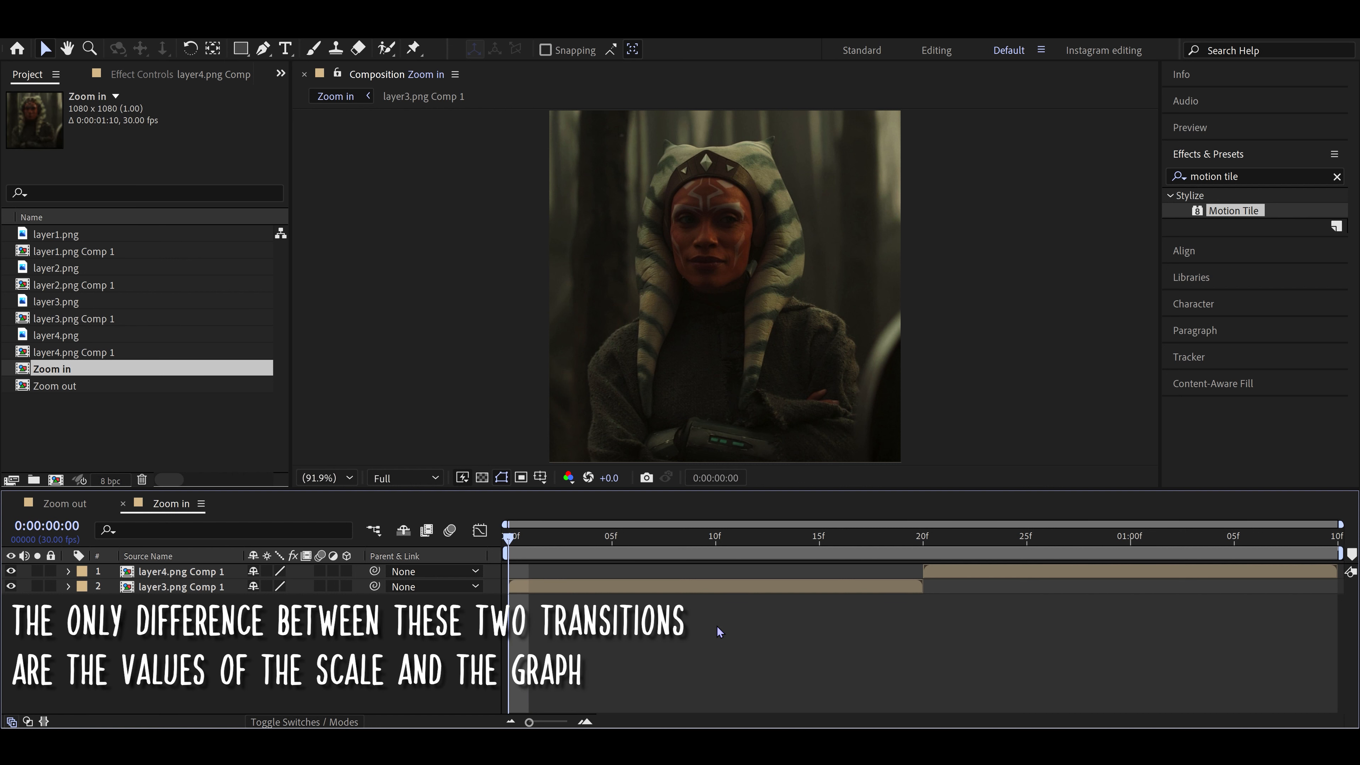
# Step: Add a 100% Scale keyframe to layer3.png Comp 1 at the first frame
pyautogui.click(583, 586)
pyautogui.press('s')
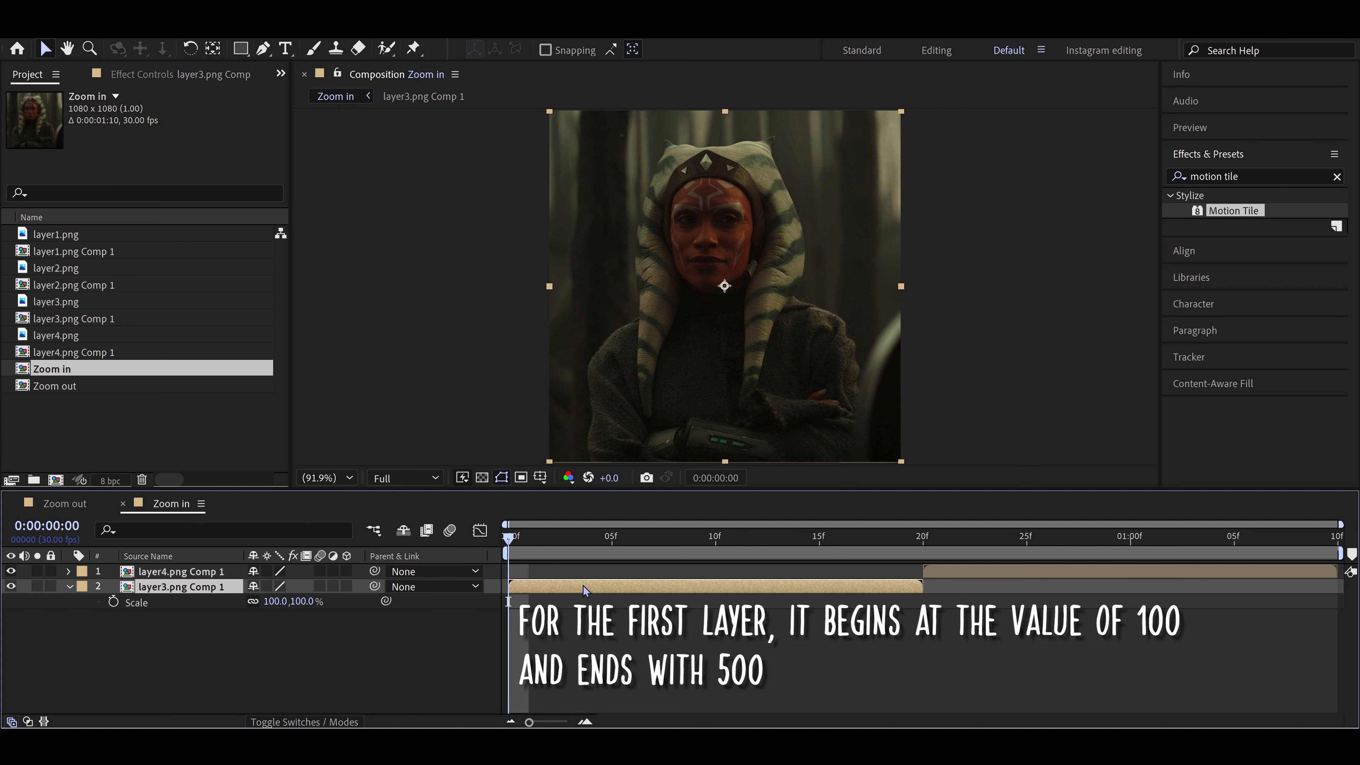
pyautogui.click(91, 652)
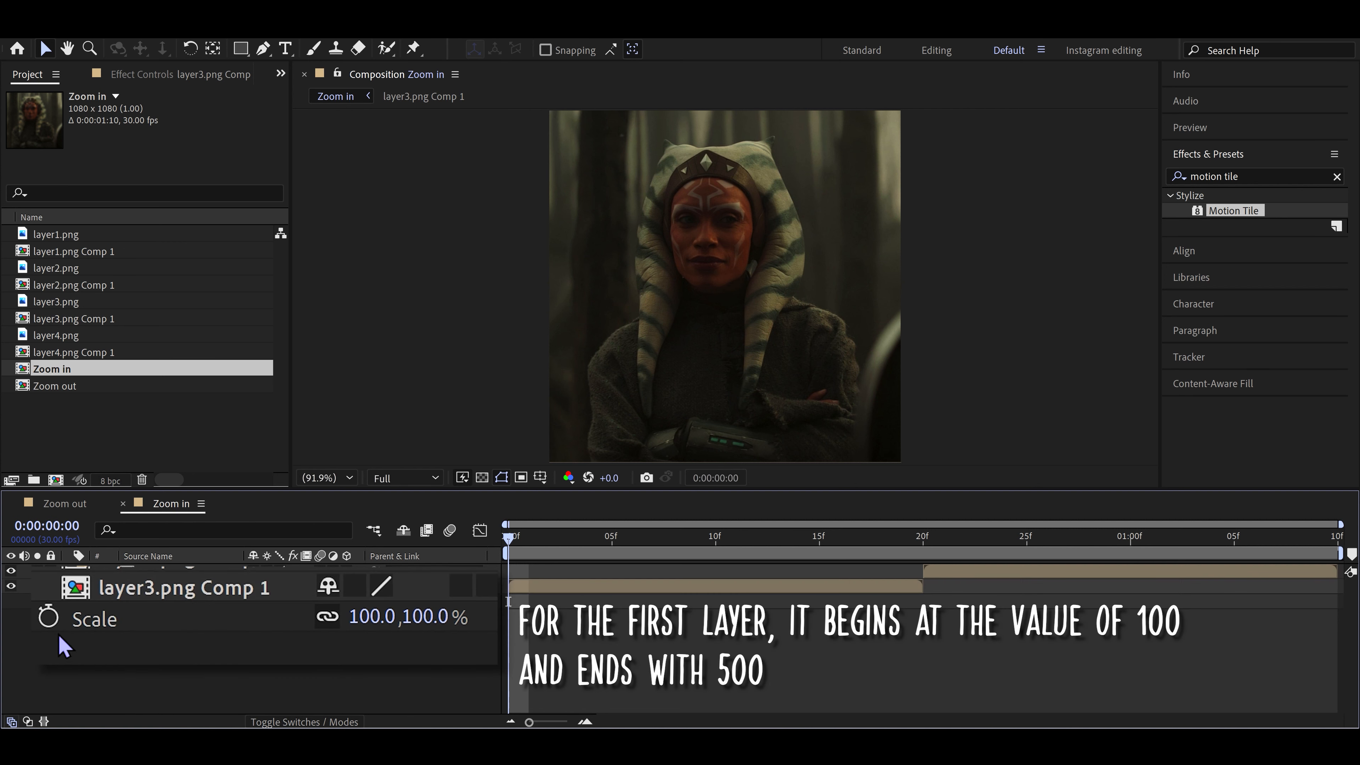
pyautogui.click(49, 619)
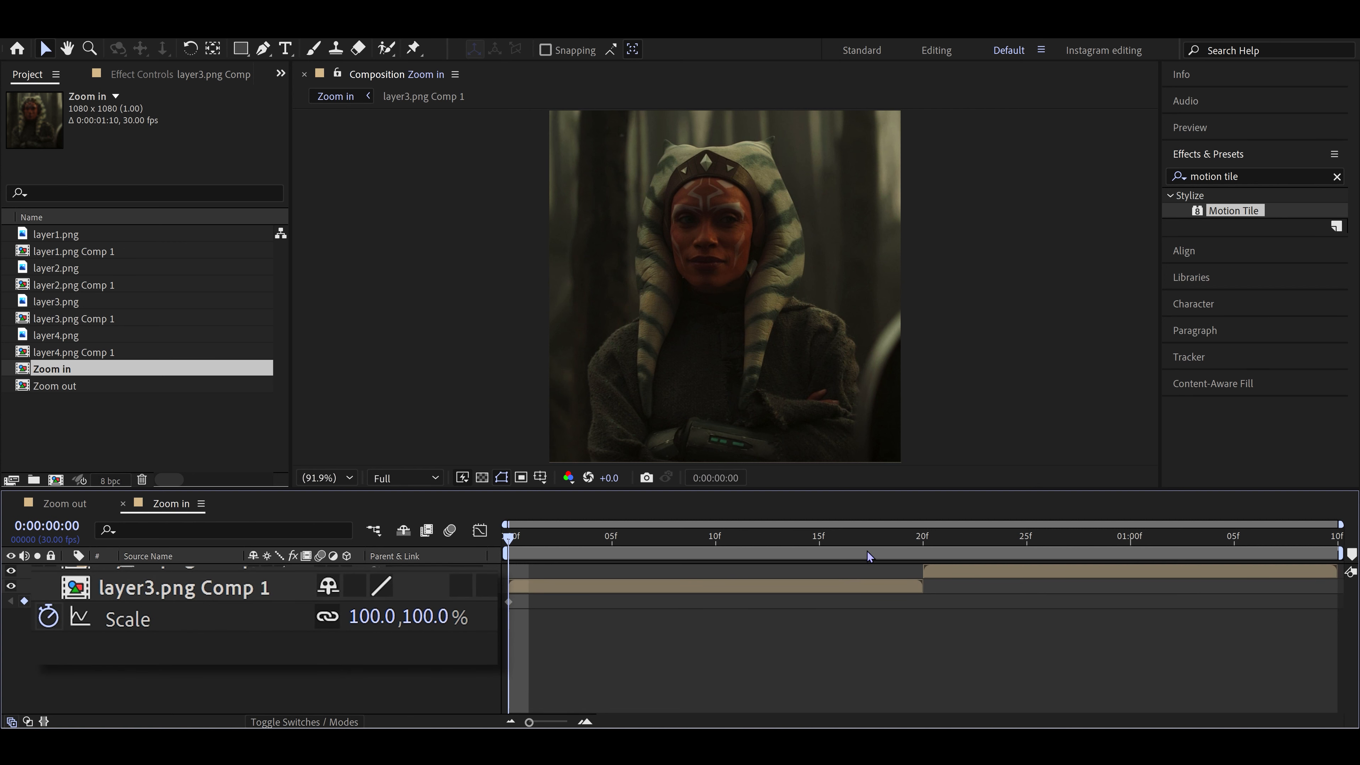
# Step: Add a 500% Scale keyframe to layer3.png Comp 1 and place it at the clip's end at frame 20
pyautogui.moveTo(896, 544)
pyautogui.mouseDown()
pyautogui.moveTo(917, 545)
pyautogui.moveTo(905, 544)
pyautogui.mouseUp()
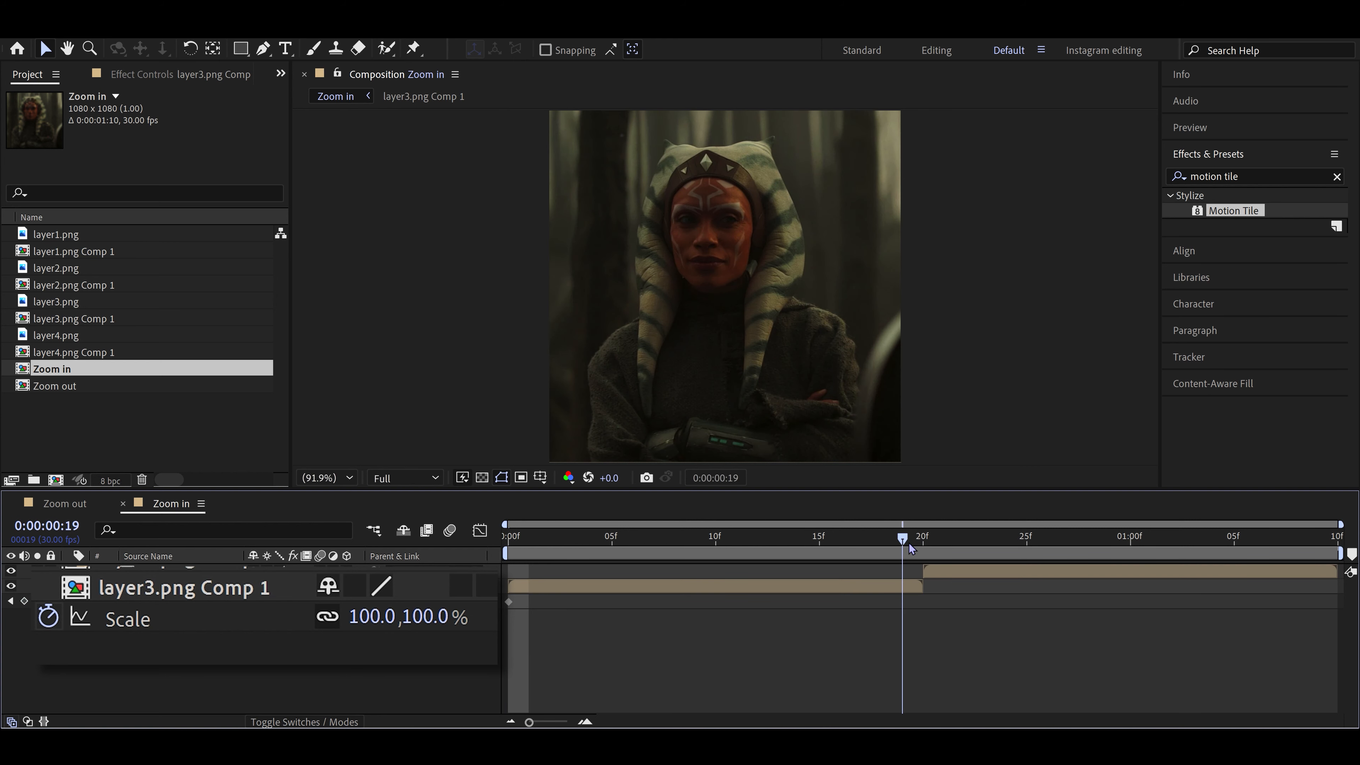
pyautogui.moveTo(371, 617); pyautogui.dragTo(485, 615)
pyautogui.click(372, 618)
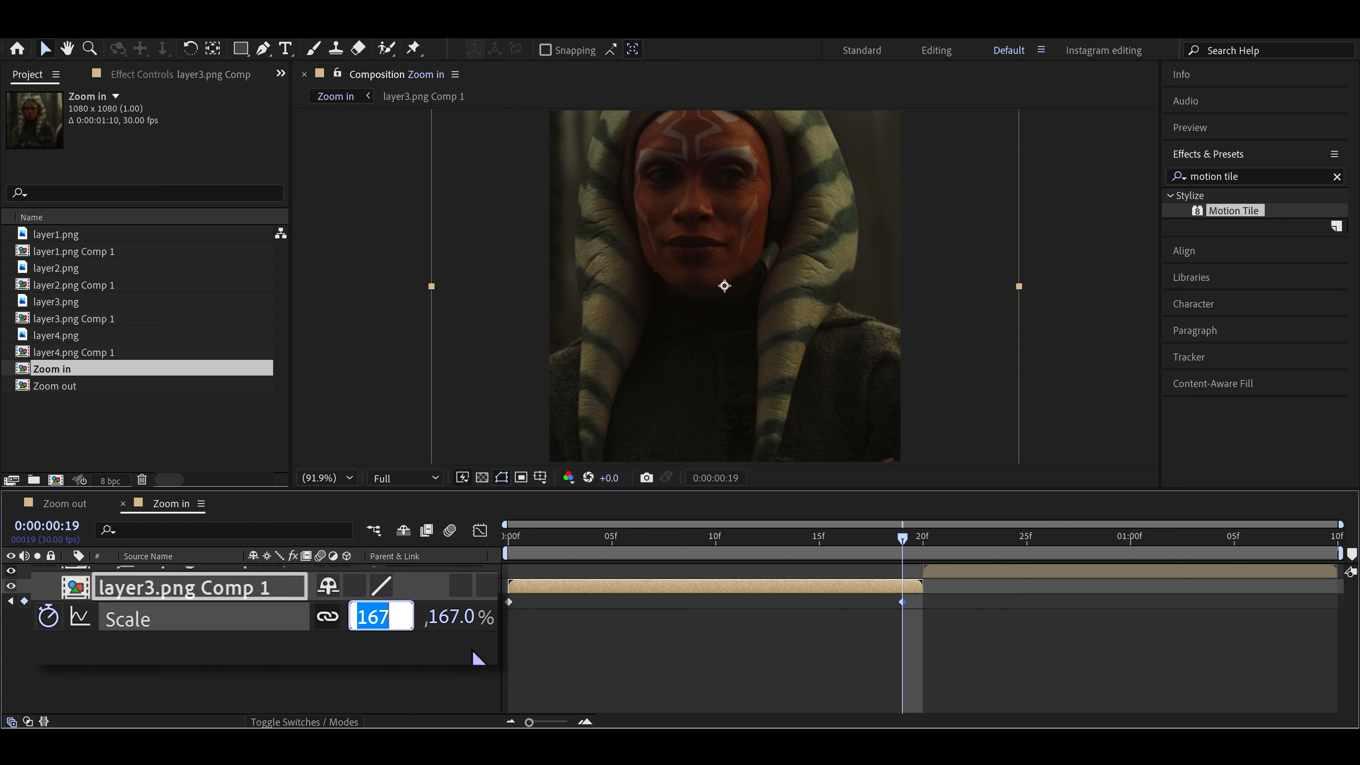
pyautogui.write('5')
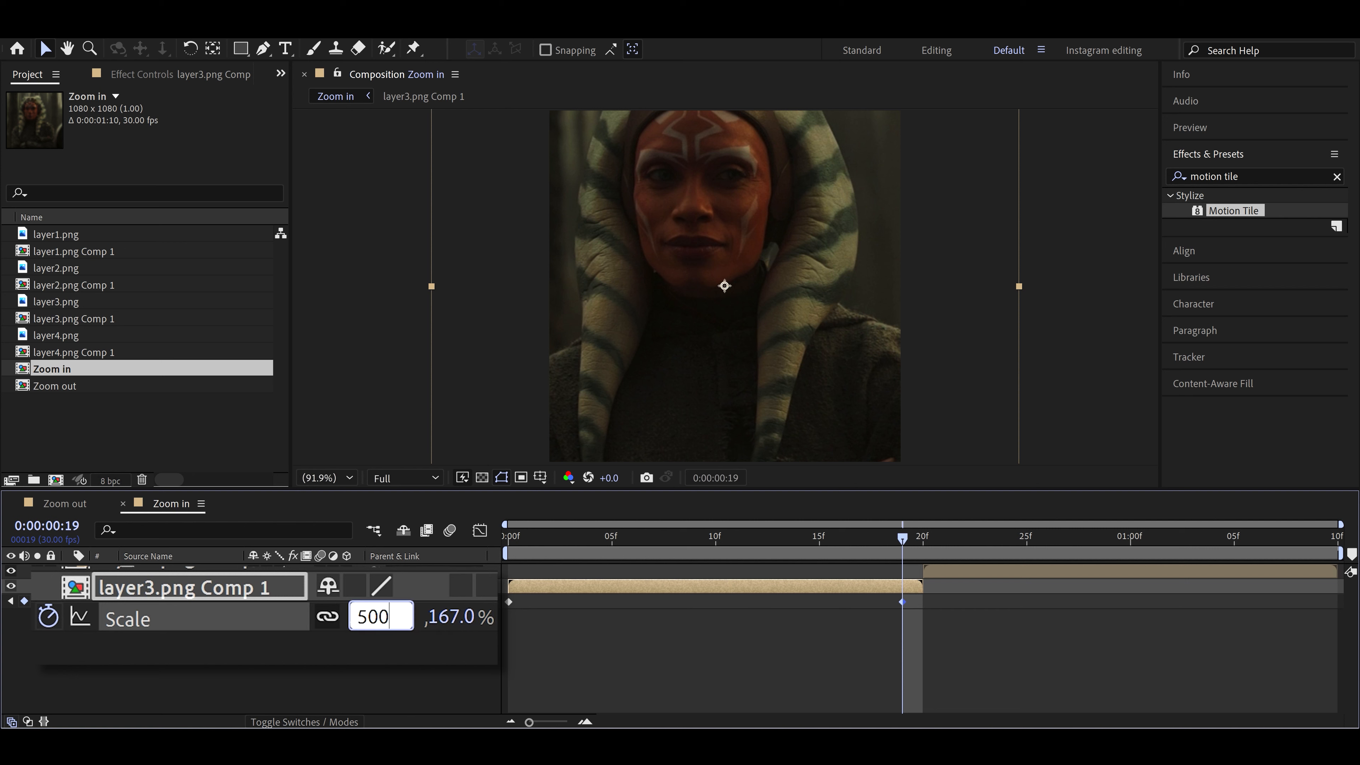
pyautogui.write('00')
pyautogui.press('Return')
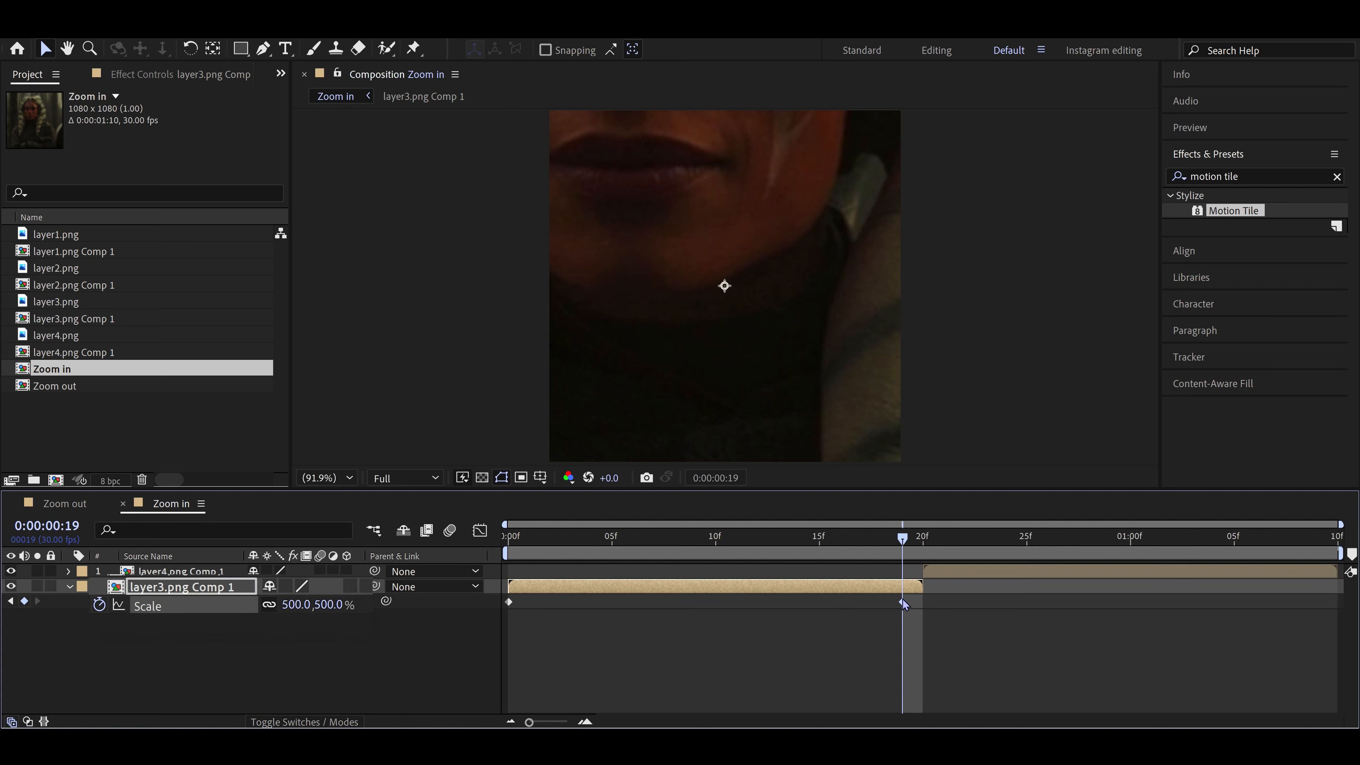
pyautogui.moveTo(903, 602); pyautogui.dragTo(923, 601)
# Step: Apply Easy Ease to both Scale keyframes of layer3.png Comp 1
pyautogui.click(778, 538)
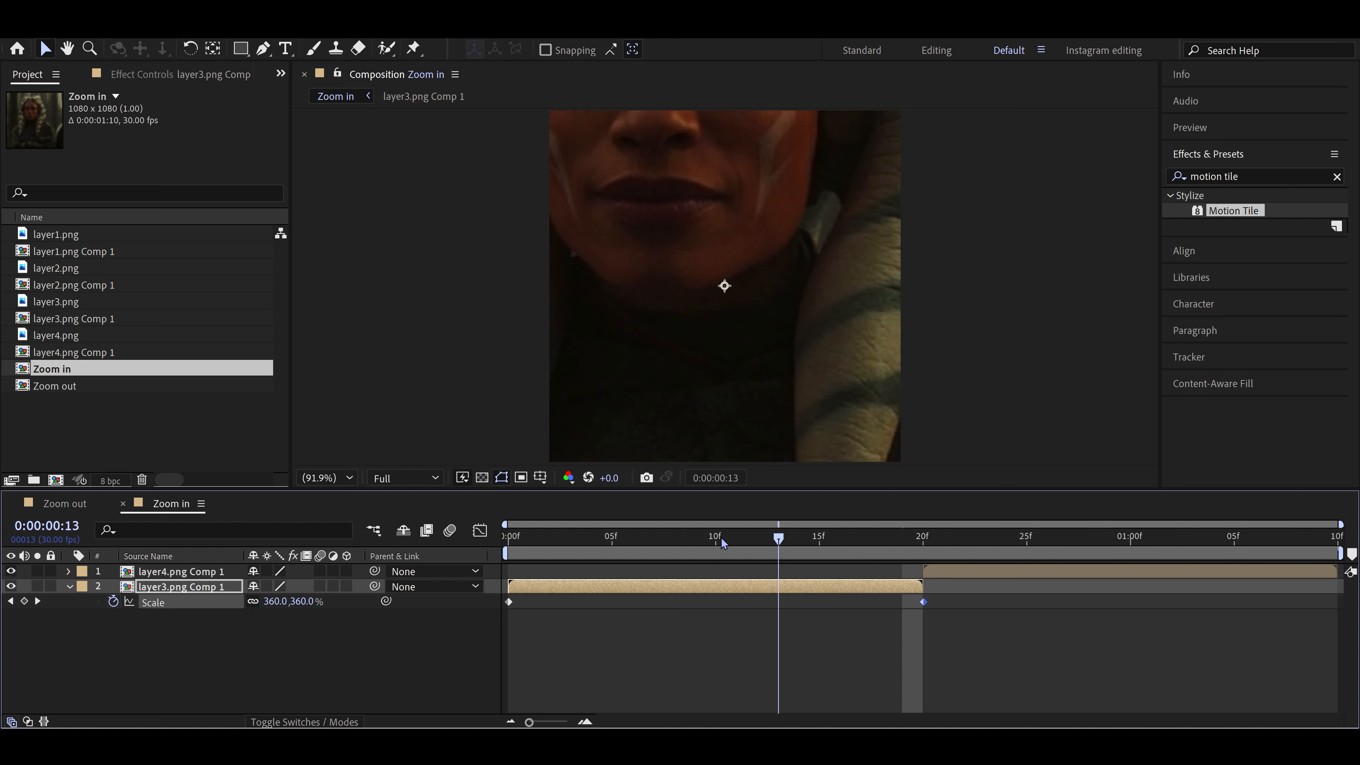
pyautogui.moveTo(722, 542); pyautogui.dragTo(545, 525)
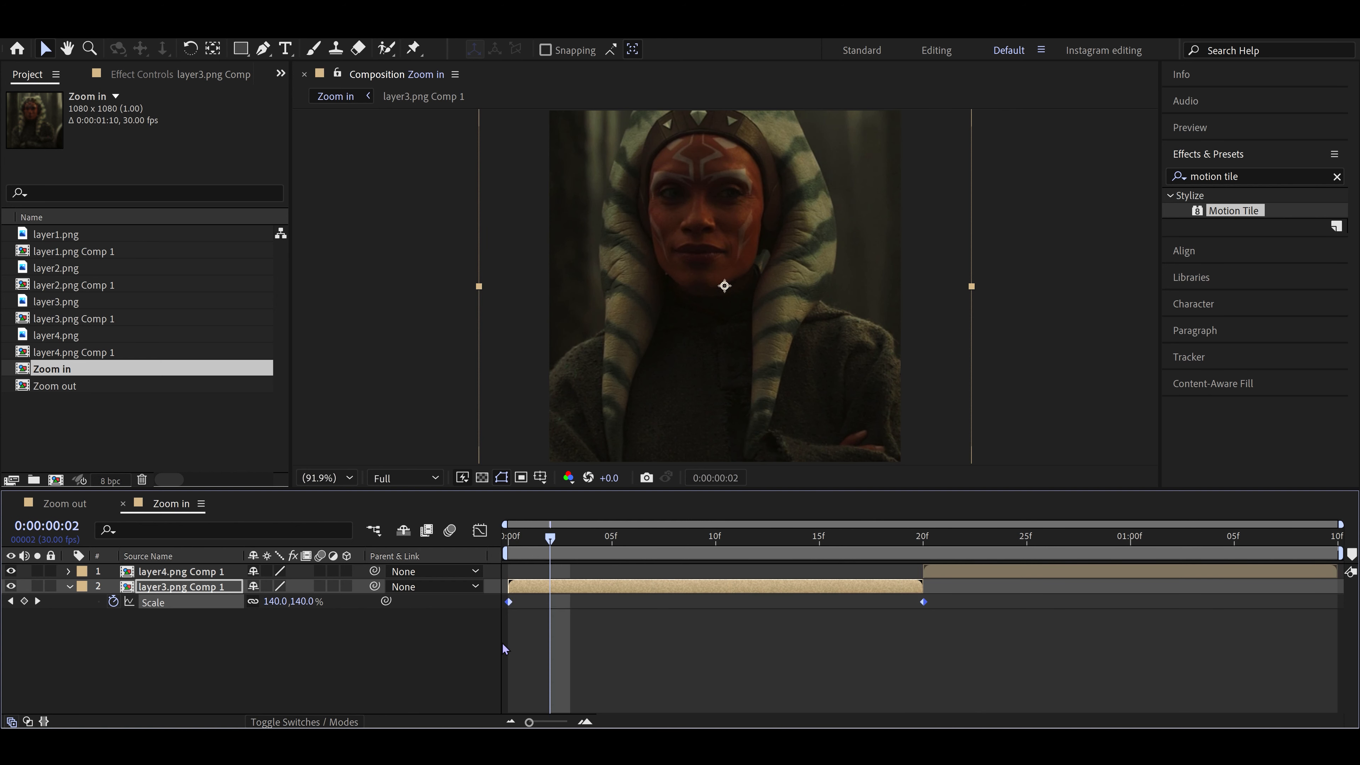
pyautogui.press('F9')
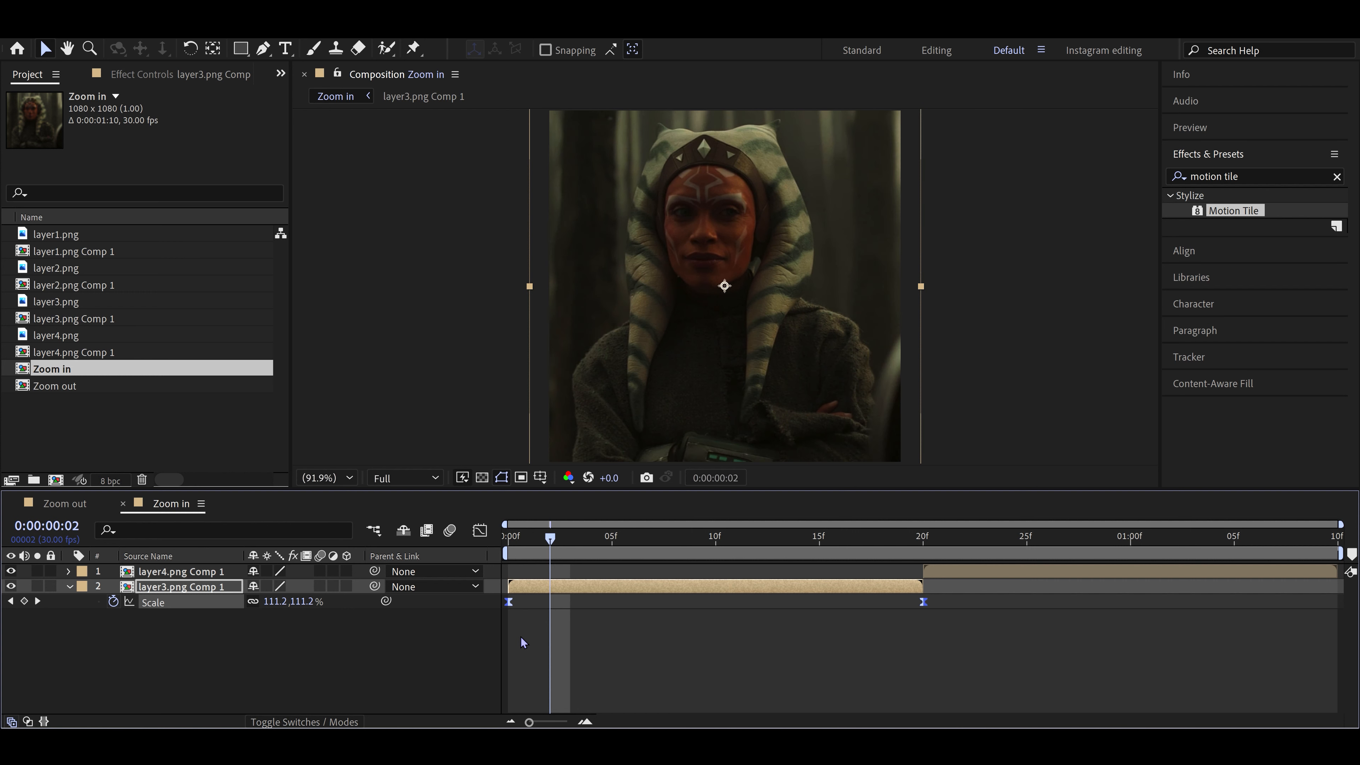
# Step: Reshape the Scale curve of layer3.png Comp 1 to start flat and rise steeply just before frame 20, and preview it
pyautogui.click(480, 530)
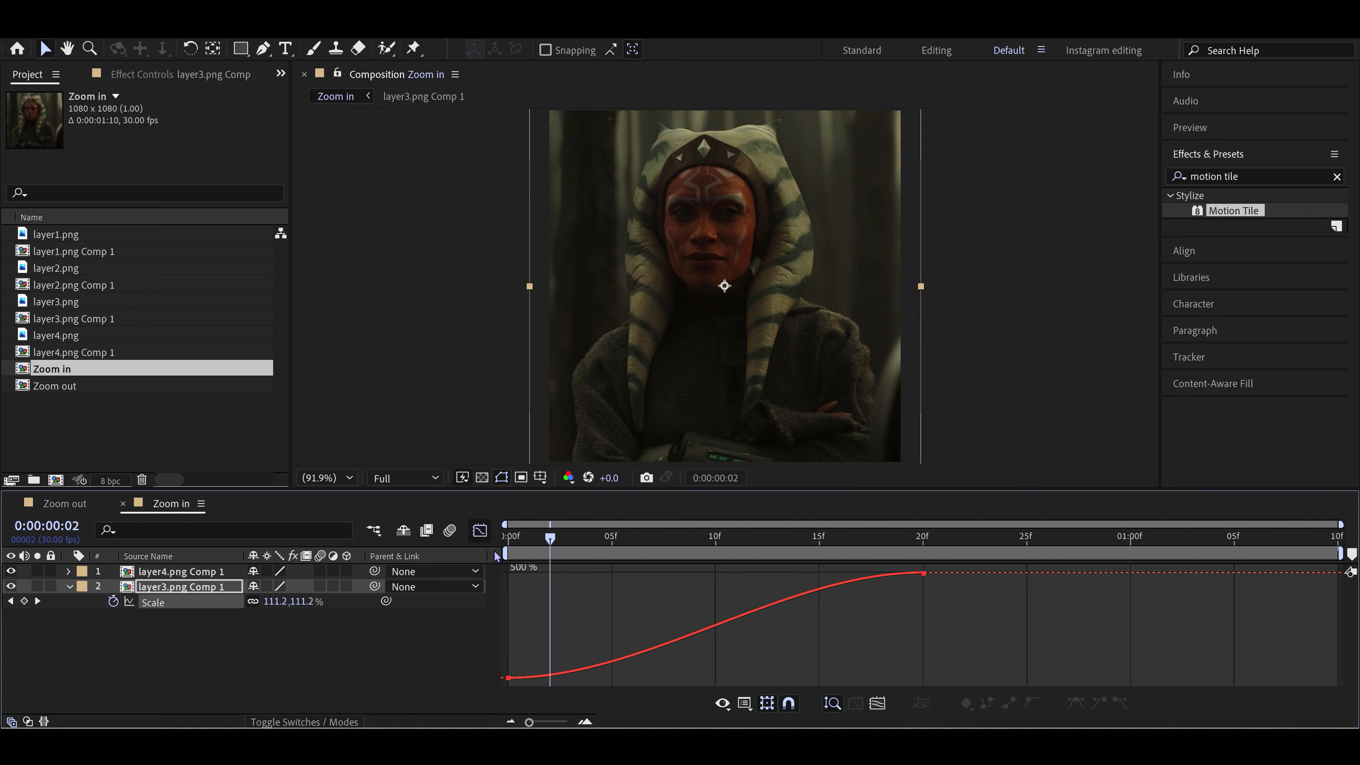
pyautogui.click(506, 679)
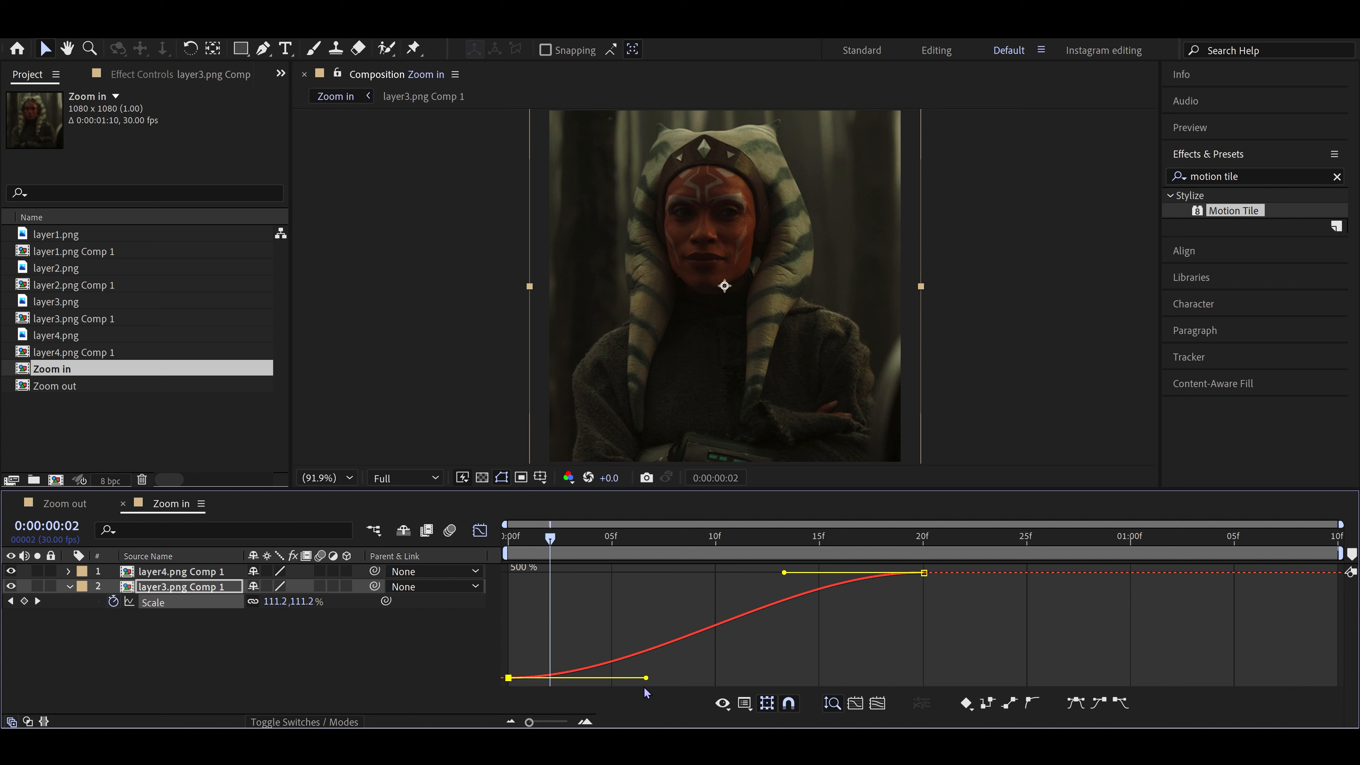
pyautogui.moveTo(647, 677); pyautogui.dragTo(844, 678)
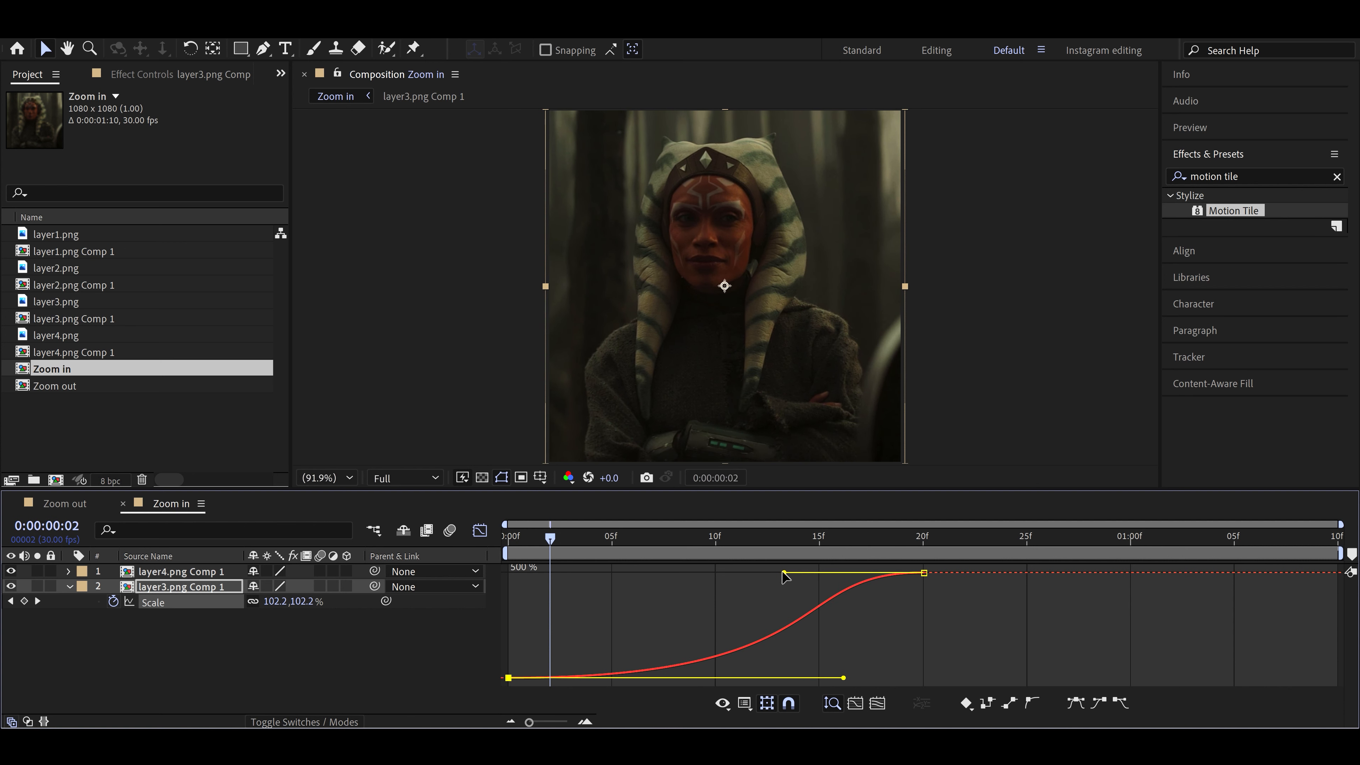
pyautogui.moveTo(783, 573); pyautogui.dragTo(916, 670)
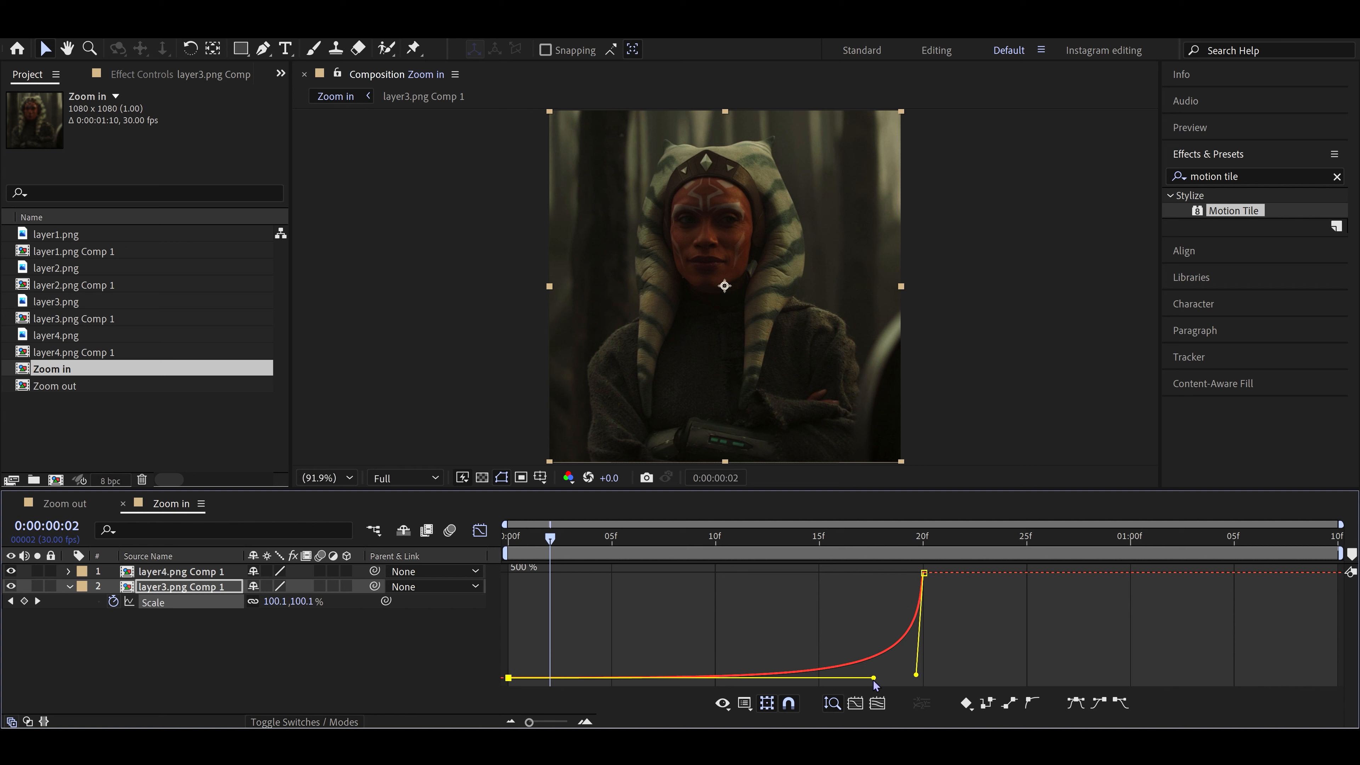
pyautogui.press('space')
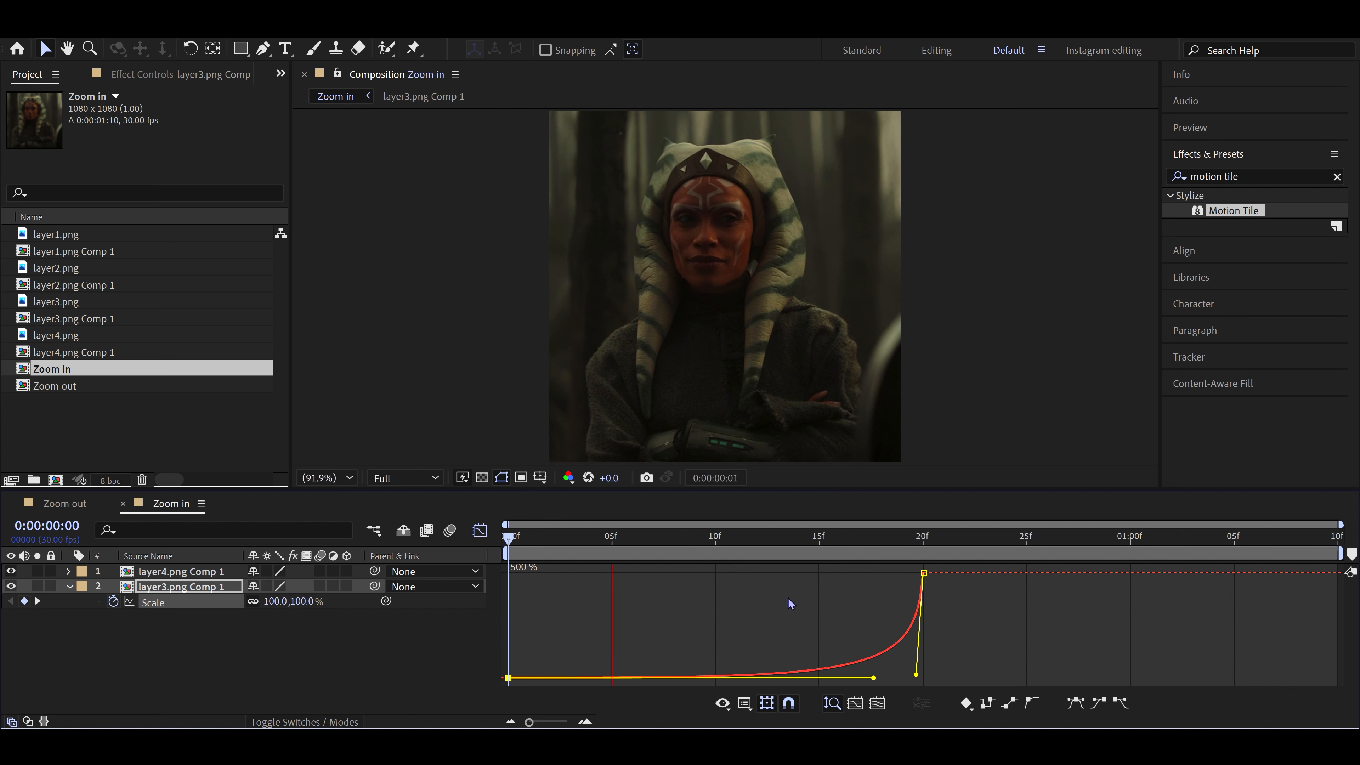
pyautogui.click(480, 531)
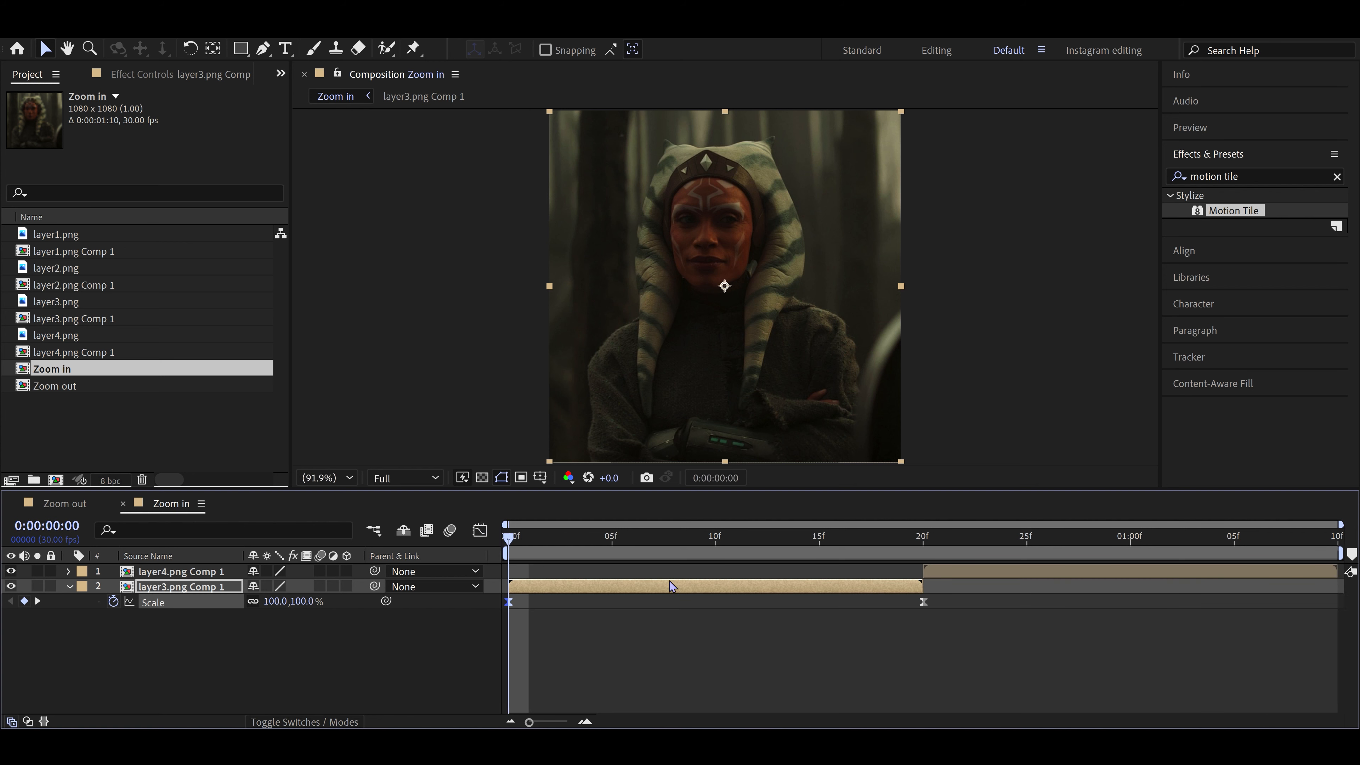
# Step: Add a 25% Scale keyframe to layer4.png Comp 1 at frame 20
pyautogui.click(825, 664)
pyautogui.click(927, 552)
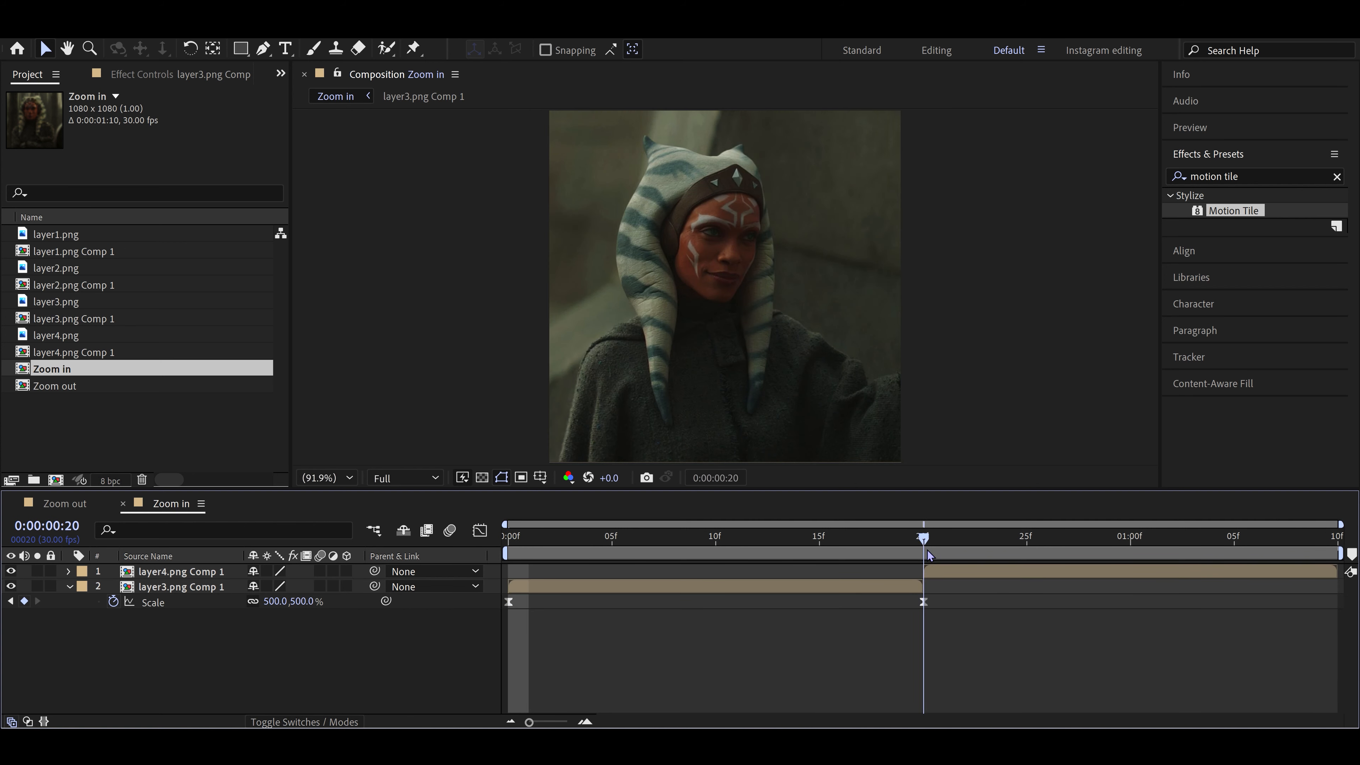
pyautogui.click(936, 573)
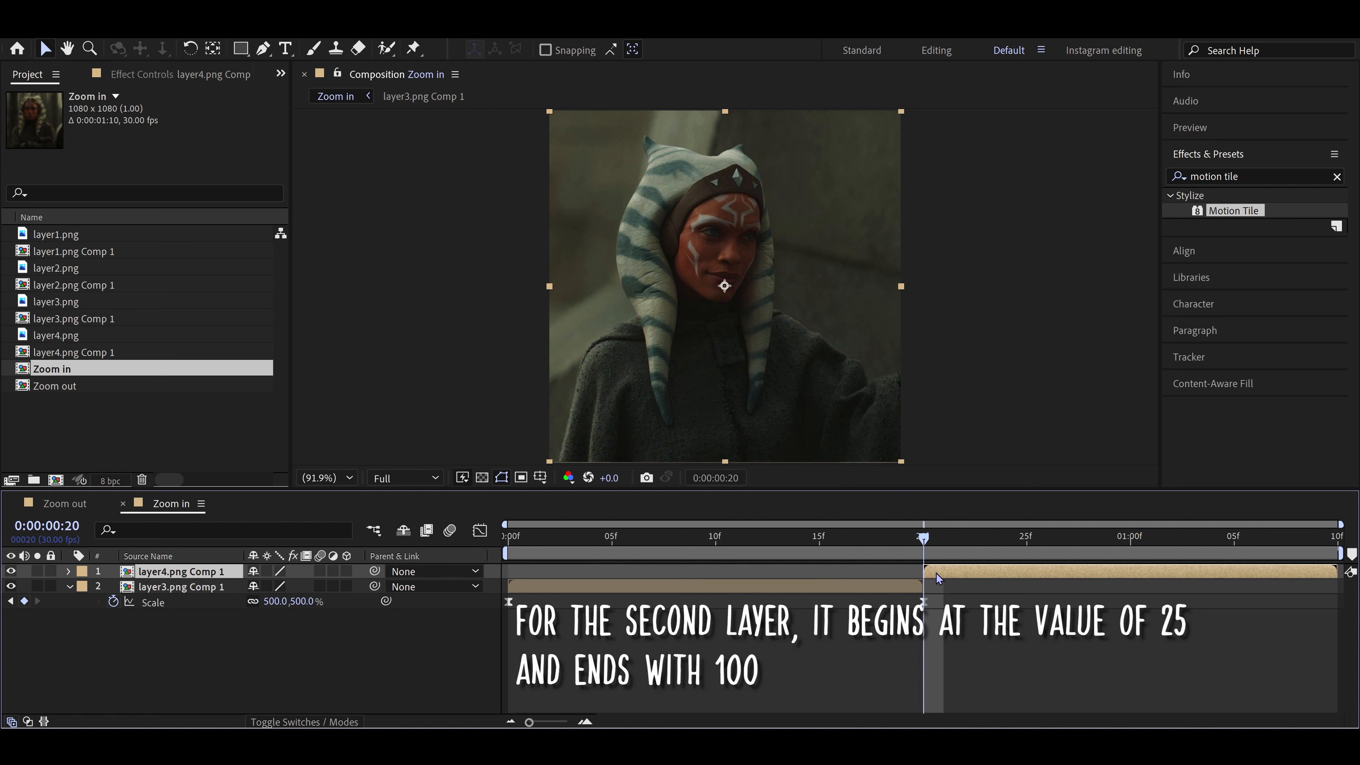
pyautogui.press('s')
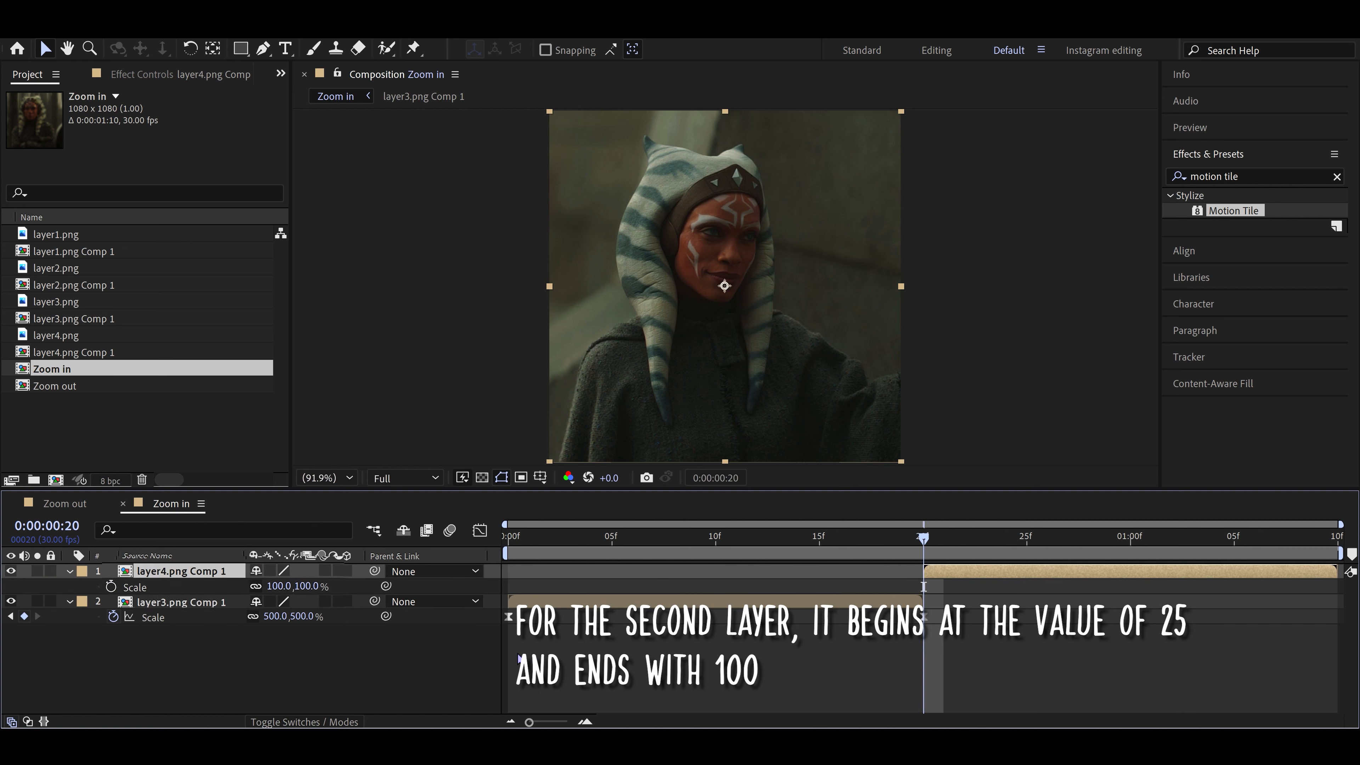
pyautogui.click(792, 698)
pyautogui.click(54, 587)
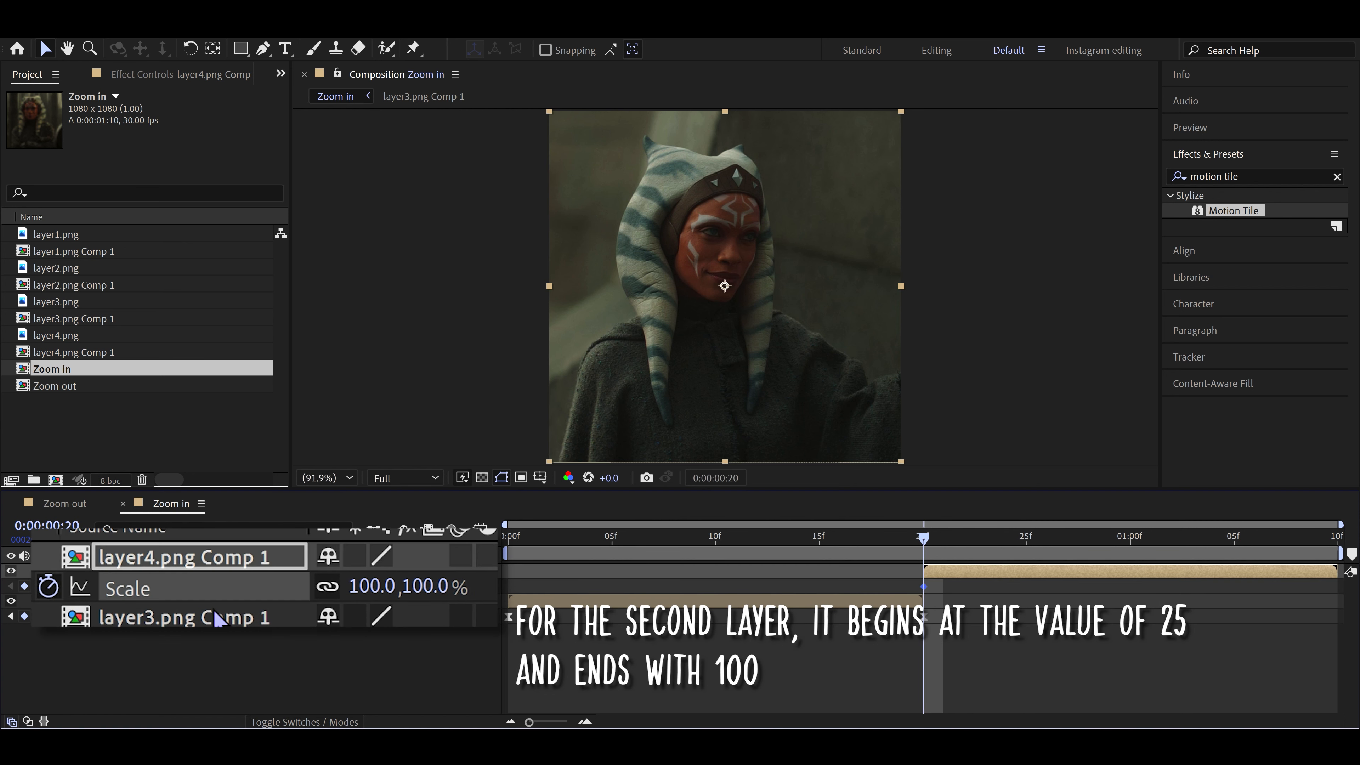
pyautogui.click(372, 585)
pyautogui.write('25')
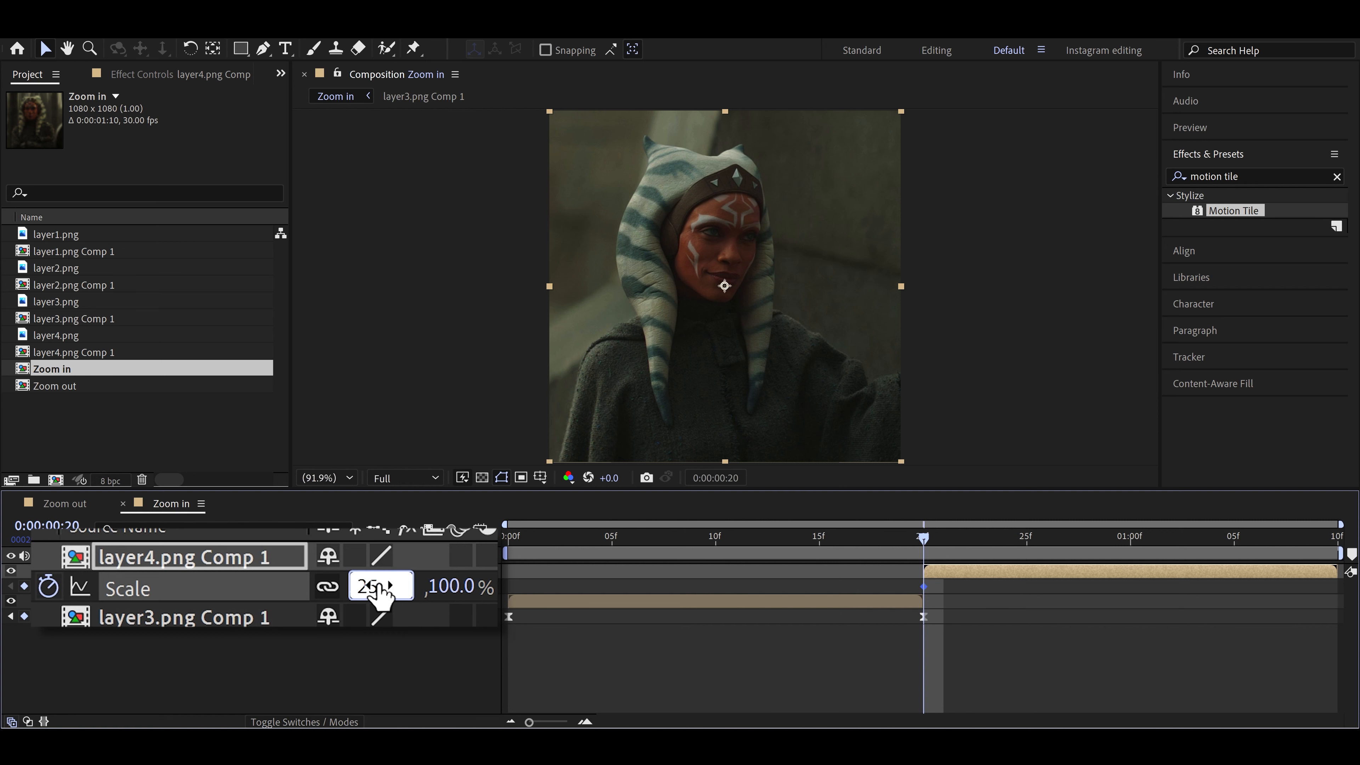
pyautogui.press('Return')
pyautogui.click(1043, 667)
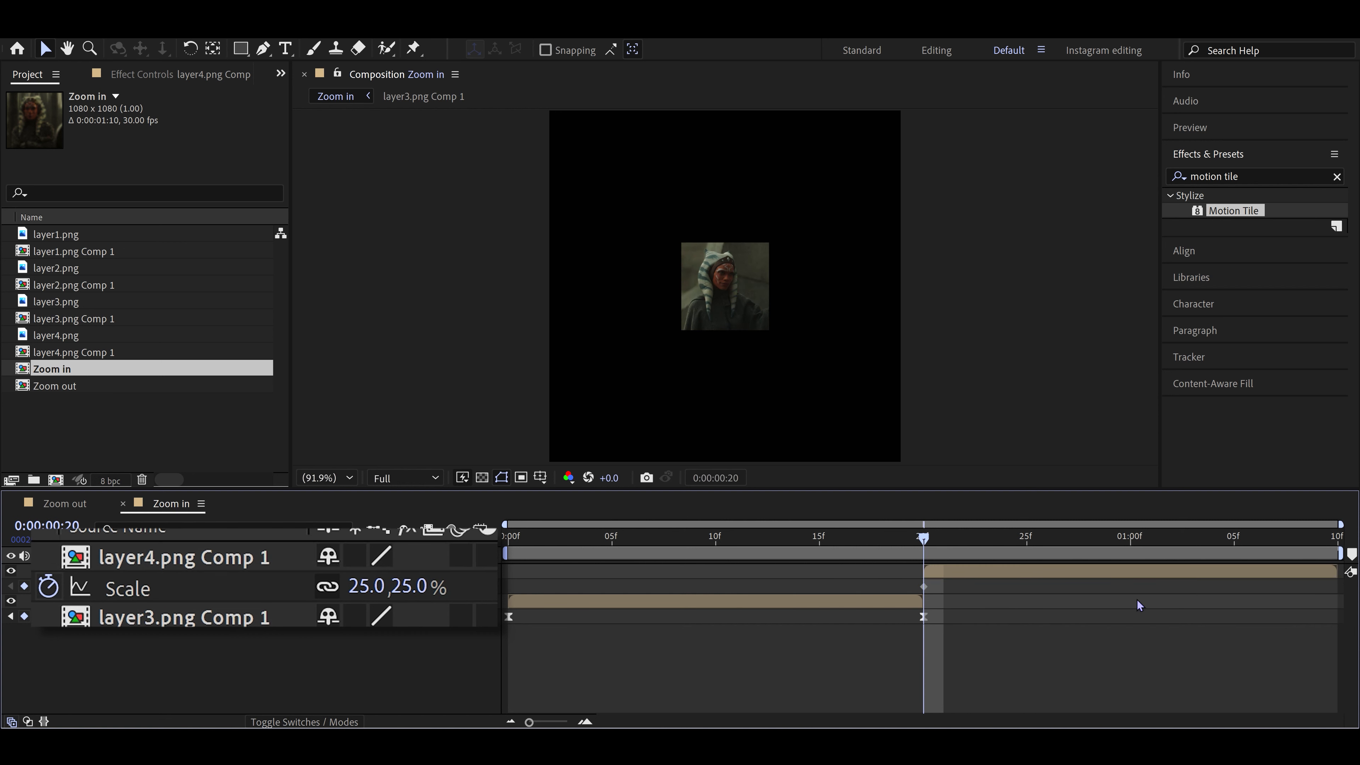
# Step: Add a 100% Scale keyframe to layer4.png Comp 1 at 0:00:01:09
pyautogui.press('space')
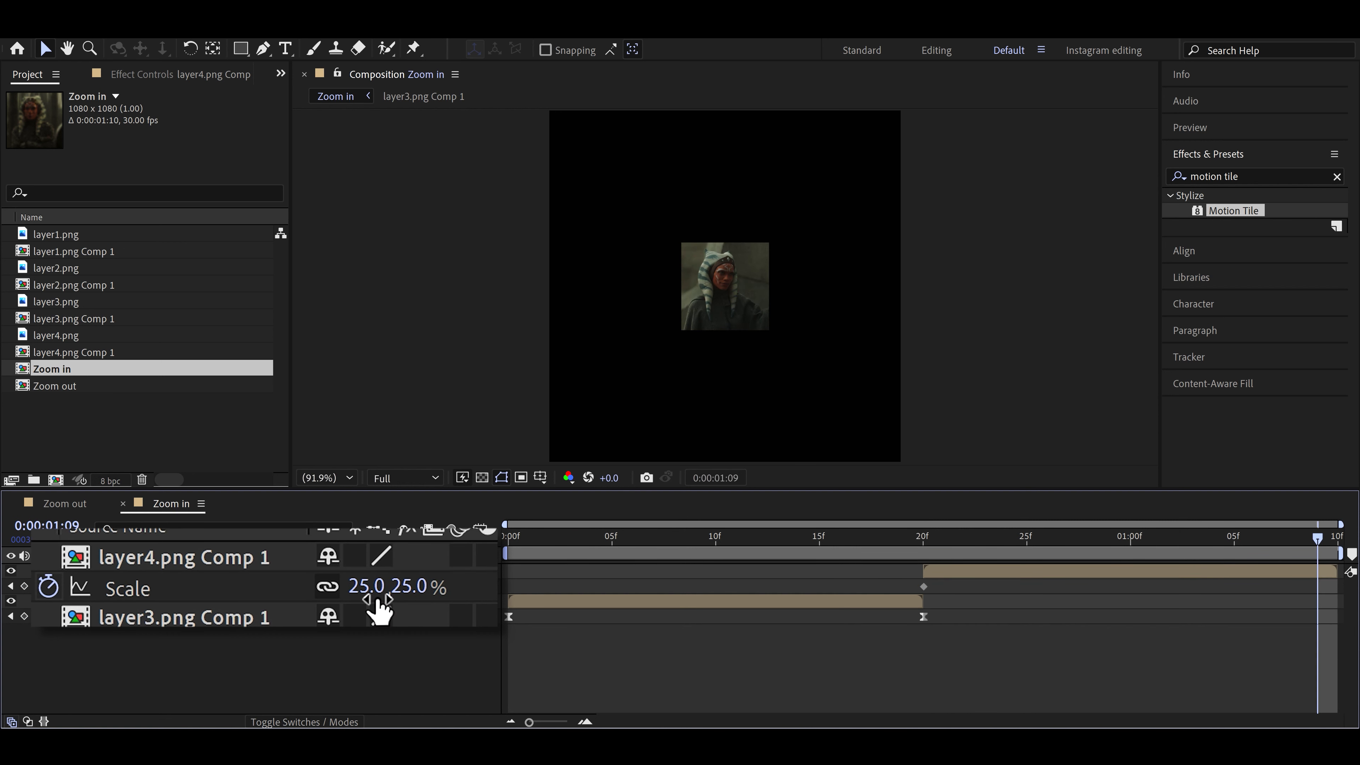
pyautogui.click(368, 588)
pyautogui.write('100')
pyautogui.press('Return')
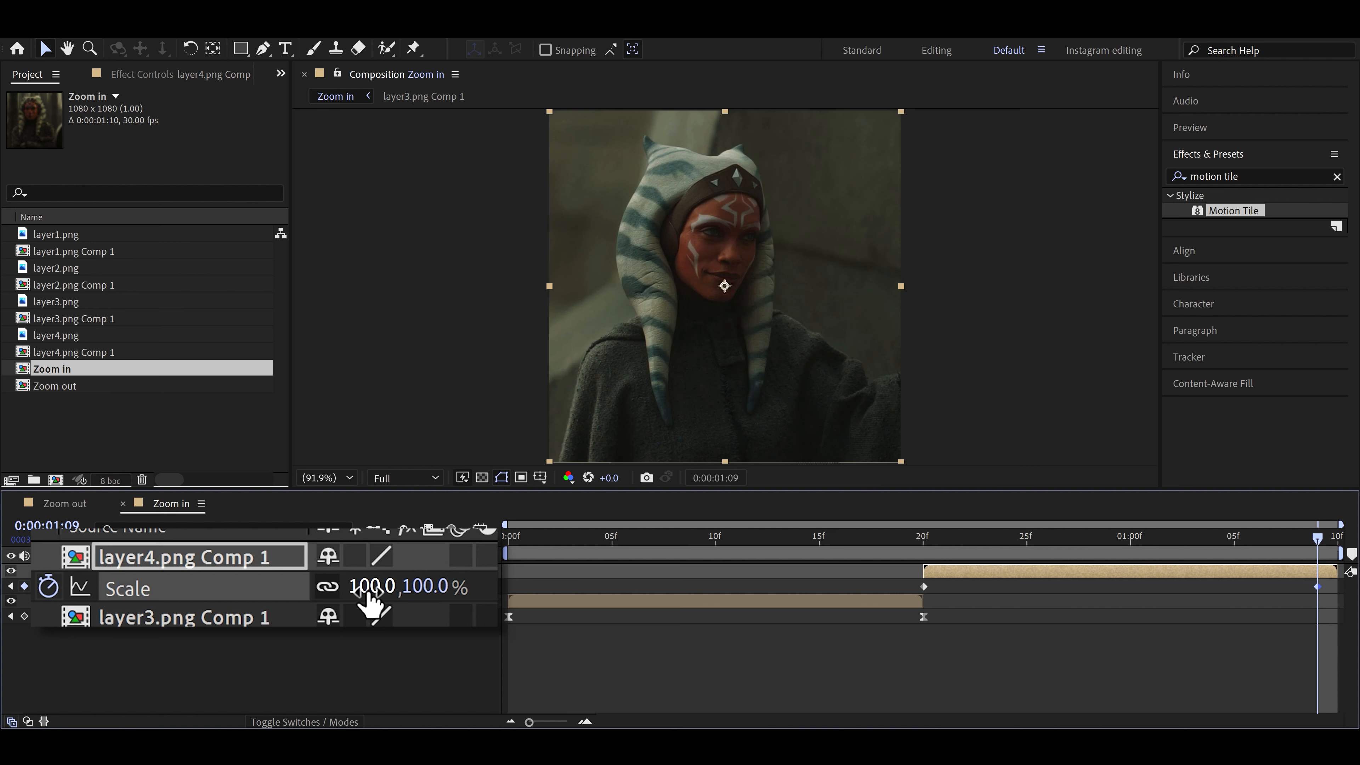
# Step: Apply Easy Ease to both Scale keyframes of layer4.png Comp 1
pyautogui.moveTo(1027, 546); pyautogui.dragTo(986, 546)
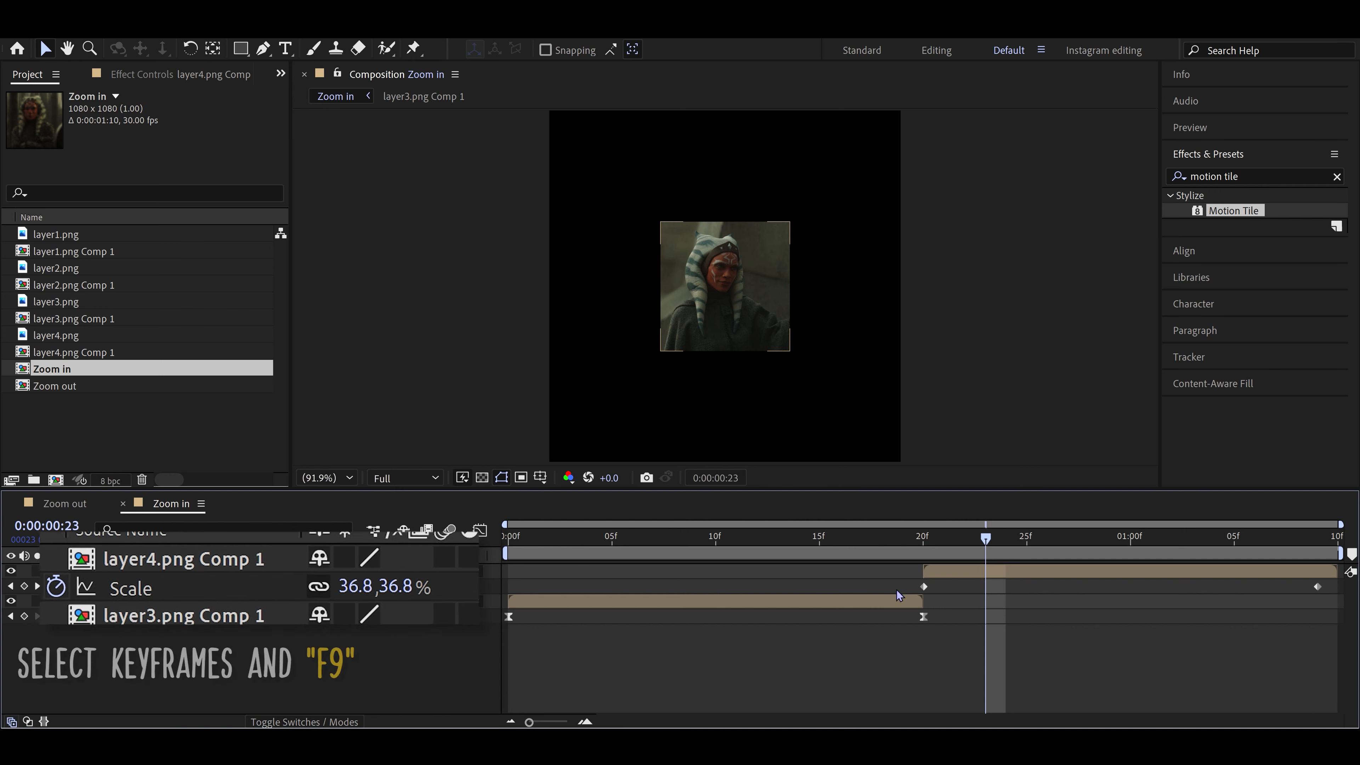
pyautogui.moveTo(901, 586); pyautogui.dragTo(1330, 602)
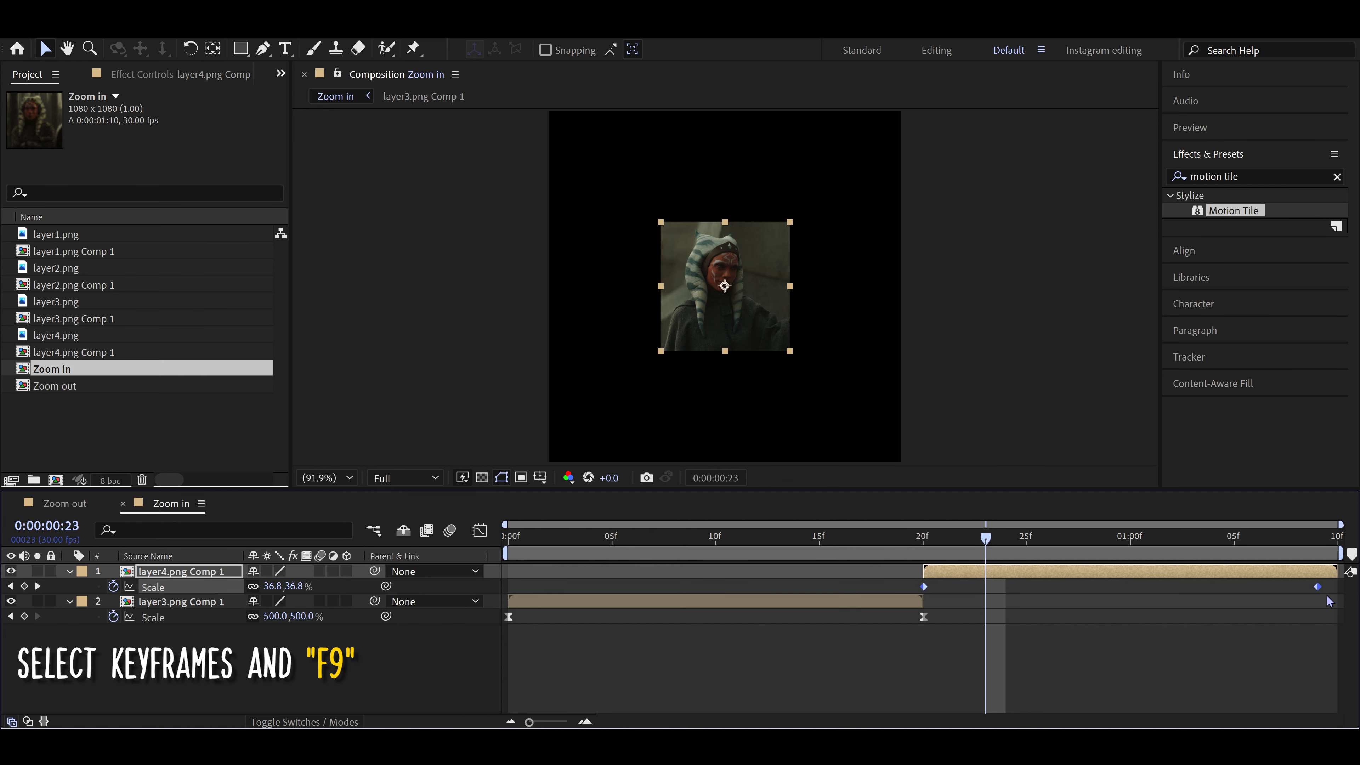
pyautogui.press('F9')
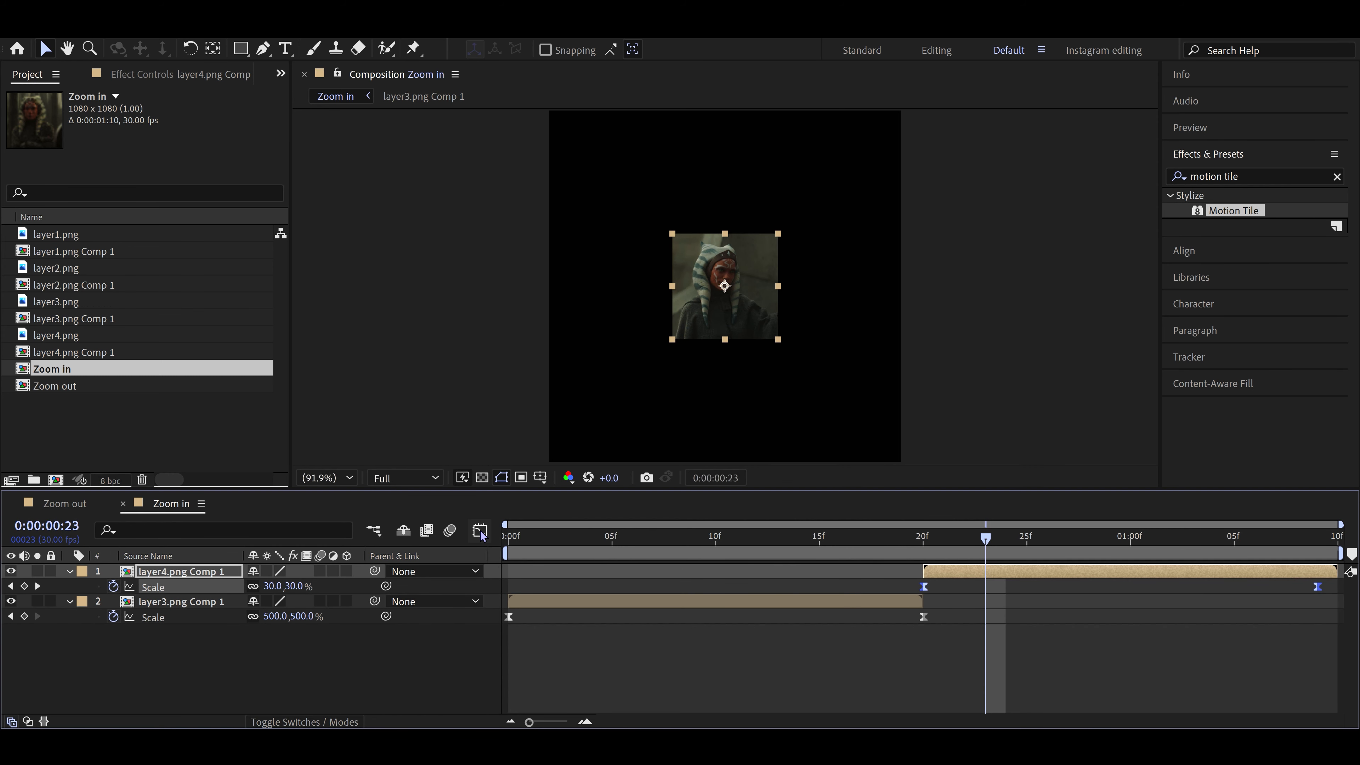
# Step: Reshape the Scale curve of layer4.png Comp 1 to rise steeply right after frame 20 and flatten toward the end
pyautogui.hotkey('shift', 'F3')
pyautogui.click(924, 679)
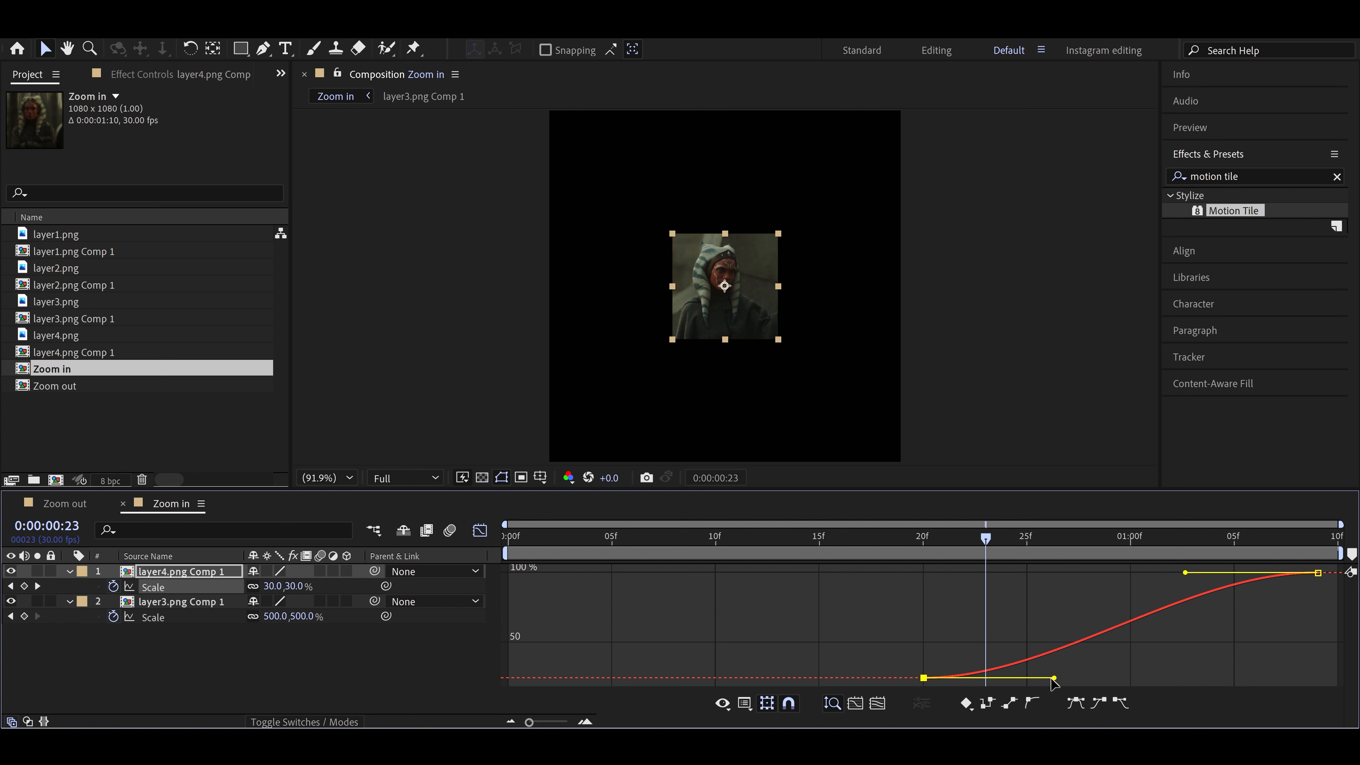
pyautogui.moveTo(1054, 678); pyautogui.dragTo(929, 573)
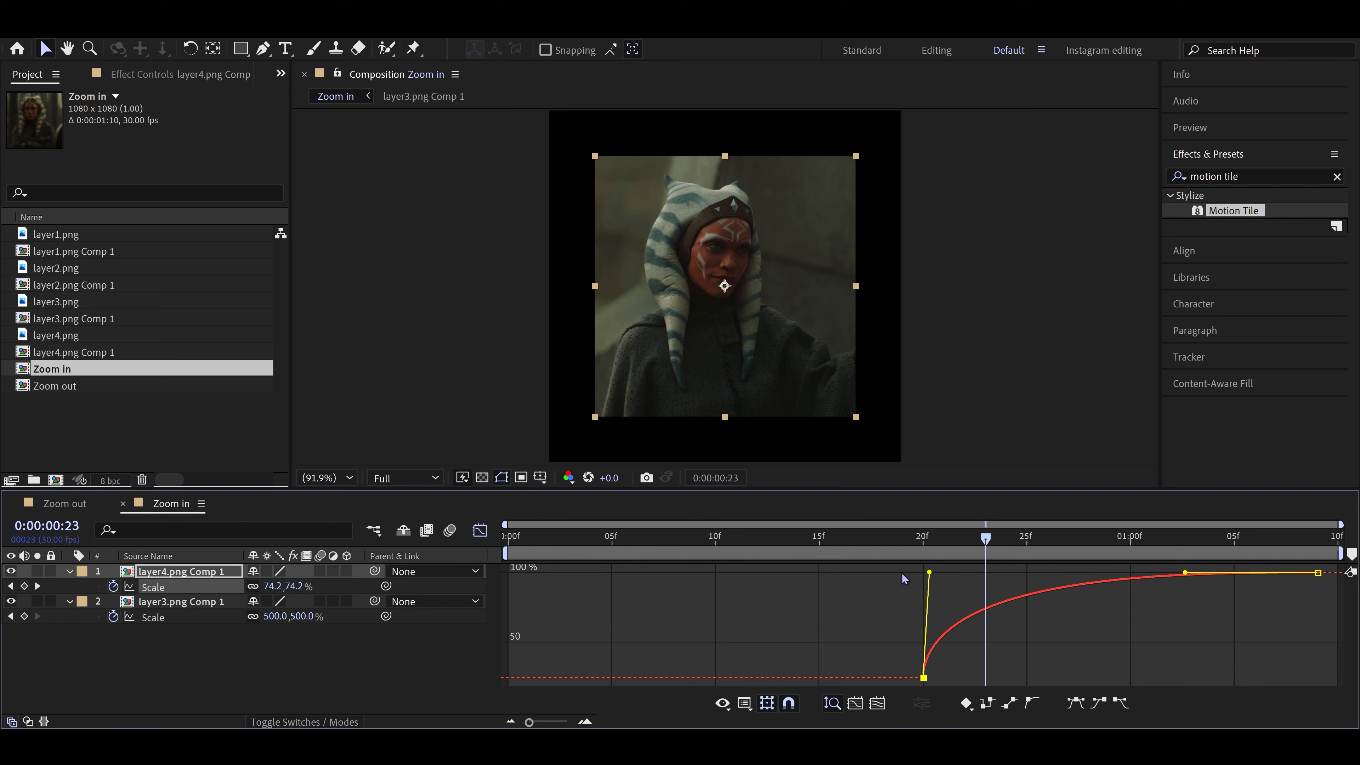
pyautogui.moveTo(1184, 576); pyautogui.dragTo(528, 524)
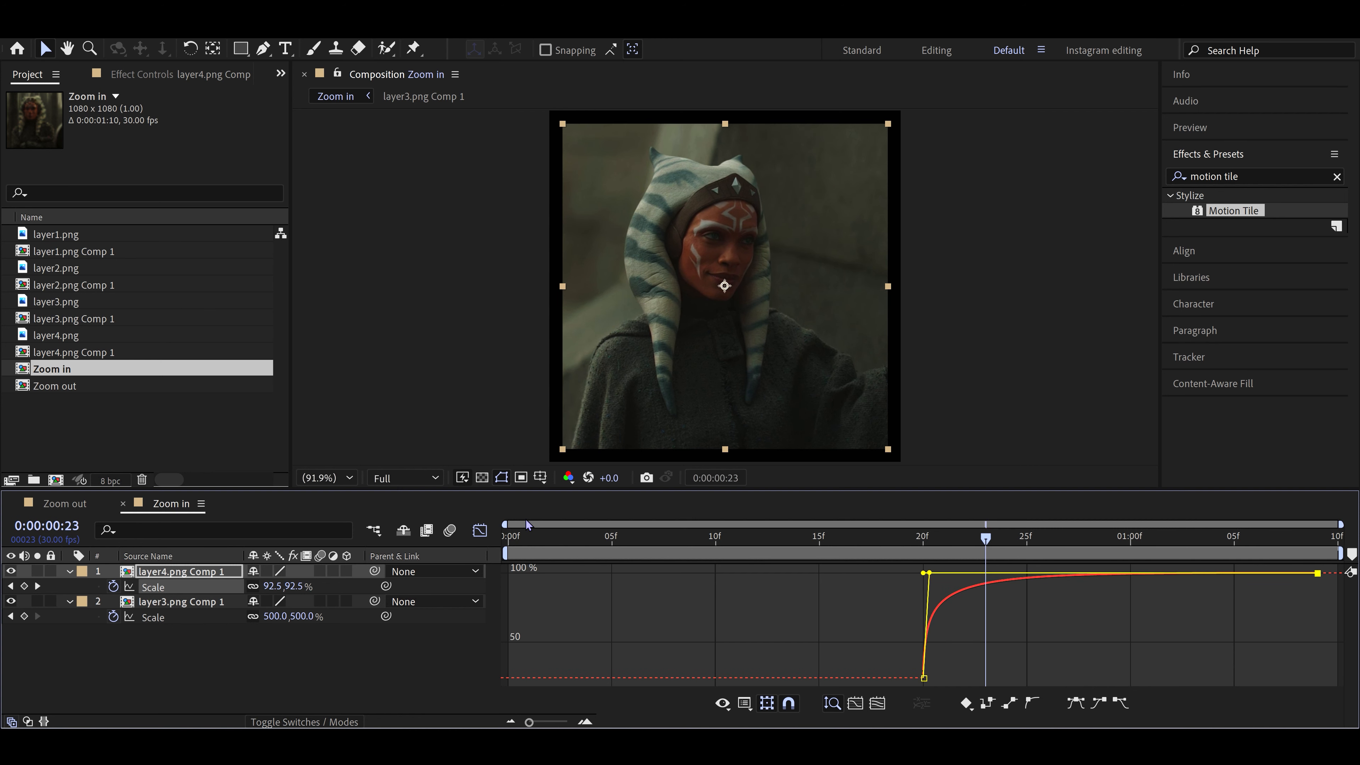
pyautogui.click(474, 533)
# Step: Preview the zoom-in transition from the first frame and go to frame 21
pyautogui.press('space')
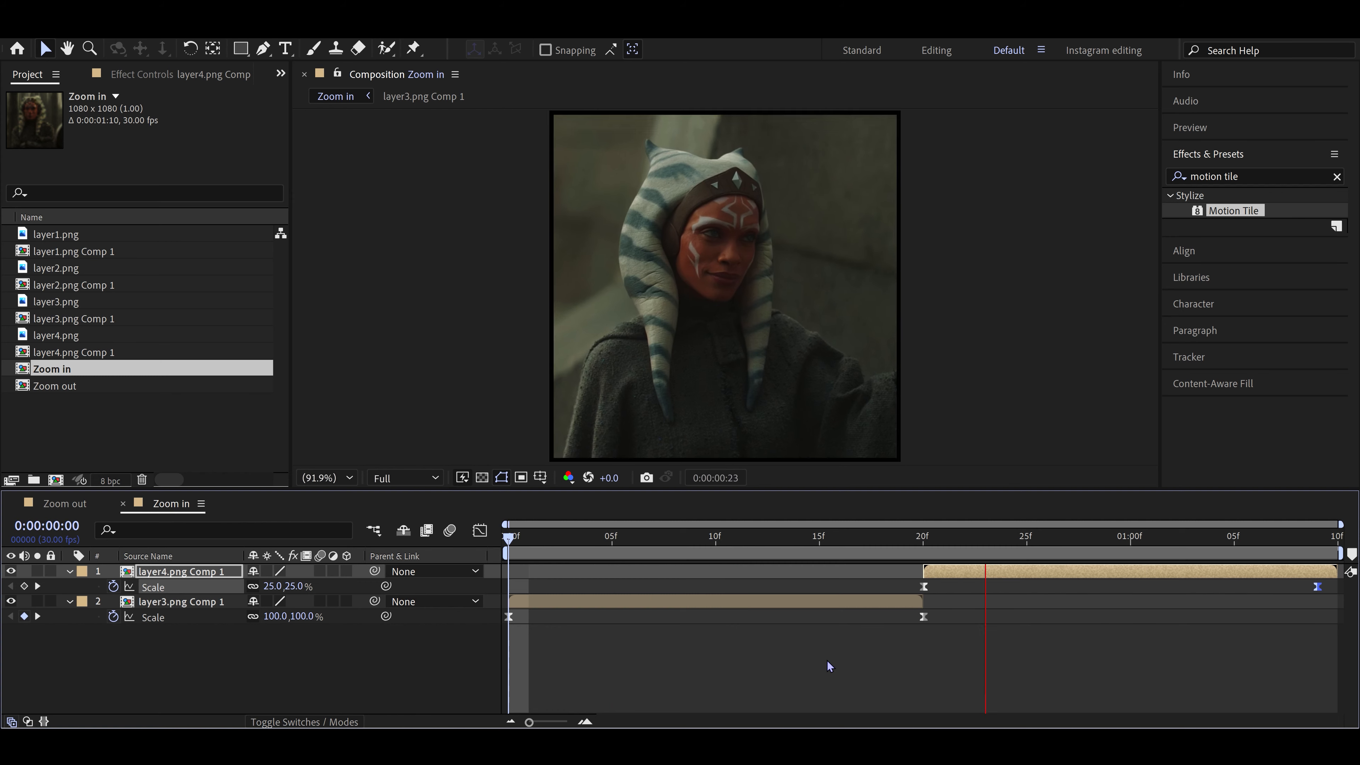
pyautogui.press('space')
pyautogui.click(939, 539)
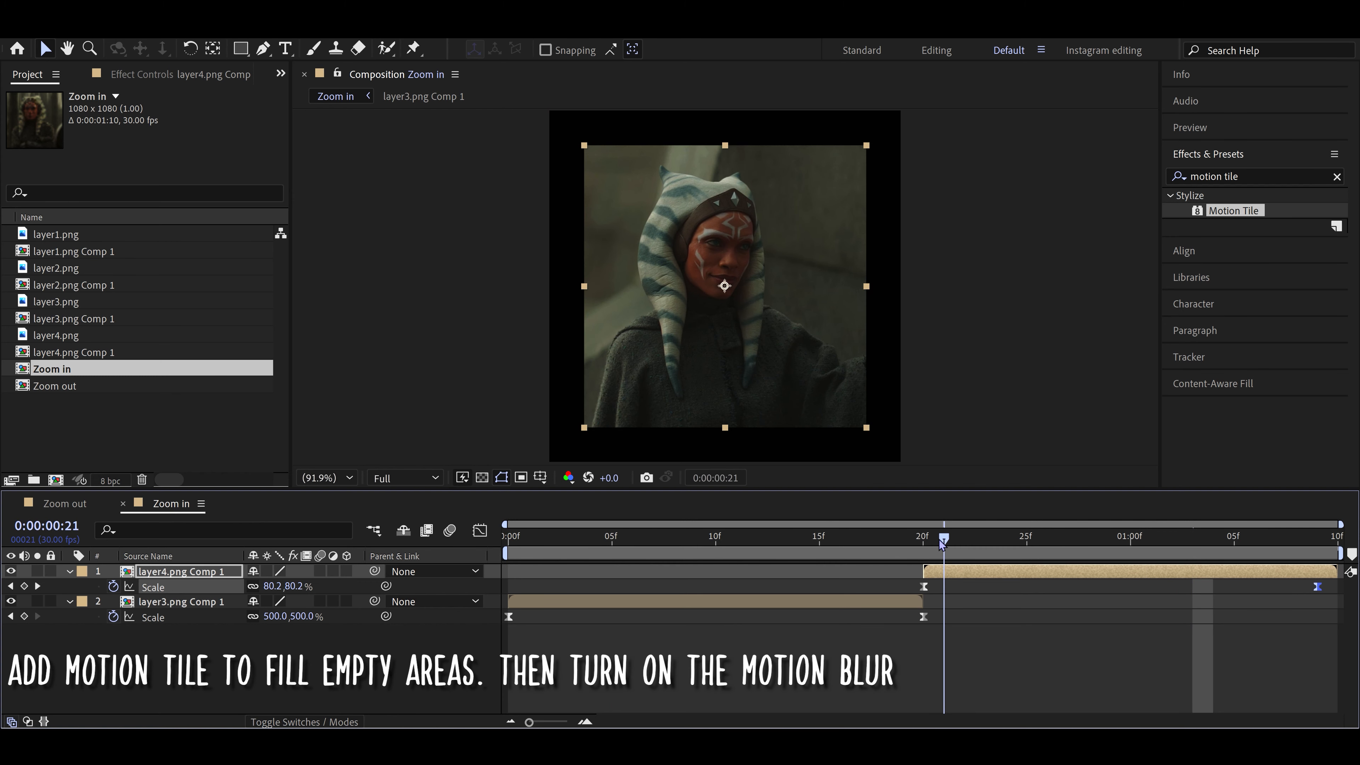
# Step: Apply Motion Tile to layer4.png Comp 1 with Output Width and Output Height at 300 and Mirror Edges enabled
pyautogui.moveTo(1206, 232); pyautogui.dragTo(963, 570)
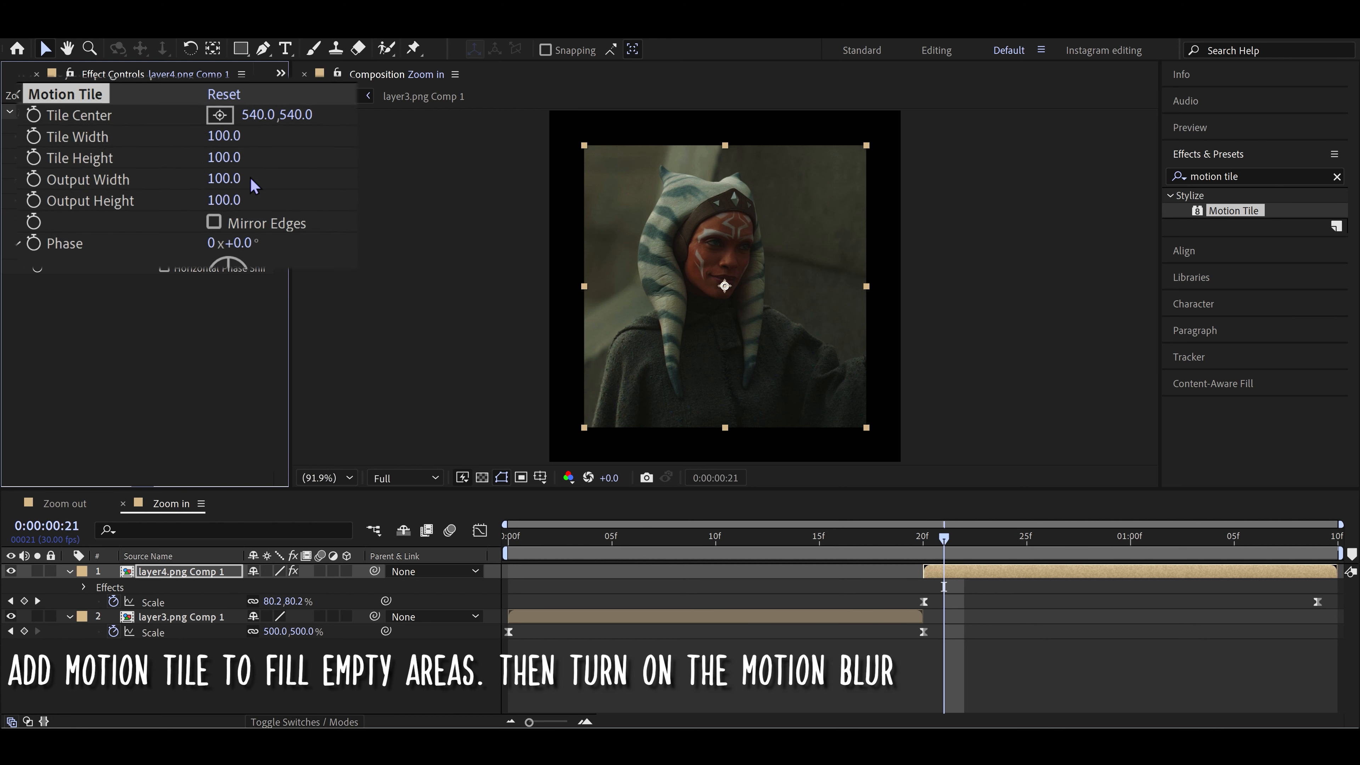
pyautogui.click(177, 170)
pyautogui.write('300')
pyautogui.press('Return')
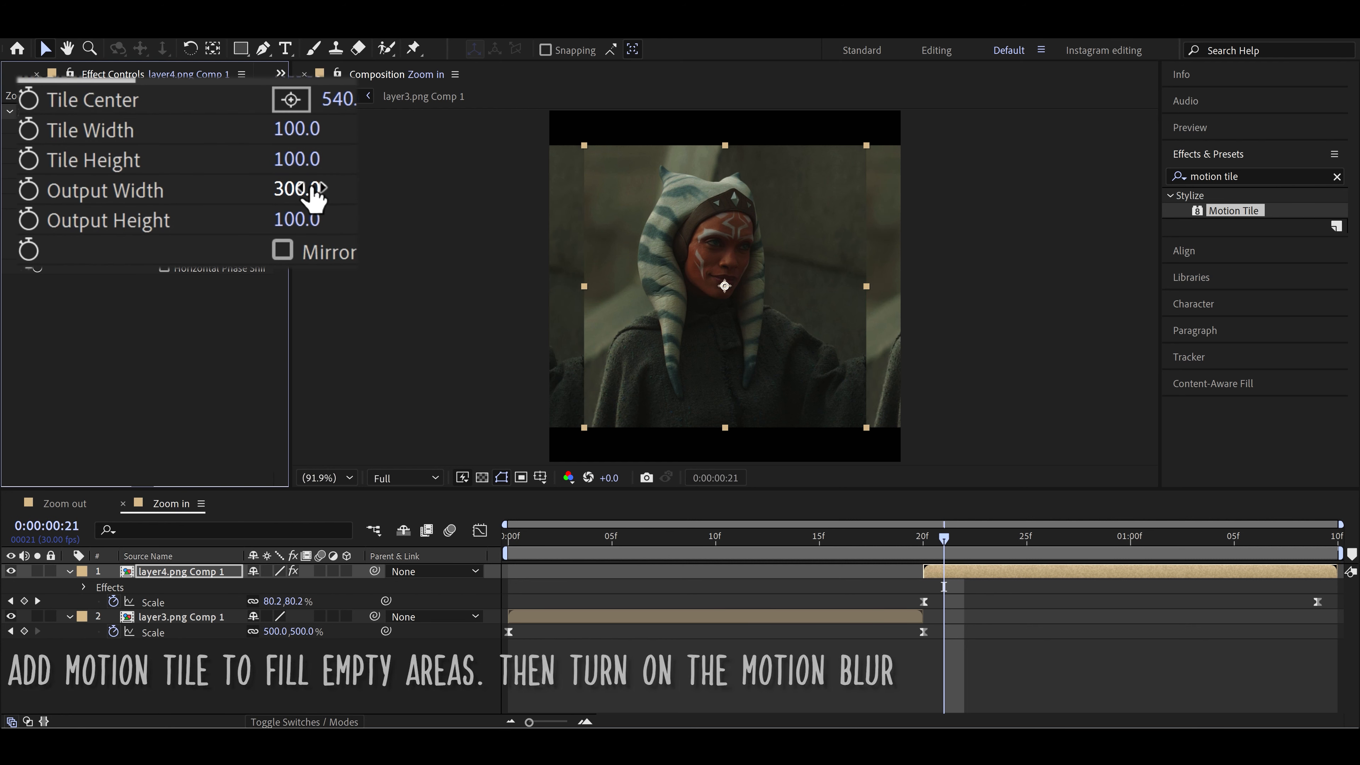
pyautogui.click(311, 223)
pyautogui.write('3')
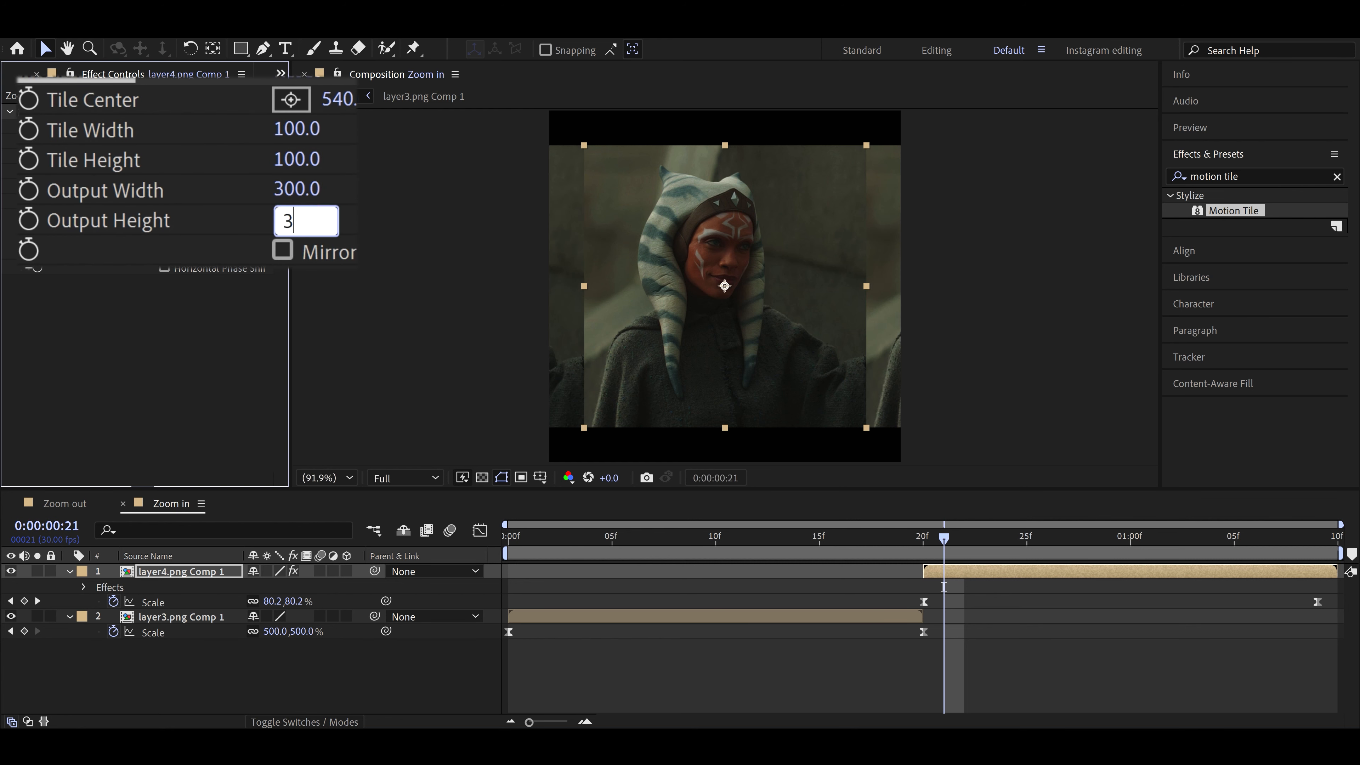
pyautogui.write('00')
pyautogui.press('Return')
pyautogui.click(284, 250)
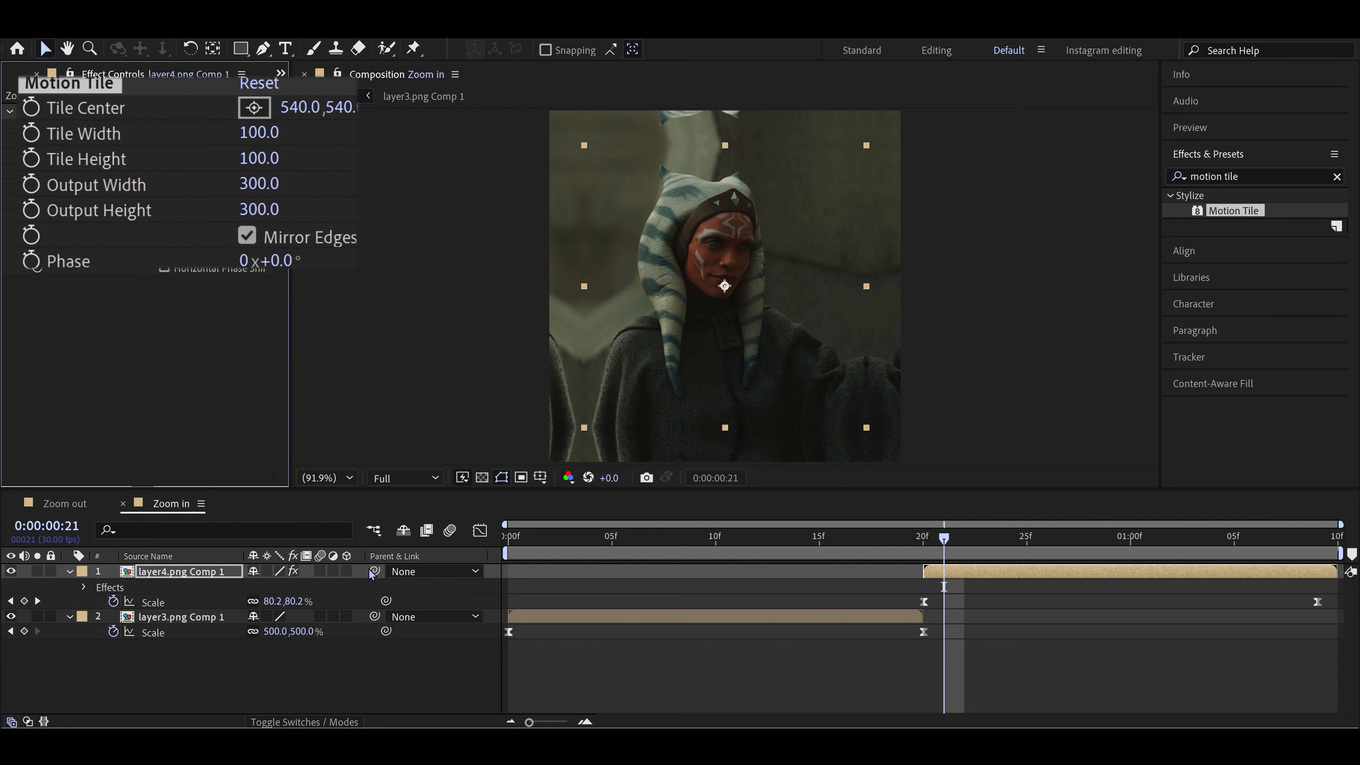
# Step: Collapse both layers' properties and enable motion blur for both layers and the Zoom in composition
pyautogui.click(69, 571)
pyautogui.click(70, 587)
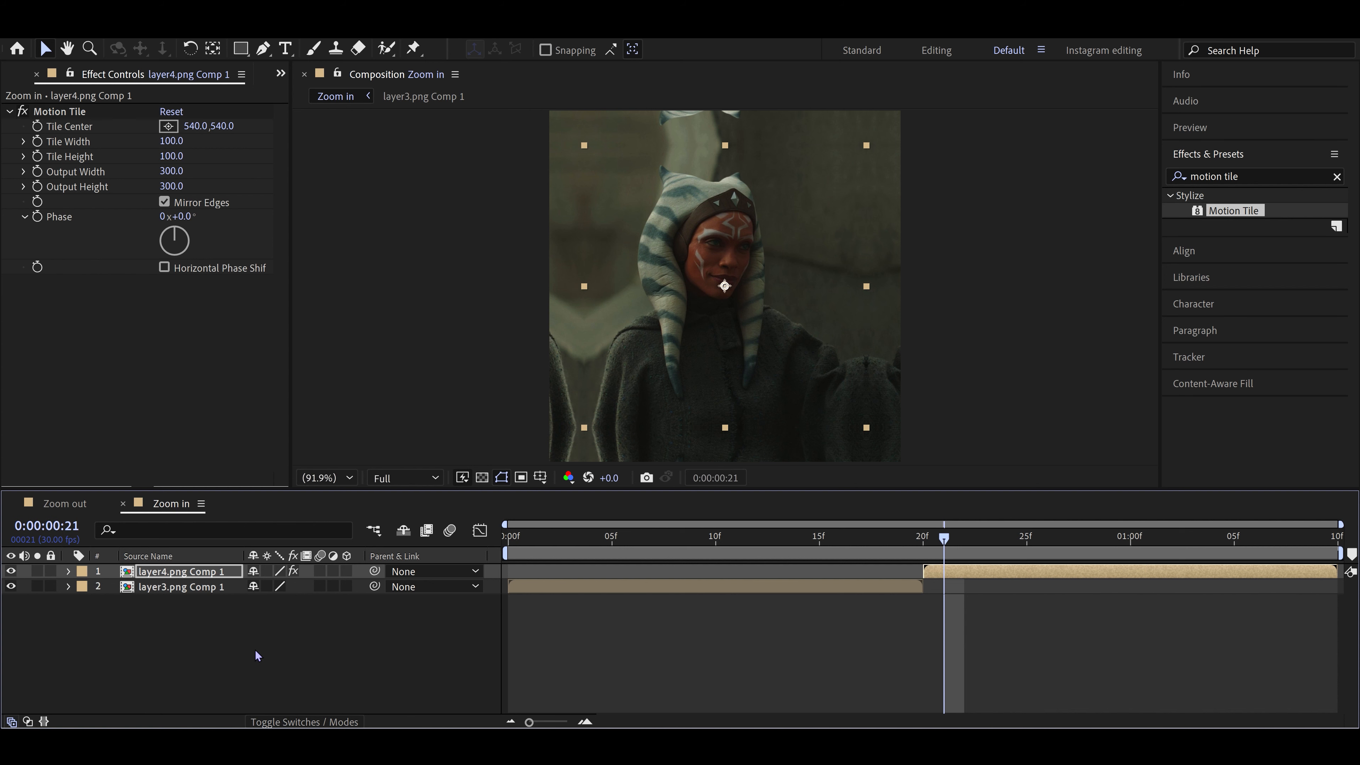
pyautogui.click(302, 599)
pyautogui.moveTo(317, 586); pyautogui.dragTo(320, 571)
pyautogui.click(449, 530)
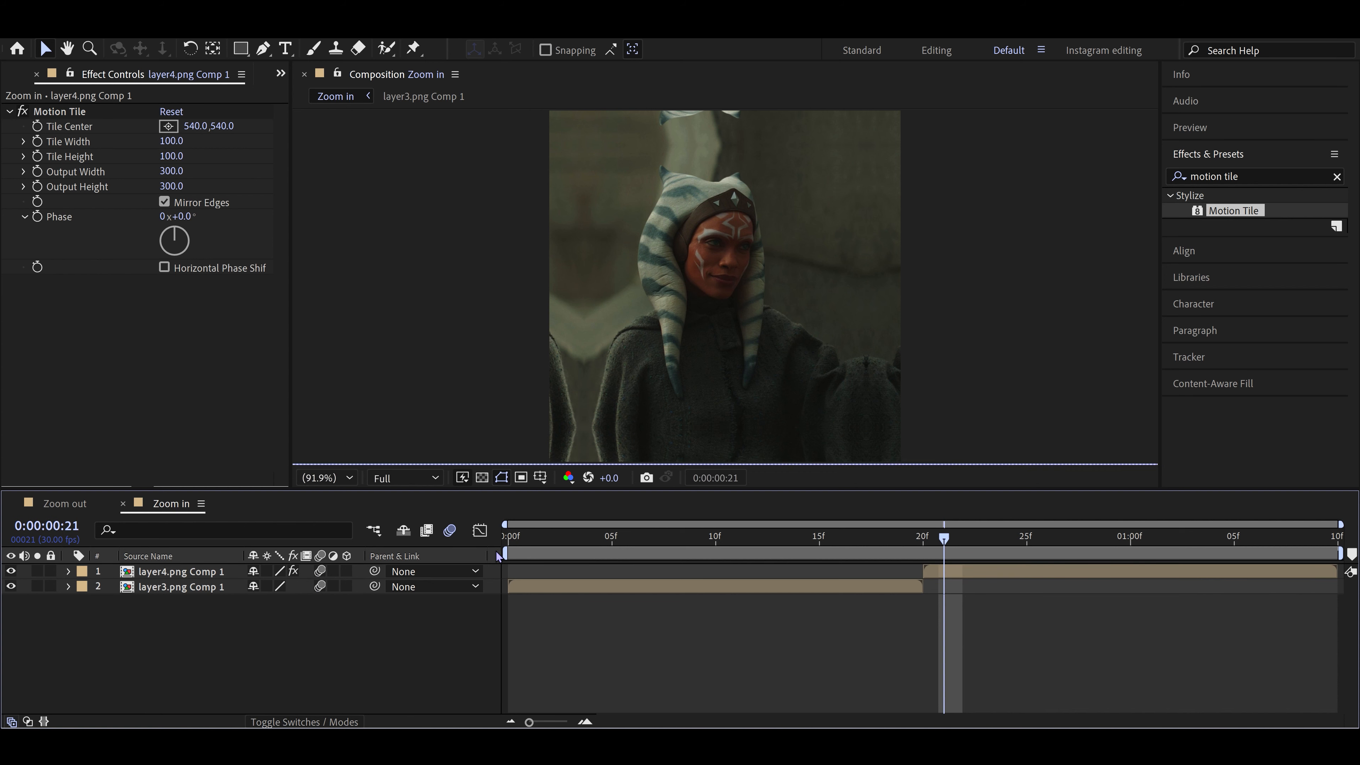
# Step: Preview the motion-blurred zoom-in transition from the first frame and inspect the cut at frame 20
pyautogui.click(520, 537)
pyautogui.moveTo(520, 537); pyautogui.dragTo(451, 534)
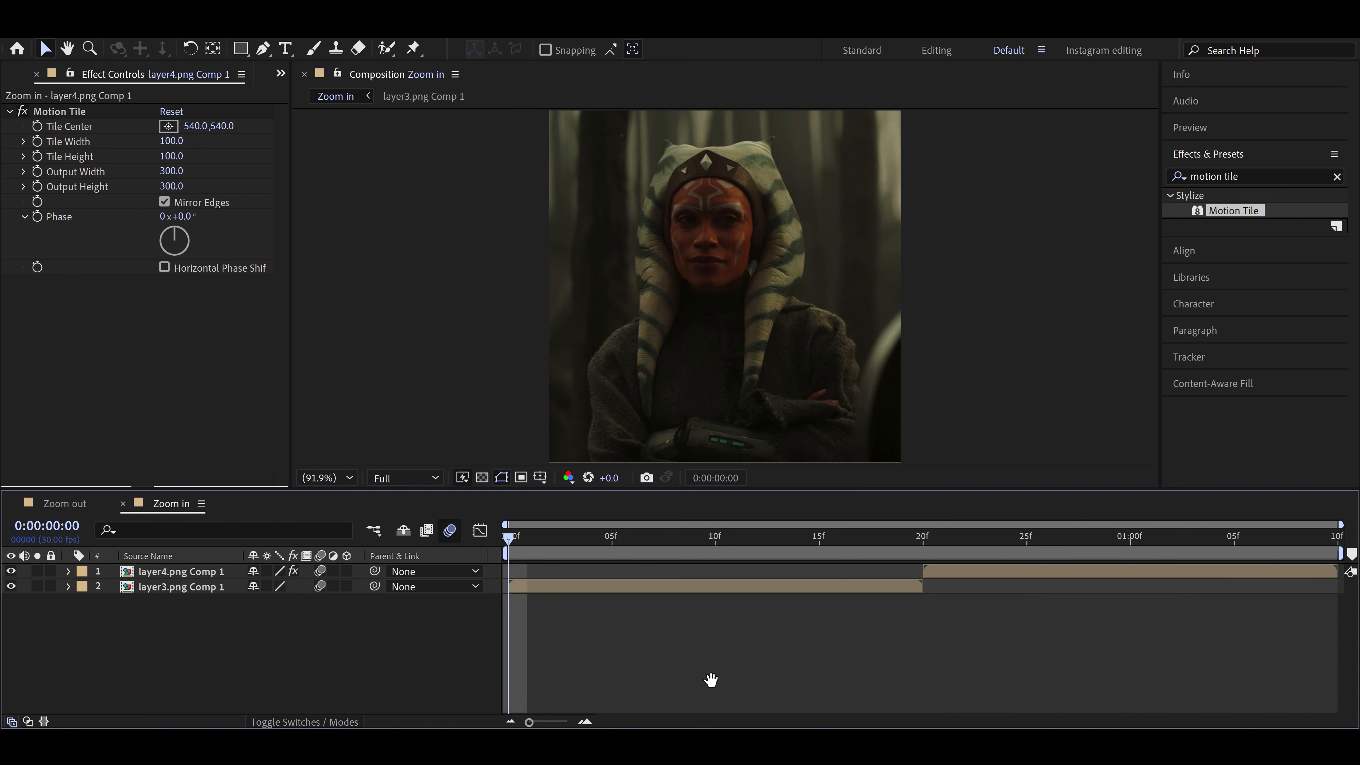
pyautogui.press('space')
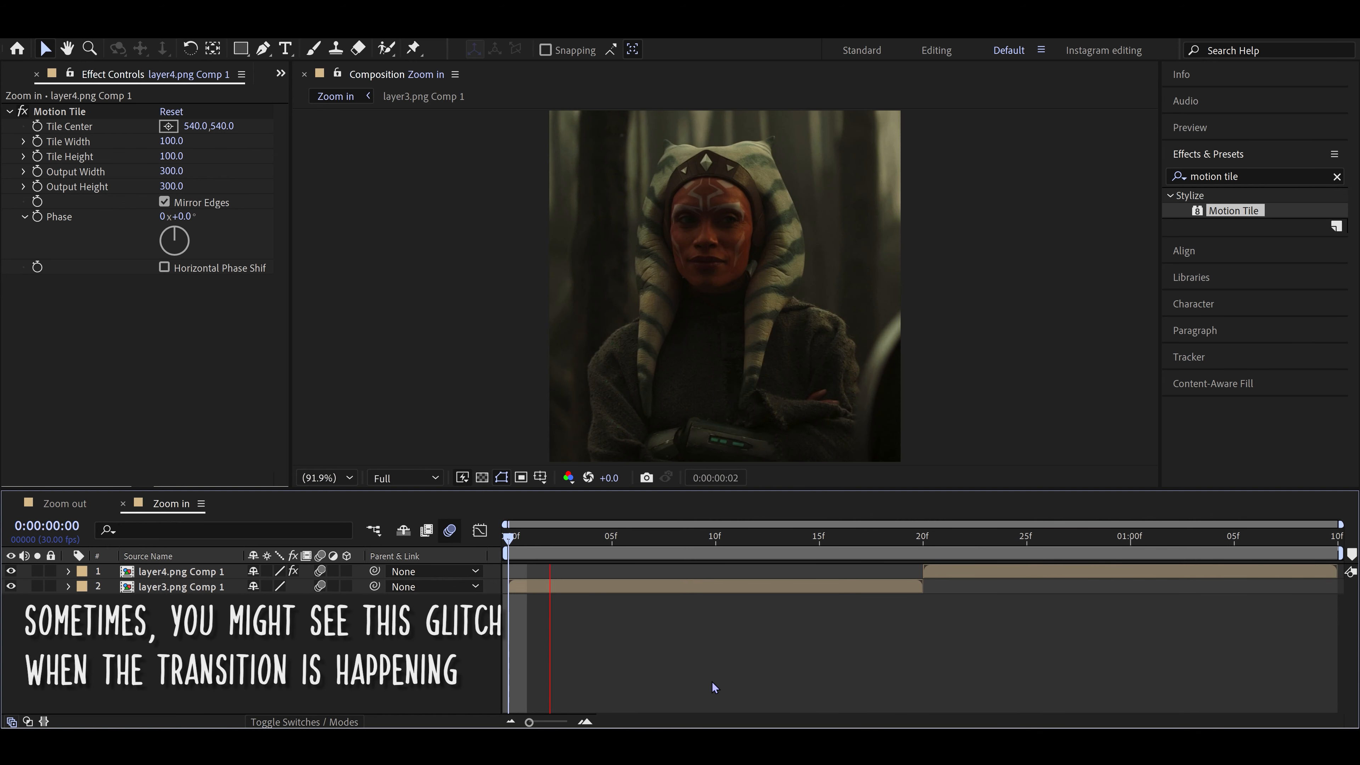
pyautogui.press('space')
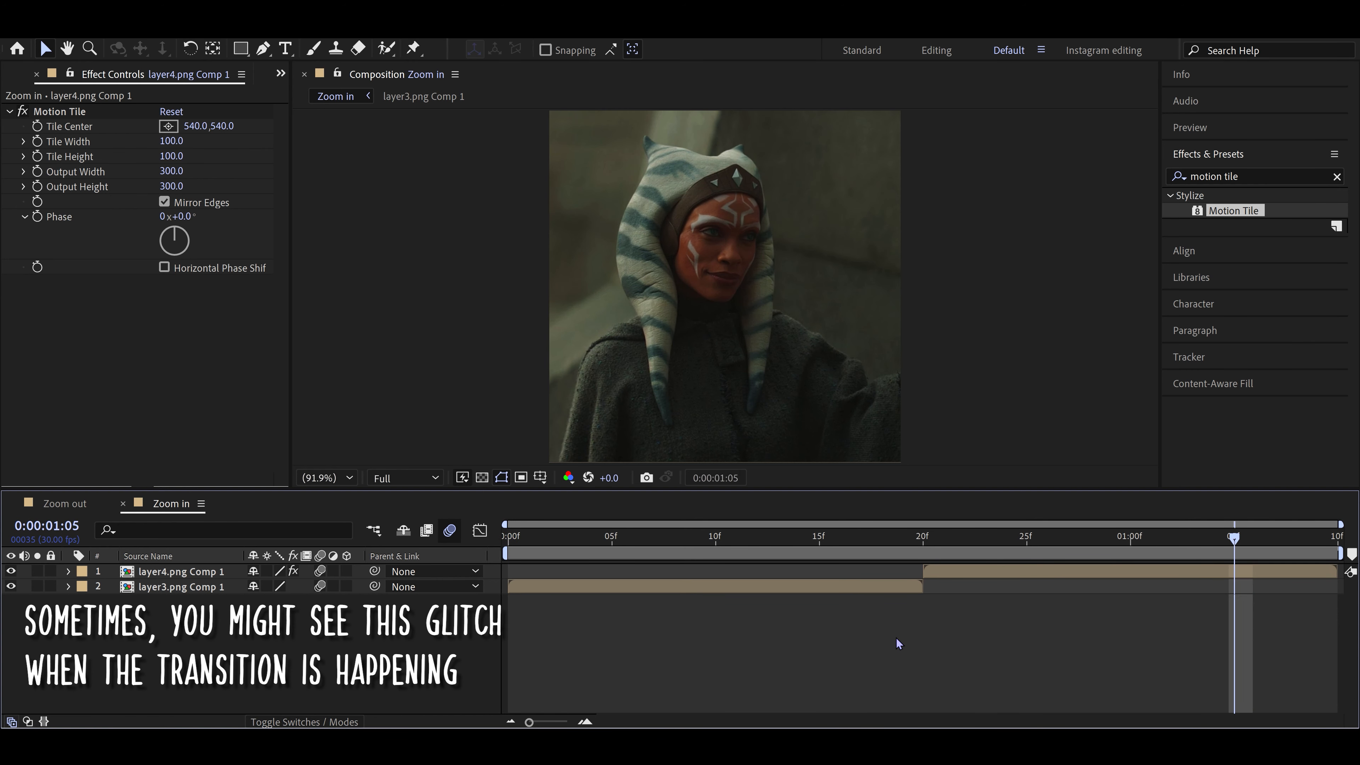
pyautogui.click(925, 547)
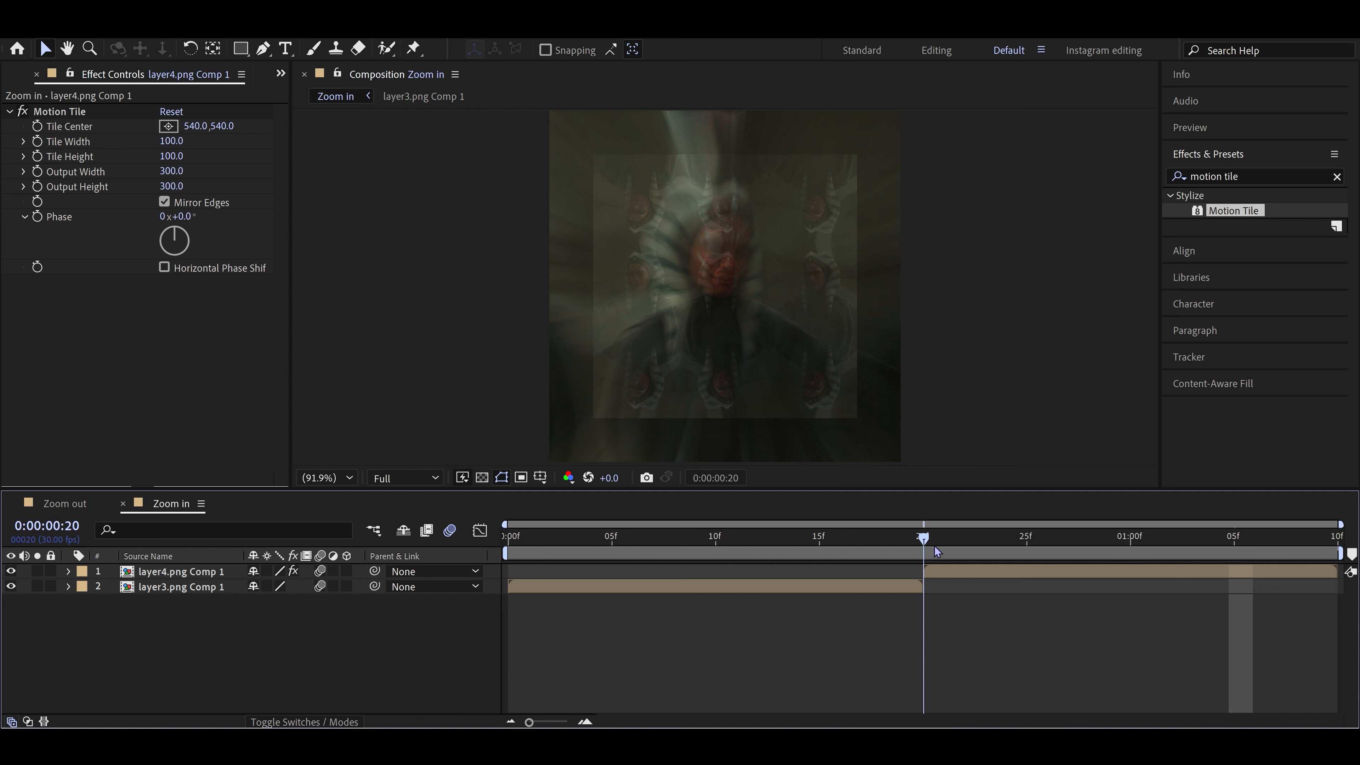
pyautogui.moveTo(935, 547)
pyautogui.mouseDown()
pyautogui.moveTo(1069, 547)
pyautogui.moveTo(926, 546)
pyautogui.mouseUp()
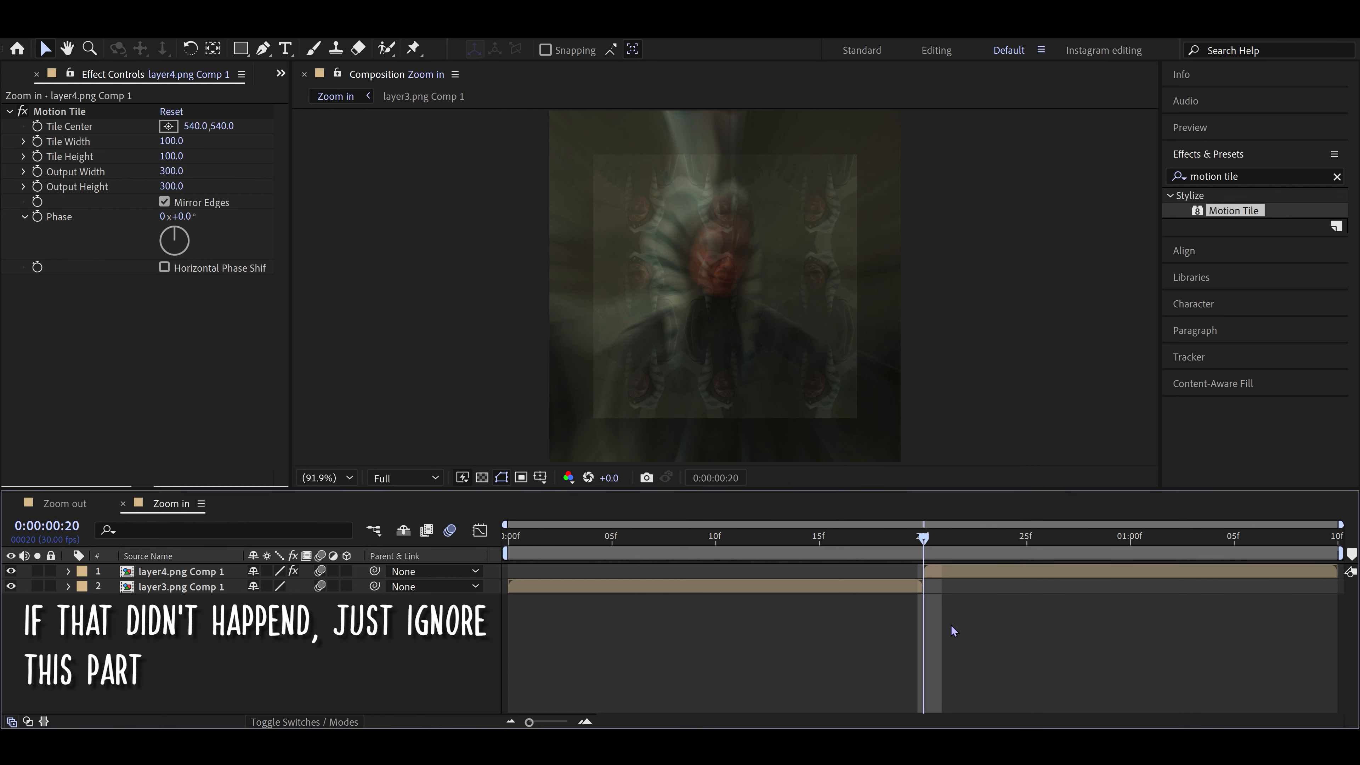
# Step: Set the first Scale keyframe of layer4.png Comp 1 to 0% and move it one frame earlier to frame 19
pyautogui.click(963, 571)
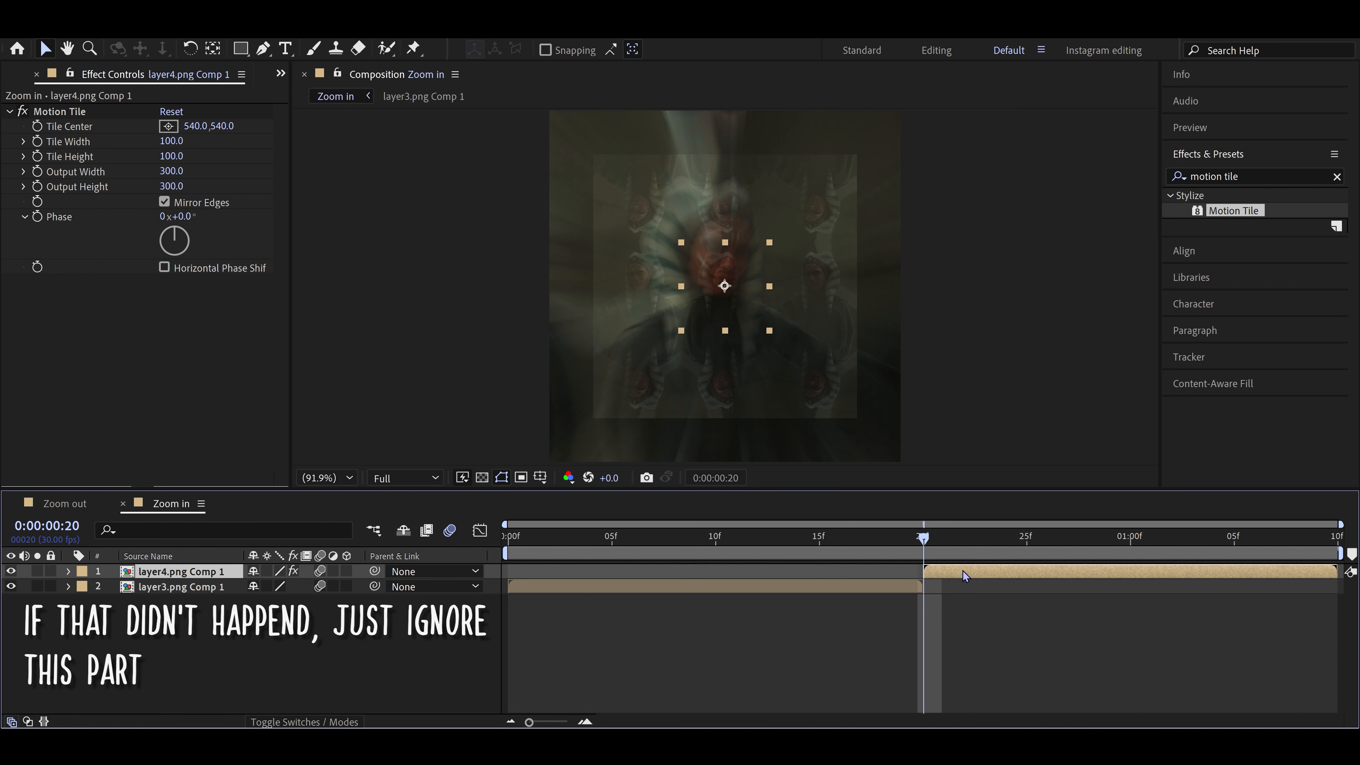
pyautogui.press('s')
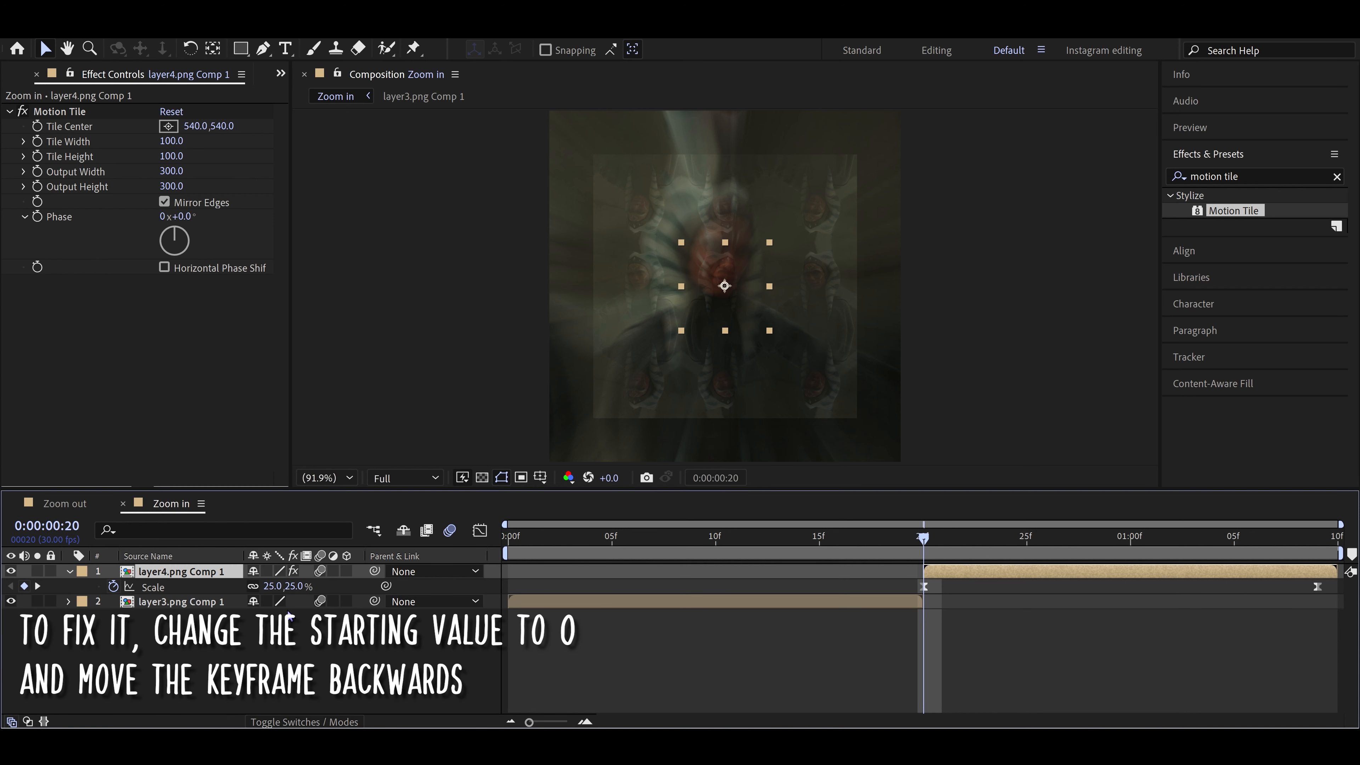
pyautogui.click(923, 586)
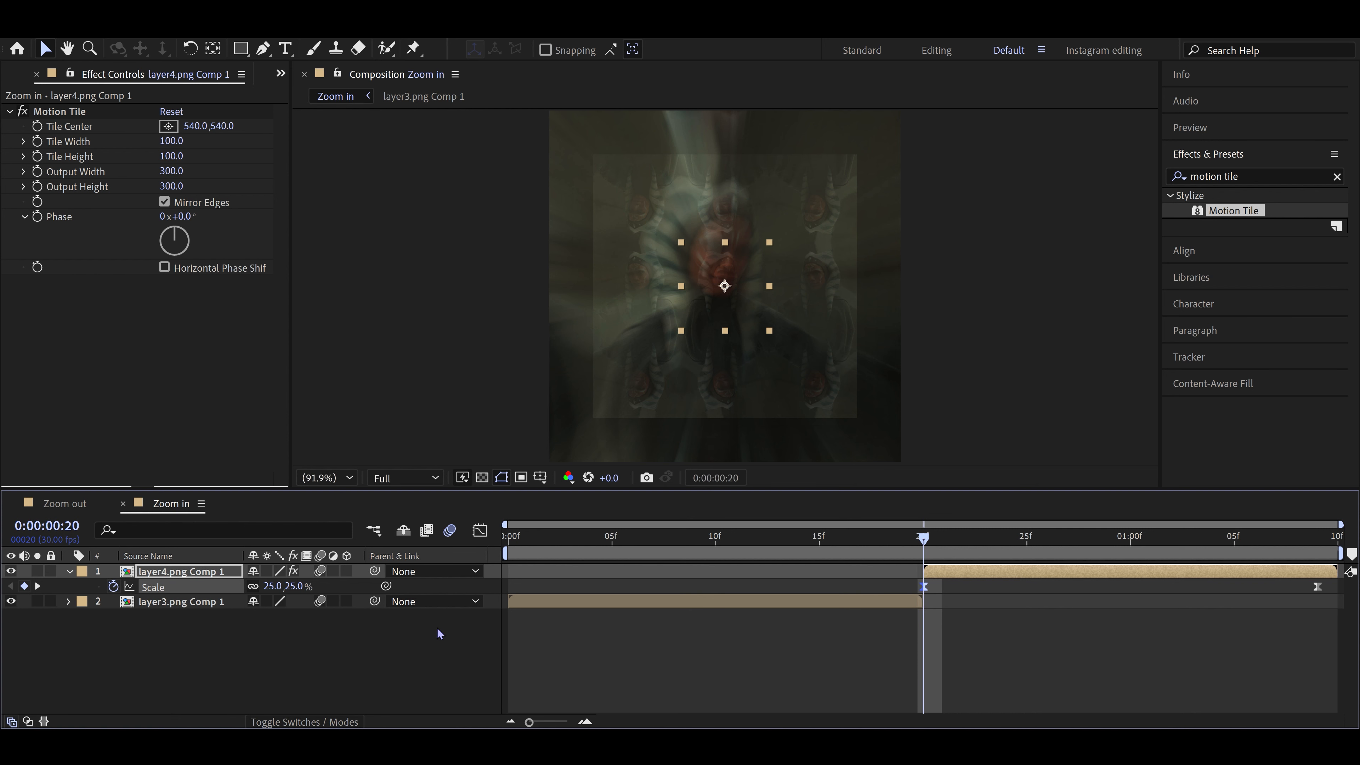
pyautogui.click(439, 633)
pyautogui.click(275, 587)
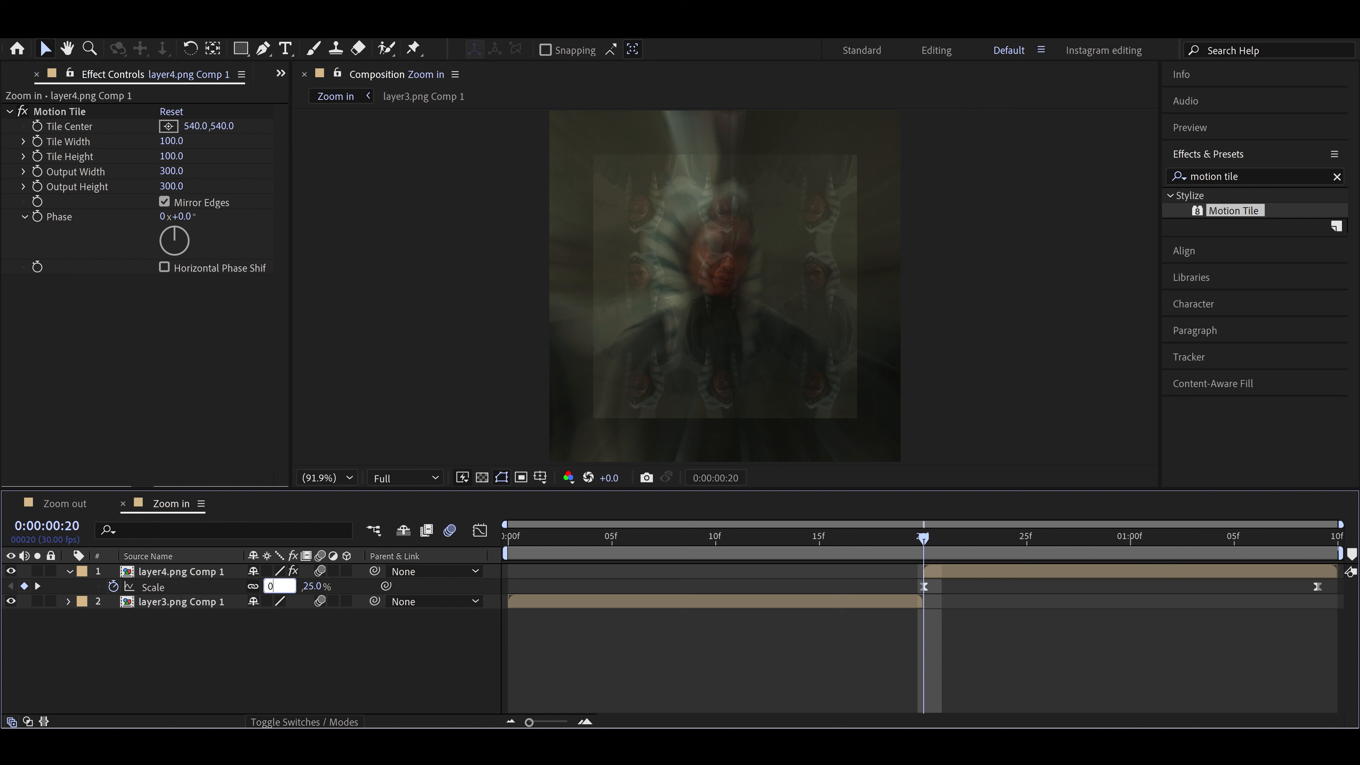
pyautogui.write('0')
pyautogui.press('Return')
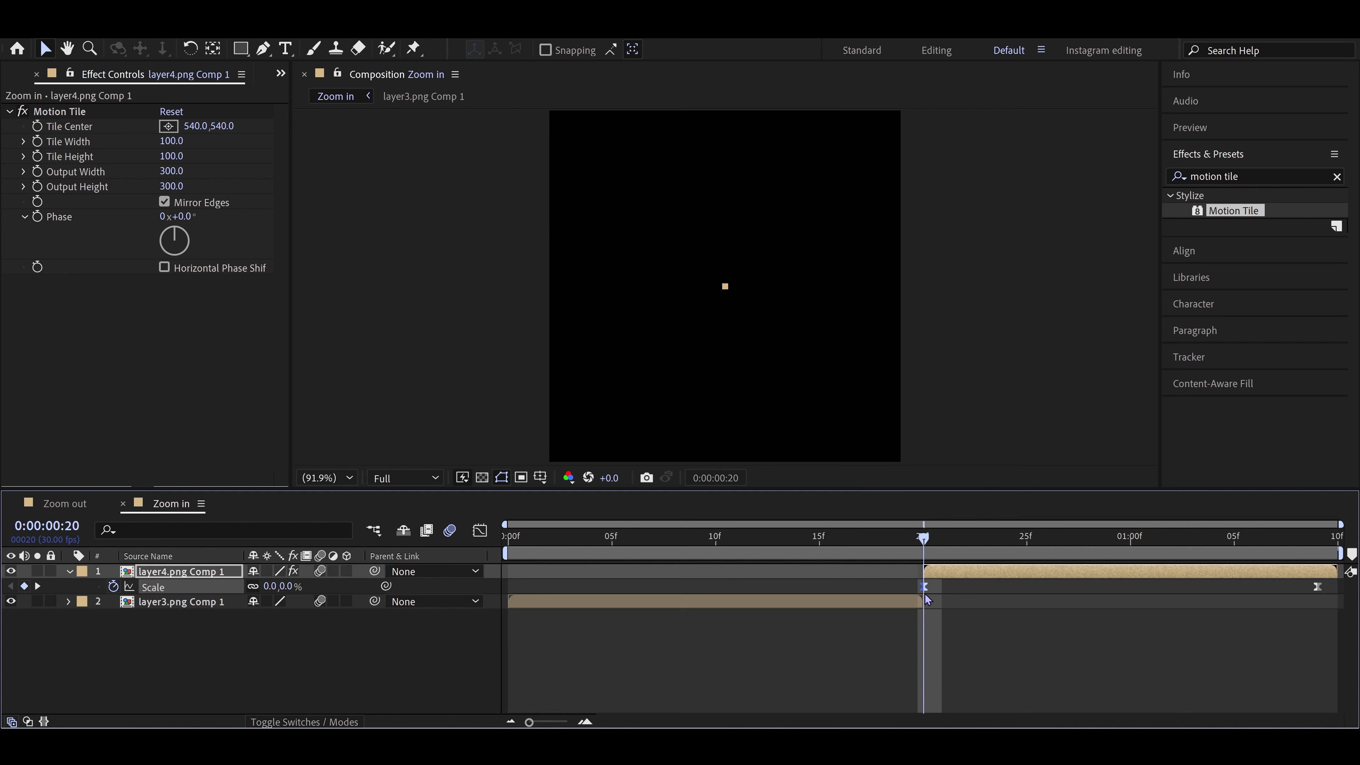
pyautogui.moveTo(924, 592); pyautogui.dragTo(913, 591)
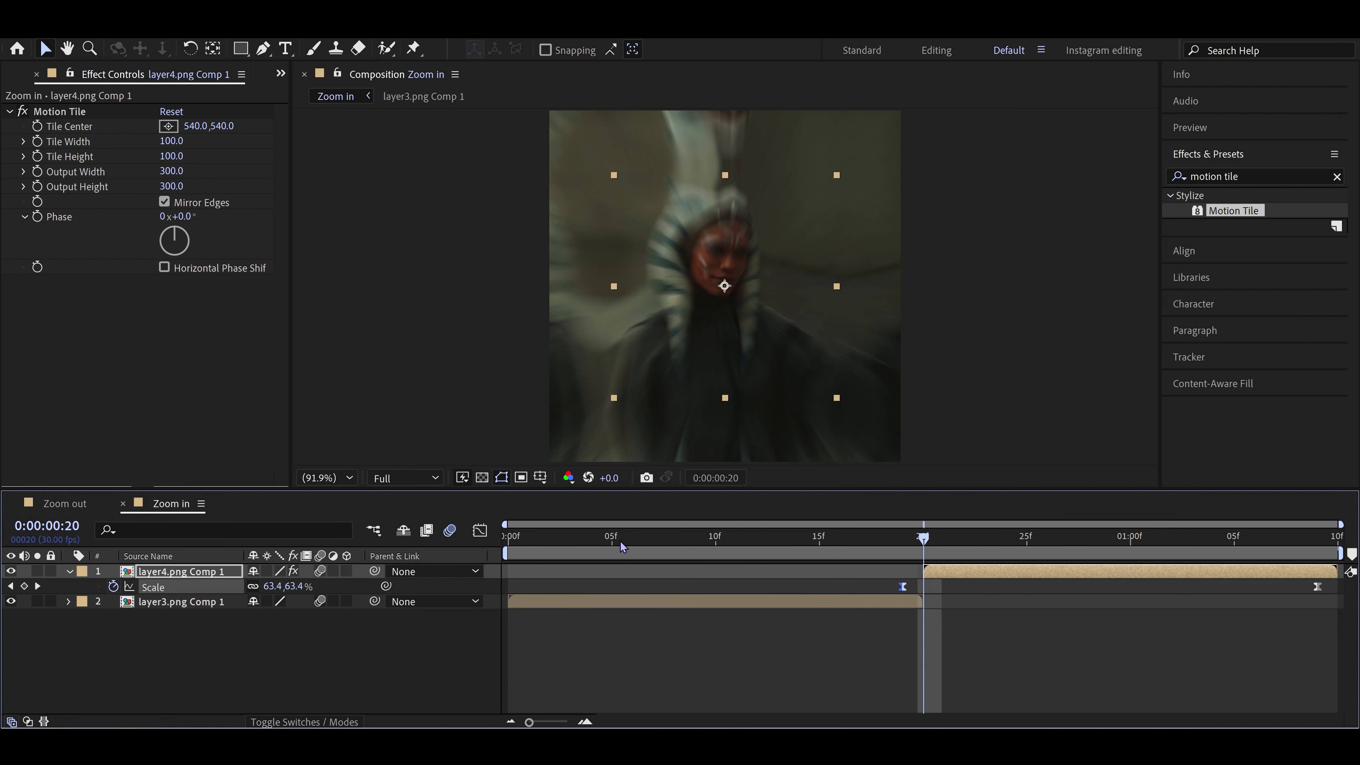
# Step: Play the corrected zoom-in transition from the first frame to check the cut between the two clips
pyautogui.moveTo(615, 540); pyautogui.dragTo(506, 539)
pyautogui.click(681, 662)
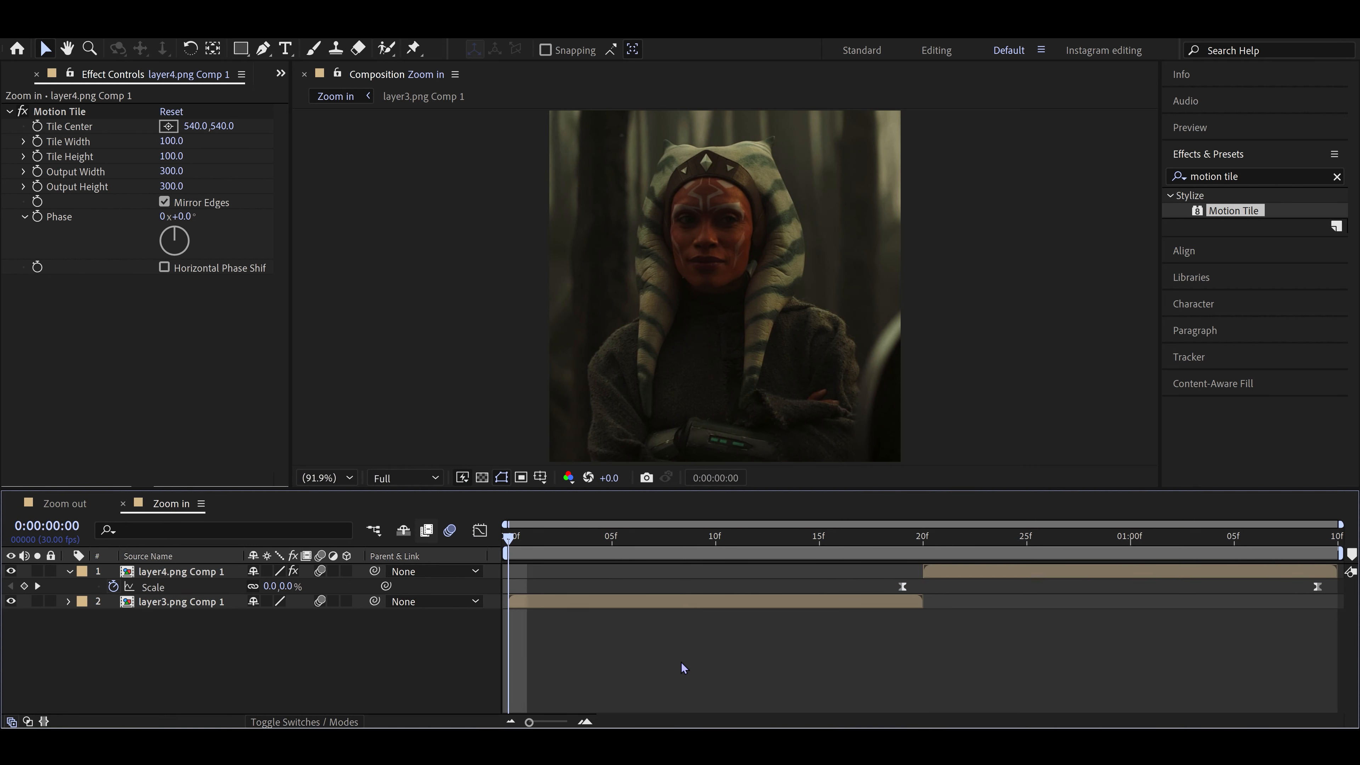
pyautogui.press('space')
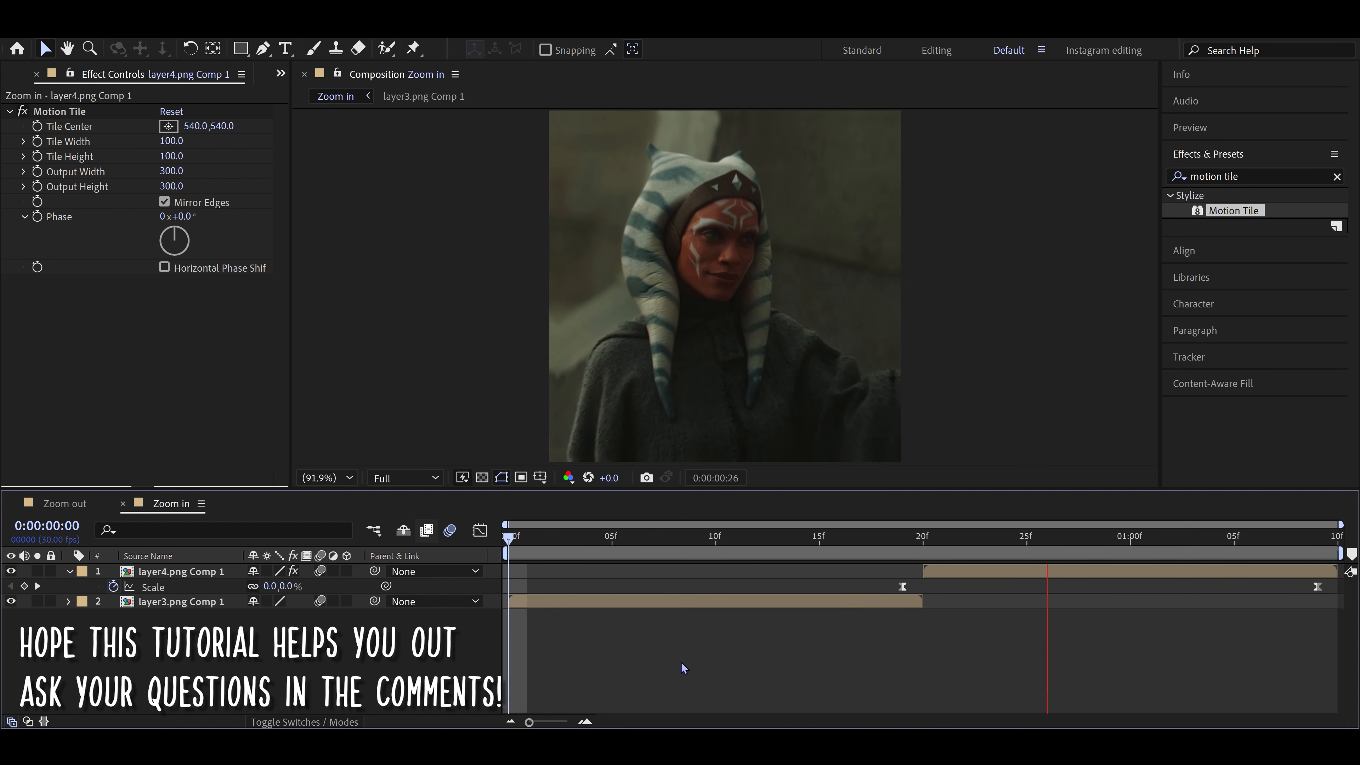
pyautogui.press('space')
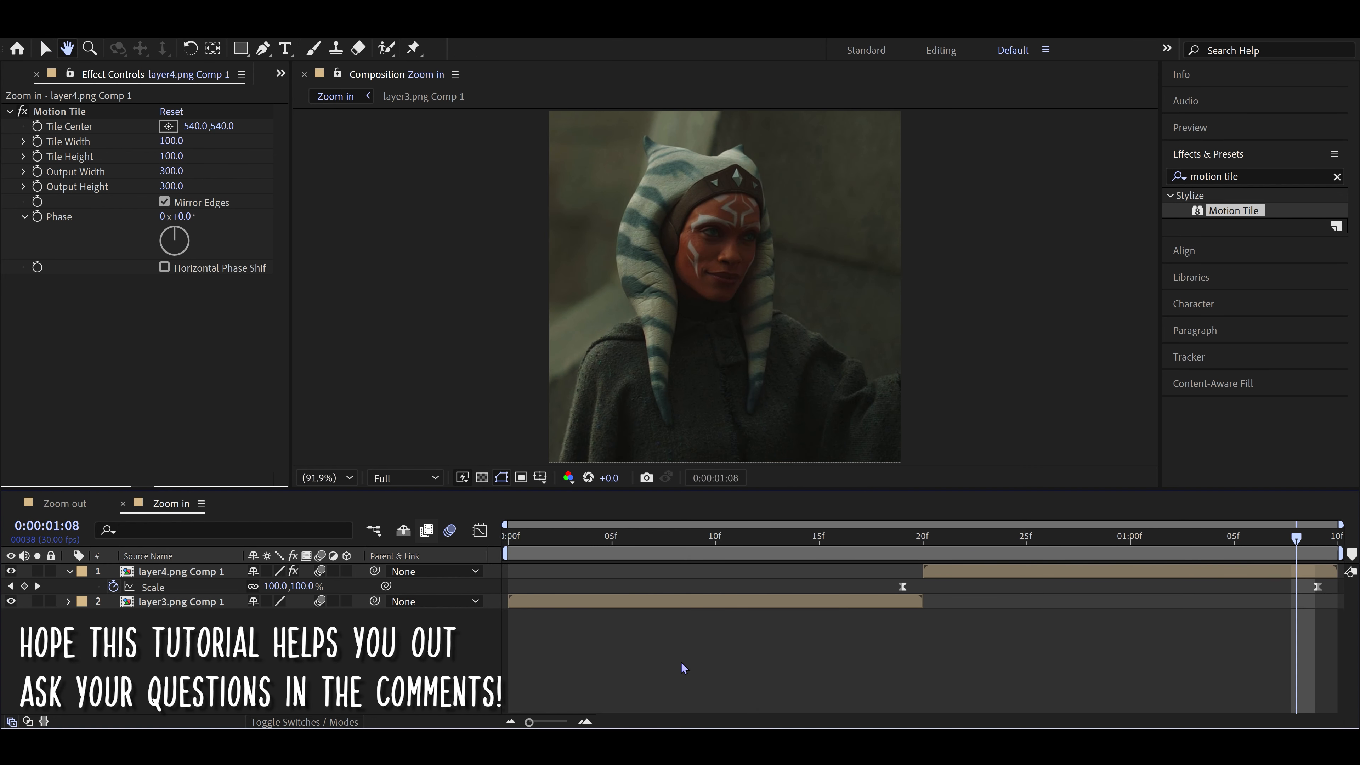